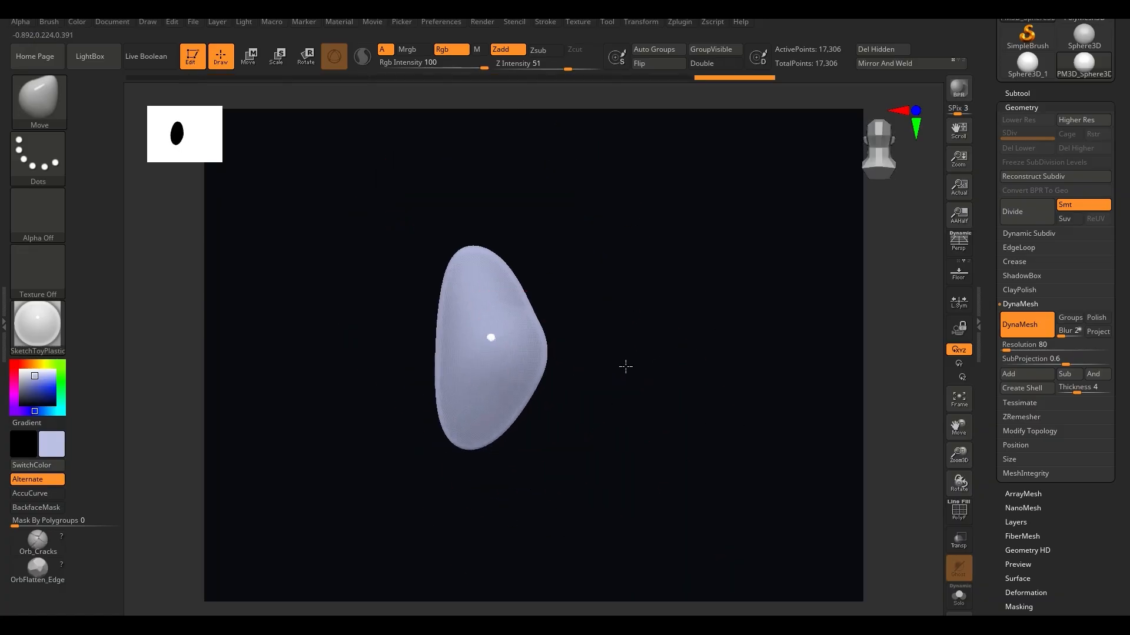
- Shape the elongated stone block with the Move brush and apply ClayPolish with Max 25
{"action": "left_click_drag", "start_coordinate": [625, 365], "coordinate": [539, 306]}
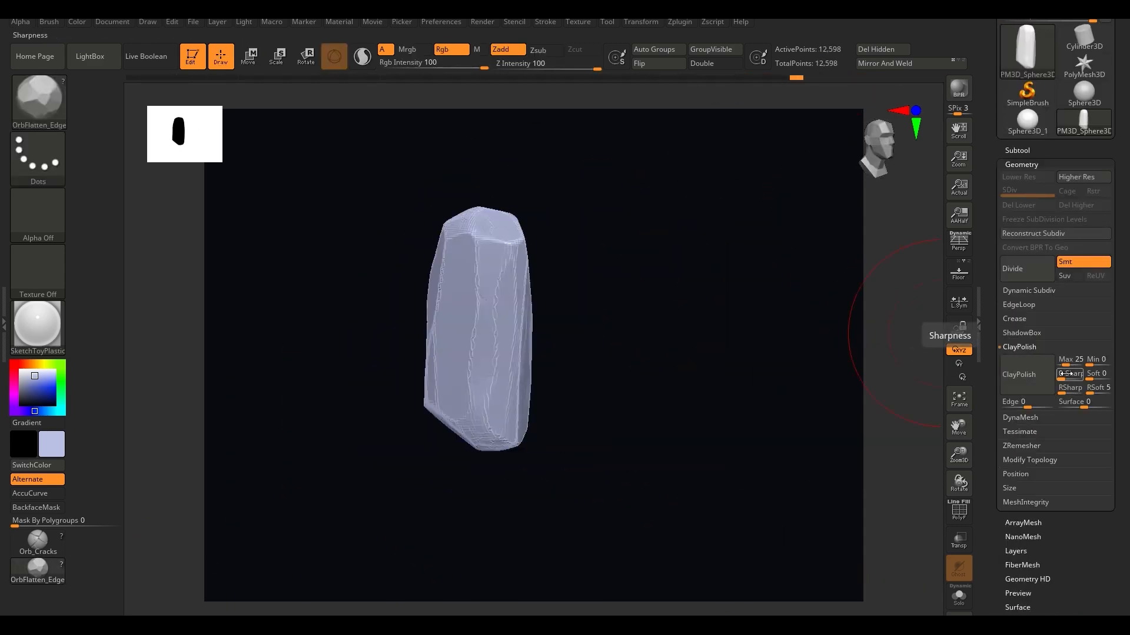
{"action": "left_click", "coordinate": [1022, 379]}
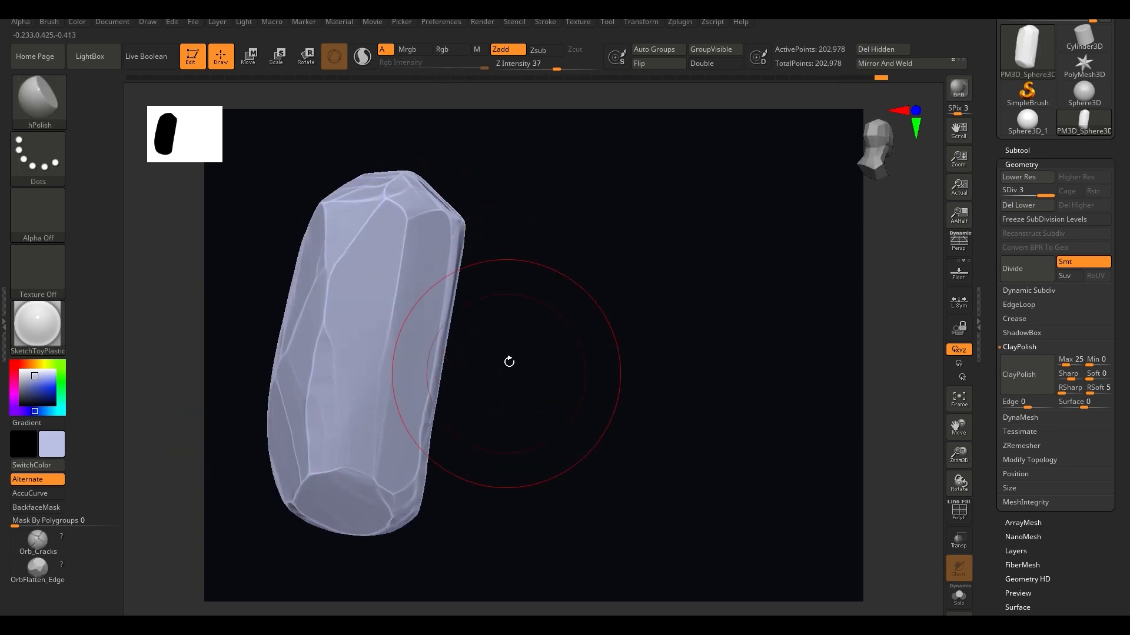
- Duplicate the polished stone and ZRemesh the copy with a Target Polygons Count of 0.1 and AdaptiveSize 0
{"action": "left_click_drag", "start_coordinate": [509, 362], "coordinate": [313, 330]}
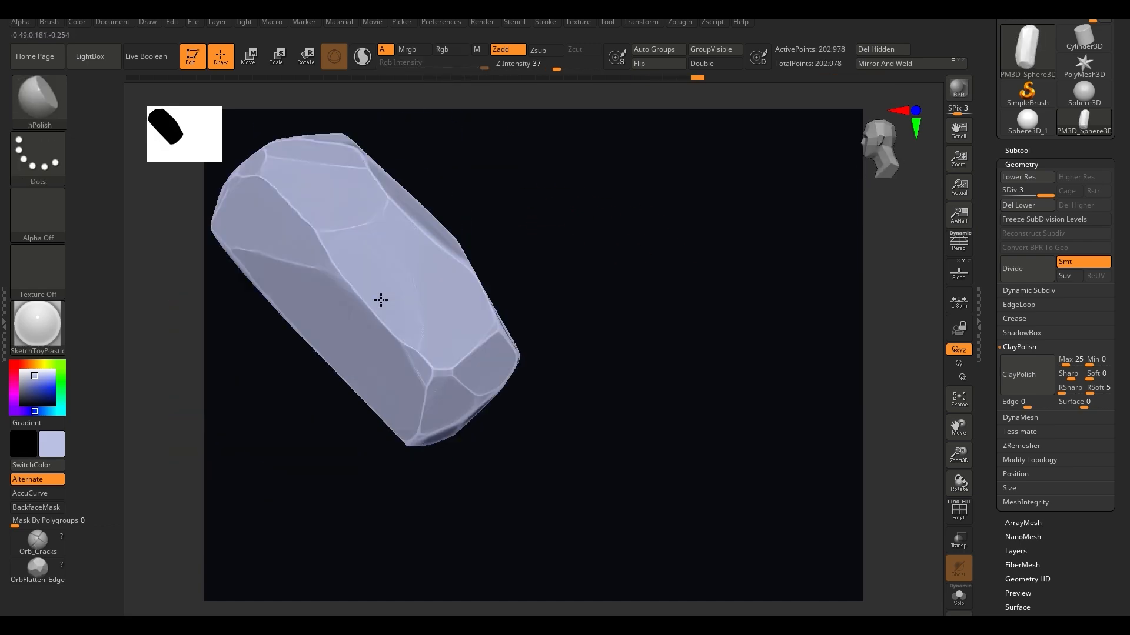
{"action": "left_click", "coordinate": [1021, 299]}
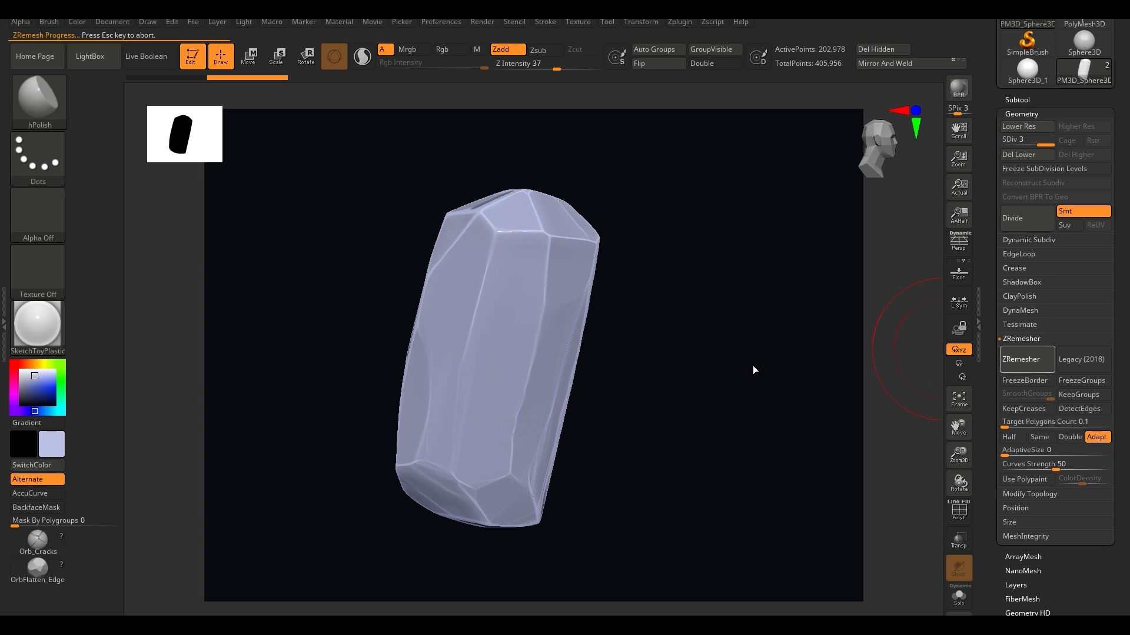
{"action": "left_click_drag", "start_coordinate": [751, 371], "coordinate": [722, 276]}
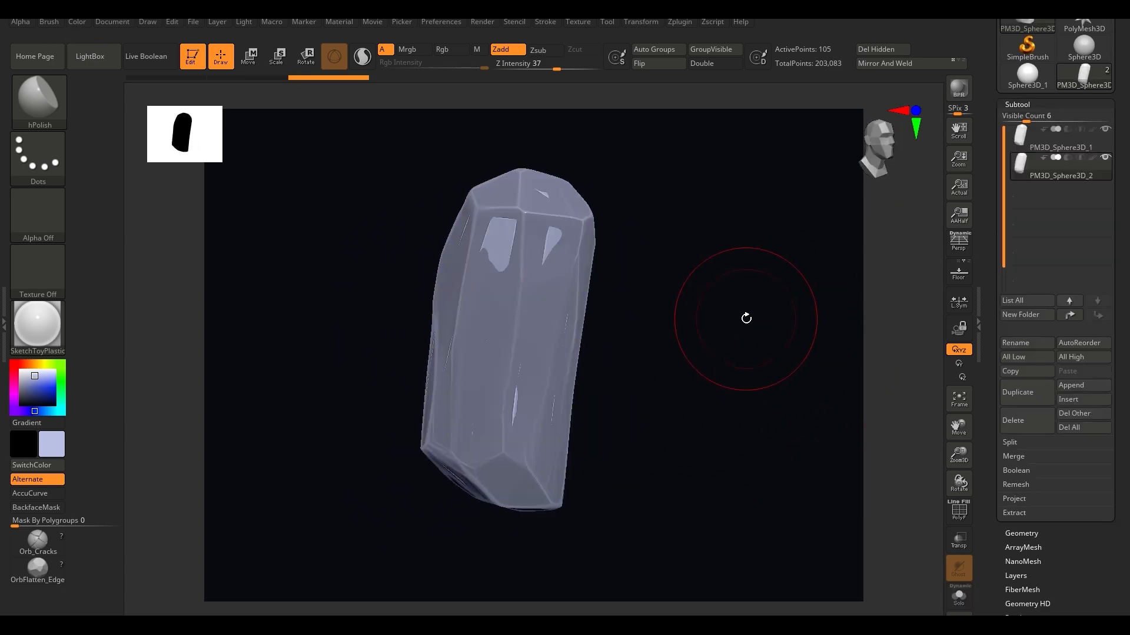
- Make the stones transparent, open the subtool projection settings, and fit the low-poly stone to the high-poly one with the Move brush
{"action": "left_click", "coordinate": [959, 540]}
{"action": "left_click", "coordinate": [1014, 346]}
{"action": "key", "text": "b"}
{"action": "key", "text": "m"}
{"action": "key", "text": "v"}
{"action": "left_click_drag", "start_coordinate": [608, 378], "coordinate": [411, 252]}
{"action": "mouse_move", "coordinate": [594, 330]}
{"action": "left_mouse_down"}
{"action": "mouse_move", "coordinate": [346, 293]}
{"action": "mouse_move", "coordinate": [425, 287]}
{"action": "left_mouse_up"}
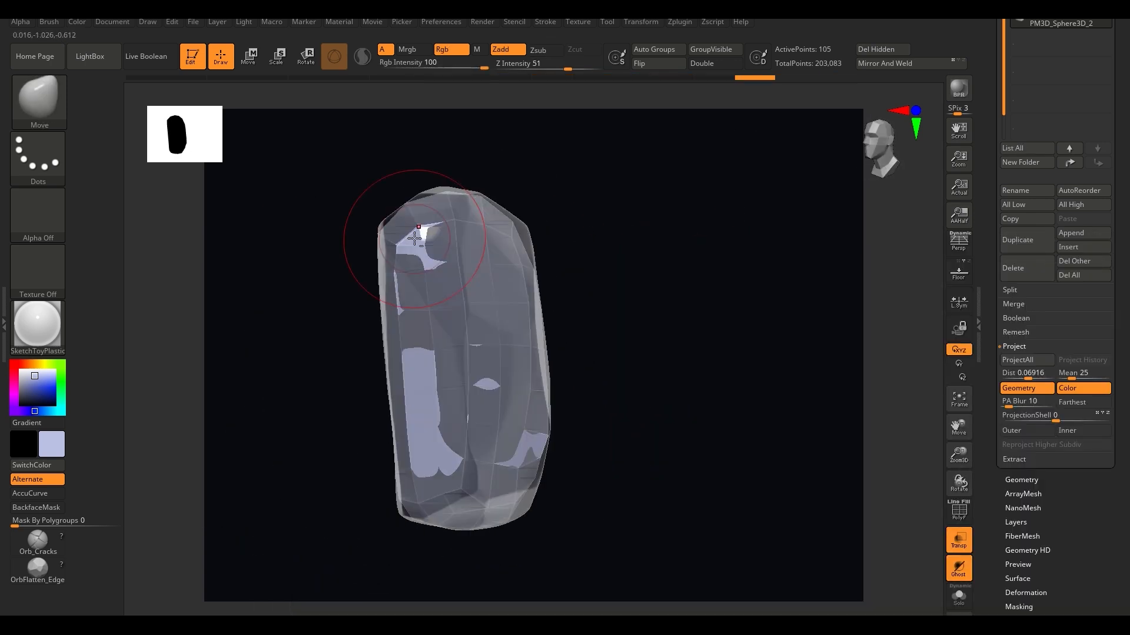
{"action": "left_click_drag", "start_coordinate": [589, 253], "coordinate": [656, 293]}
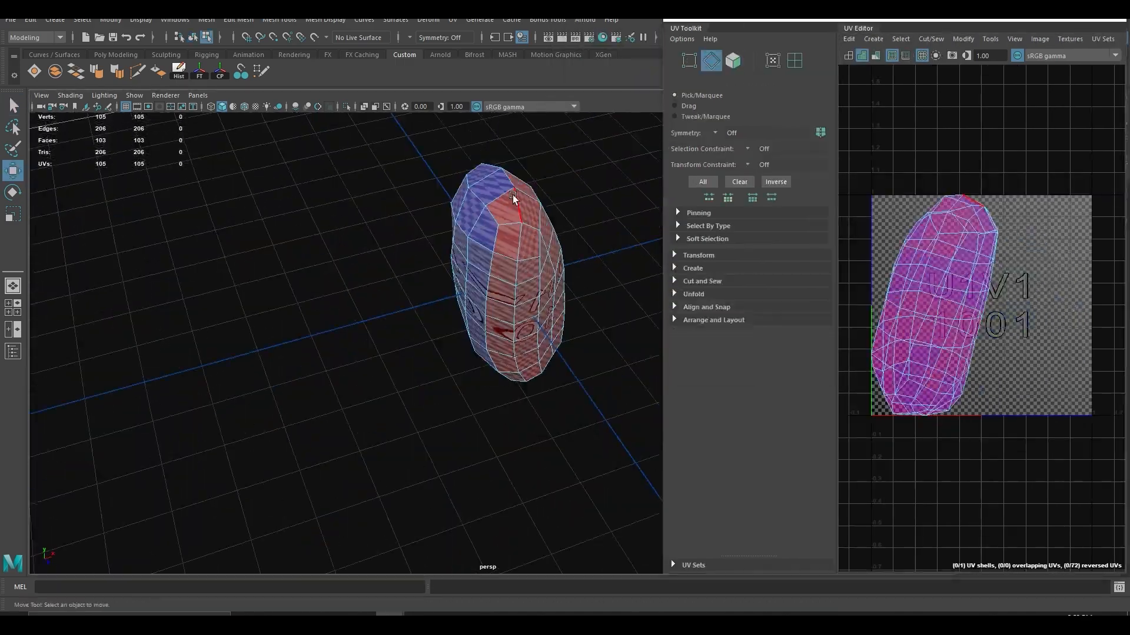
- Switch to Maya, cut UV seams on the low-poly stone, then unfold and arrange its UV shell
{"action": "left_click_drag", "start_coordinate": [517, 196], "coordinate": [579, 199], "text": "alt"}
{"action": "right_click", "coordinate": [579, 199]}
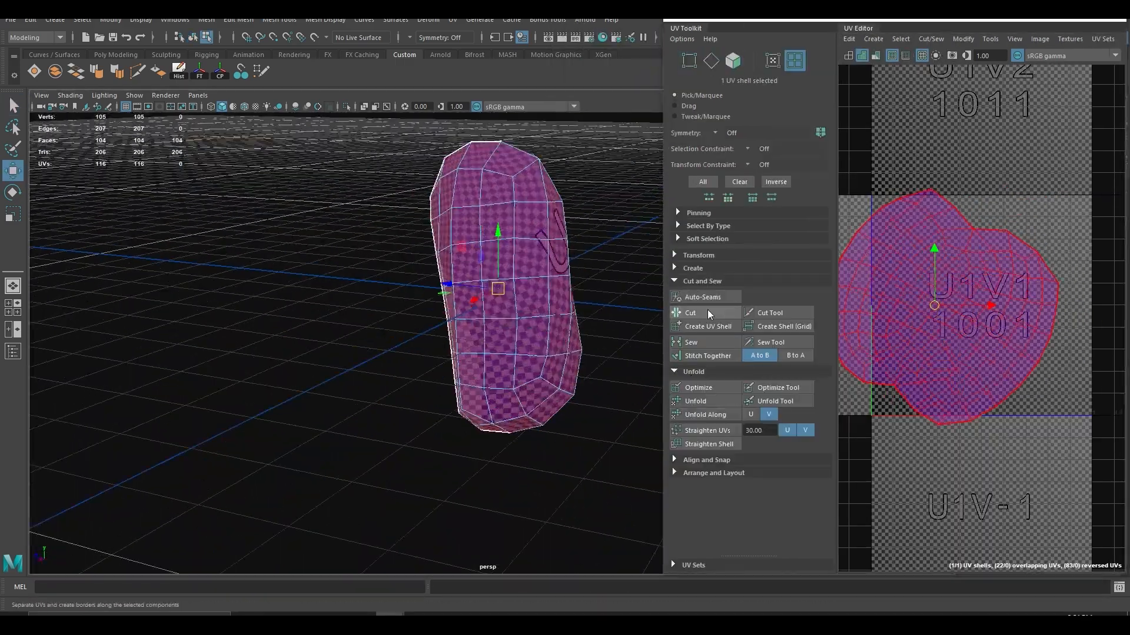
{"action": "left_click_drag", "start_coordinate": [530, 294], "coordinate": [574, 306], "text": "alt"}
{"action": "right_click", "coordinate": [574, 306]}
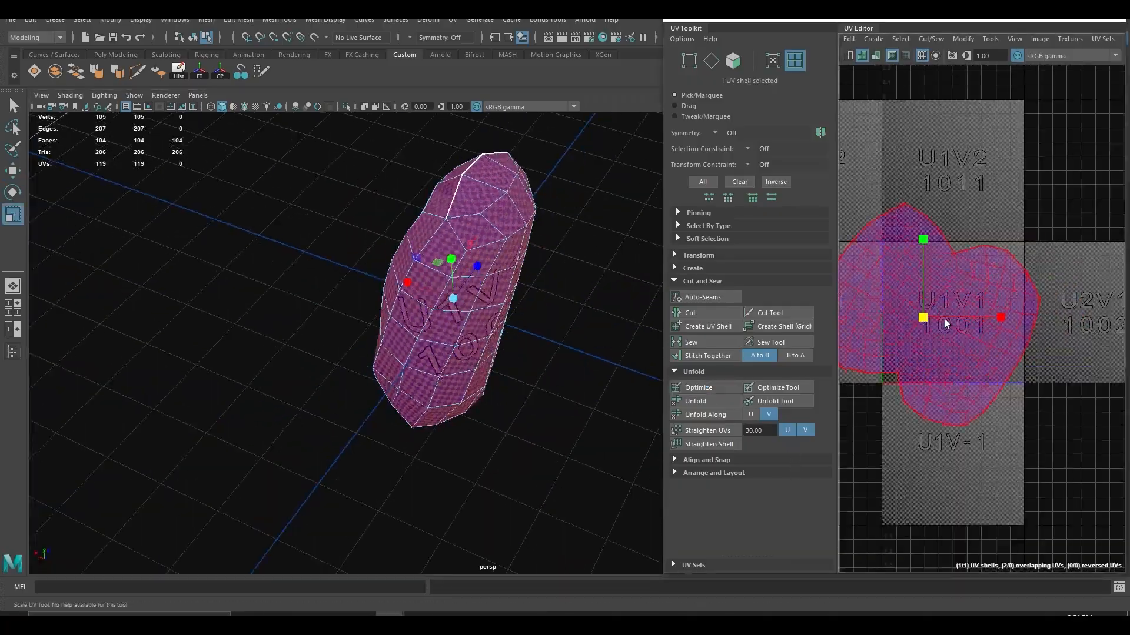
{"action": "left_click", "coordinate": [713, 474]}
{"action": "left_click", "coordinate": [712, 446]}
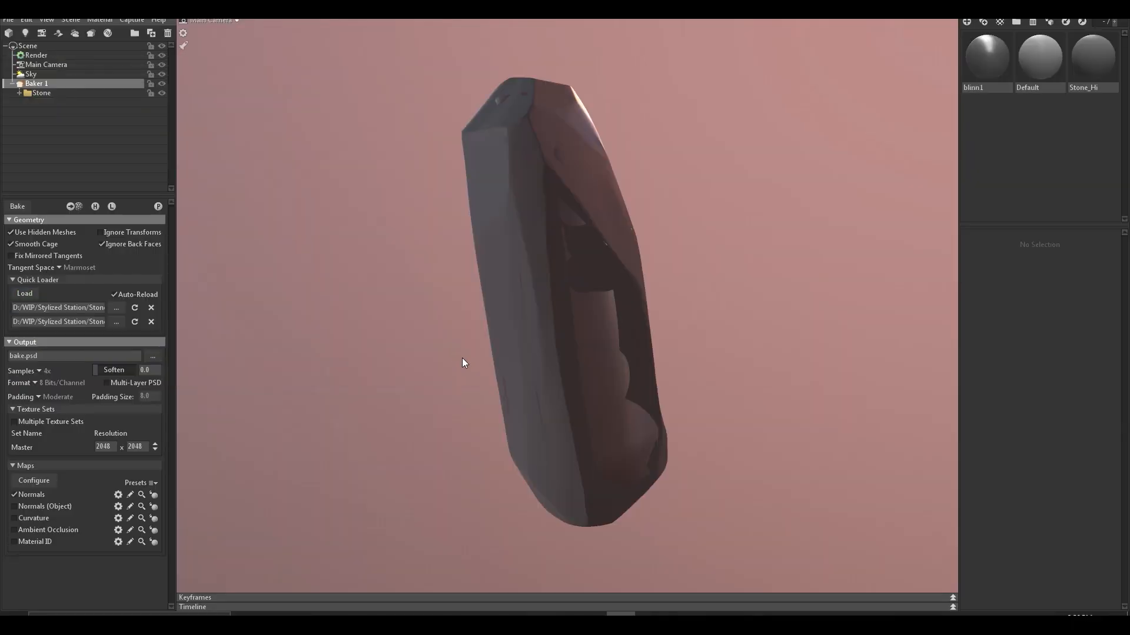
- Switch to Marmoset Toolbag and set up the stone bake with Normals, Curvature and Ambient Occlusion maps
{"action": "left_click_drag", "start_coordinate": [461, 361], "coordinate": [505, 265]}
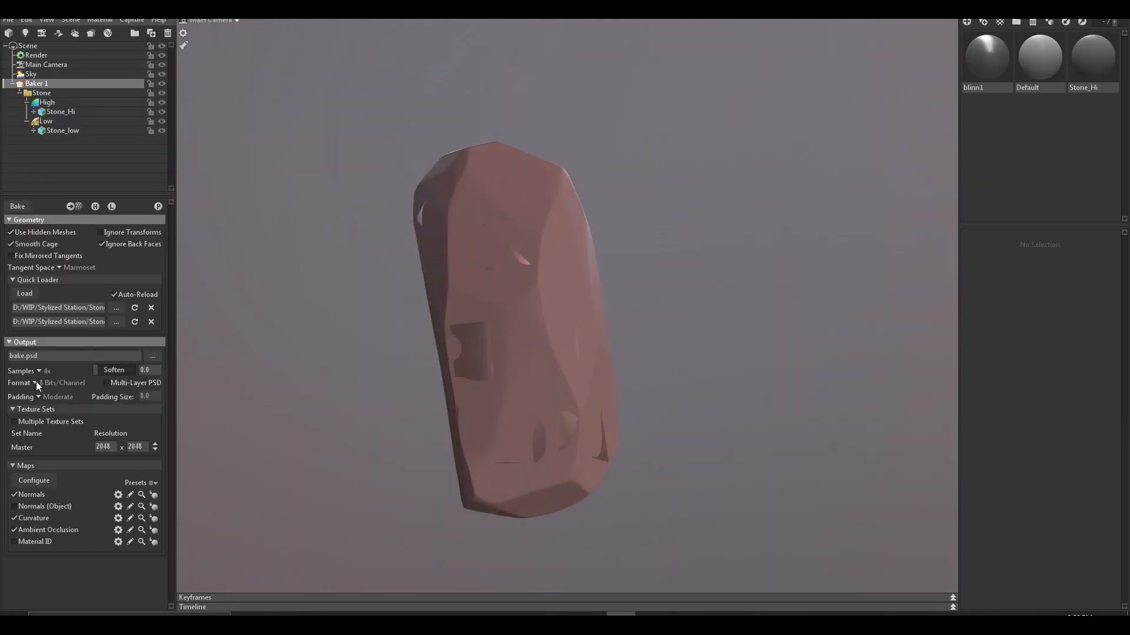
{"action": "left_click", "coordinate": [78, 289]}
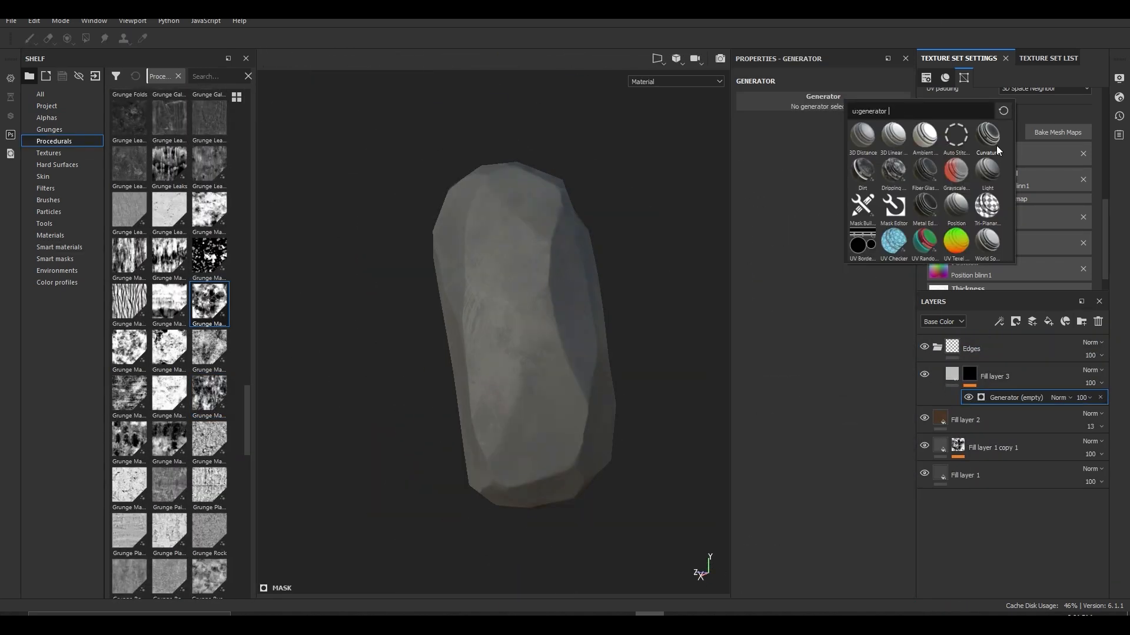
- In Substance Painter, add a Curvature generator to Fill layer 3's mask and a procedural texture to Fill layer 4's mask
{"action": "left_click", "coordinate": [998, 150]}
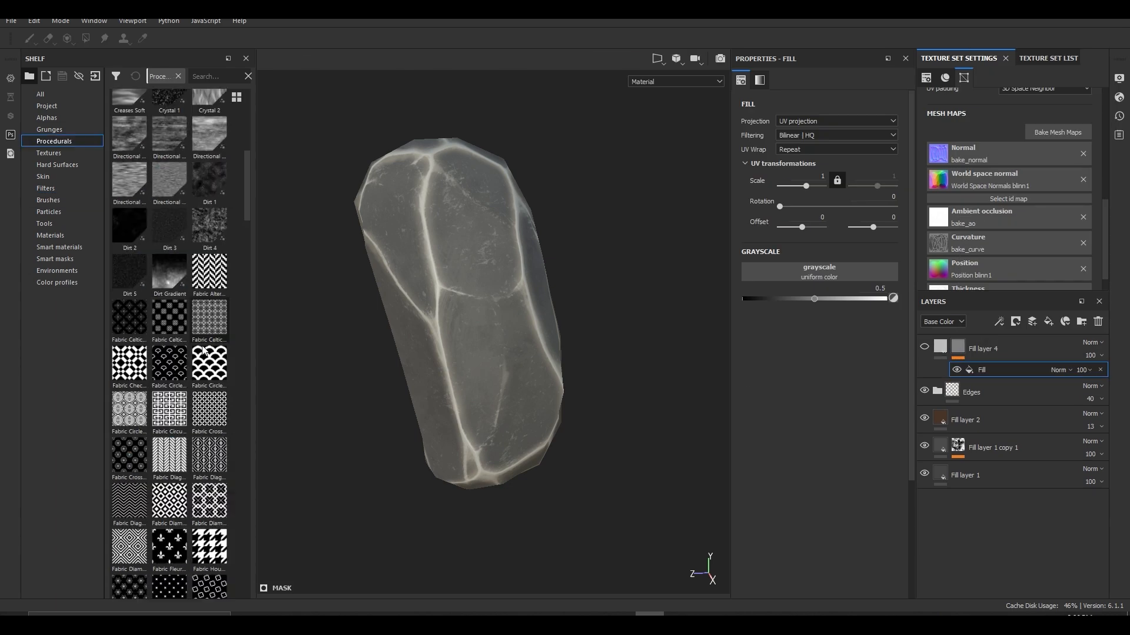
{"action": "left_click_drag", "start_coordinate": [202, 342], "coordinate": [819, 272]}
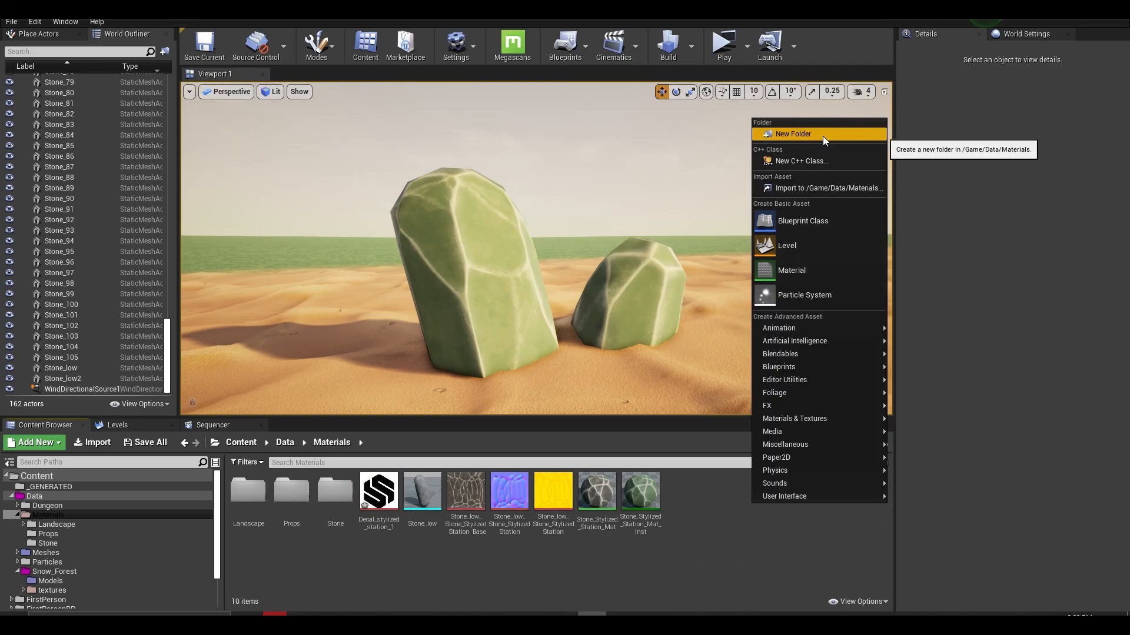
- In Unreal Engine, create a material named Decal_Stylized_Station and set its Material Domain to Deferred Decal
{"action": "left_click", "coordinate": [786, 272]}
{"action": "type", "text": "Decal_"}
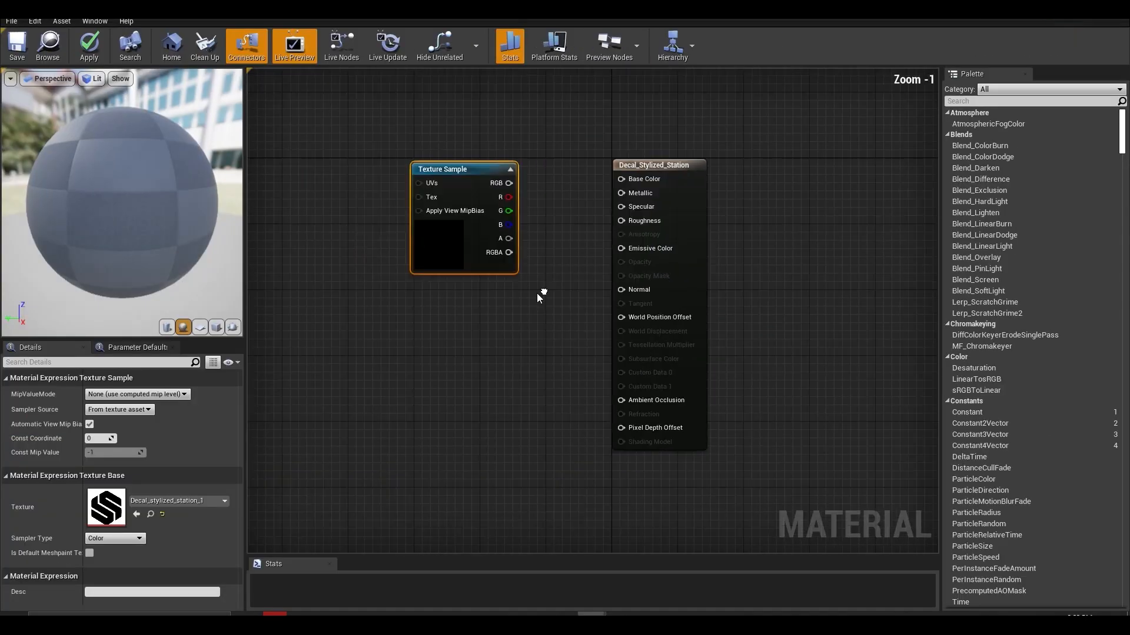
{"action": "left_click", "coordinate": [540, 295]}
{"action": "left_click", "coordinate": [115, 513]}
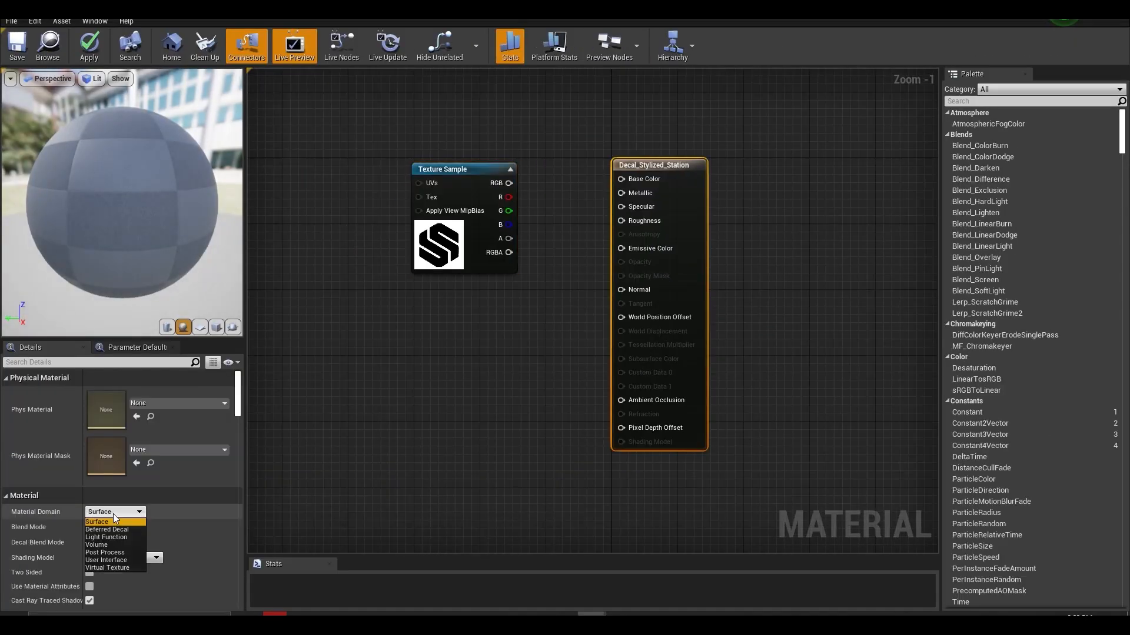
{"action": "left_click", "coordinate": [106, 530]}
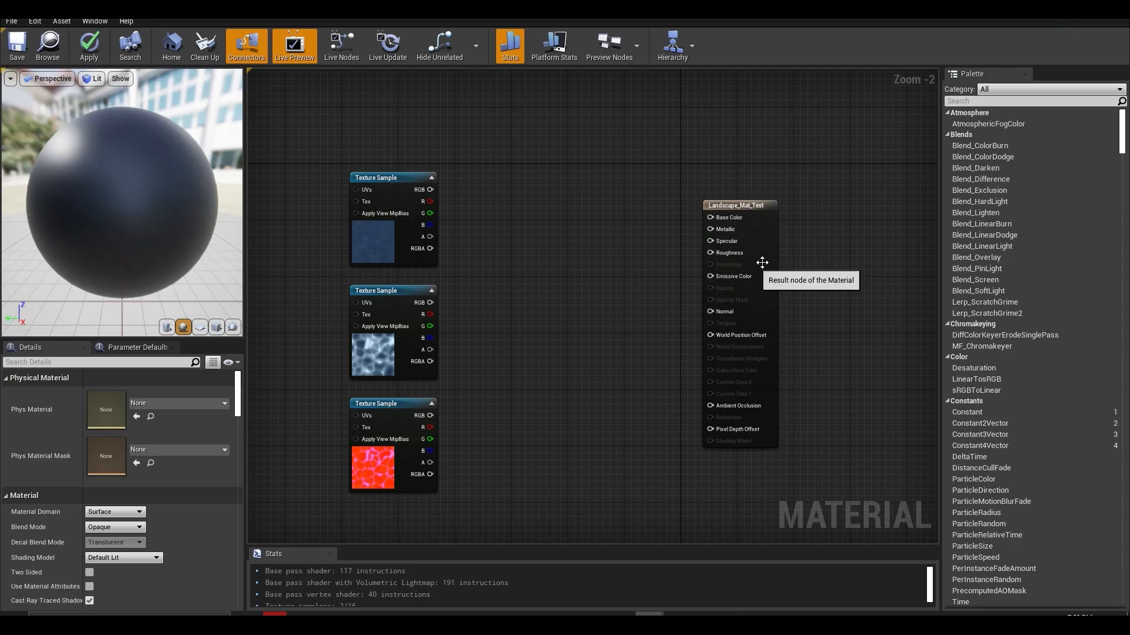
- Enable Use Material Attributes on Landscape_Mat_Test and add a SetMaterialAttributes node with a BaseColor attribute
{"action": "left_click", "coordinate": [89, 586]}
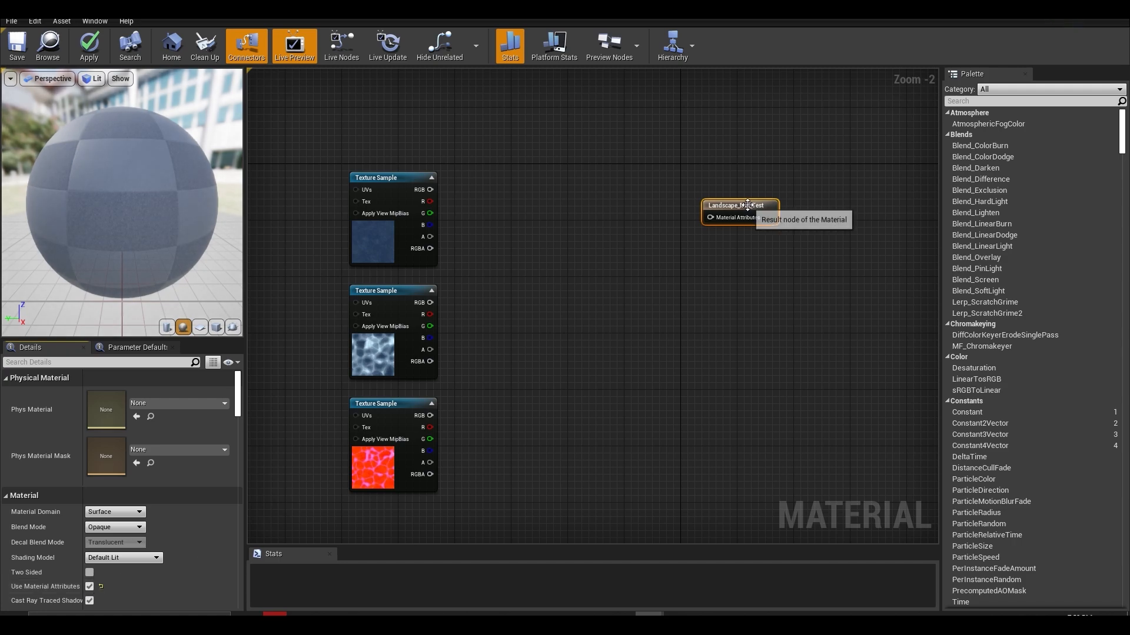
{"action": "right_click", "coordinate": [557, 291]}
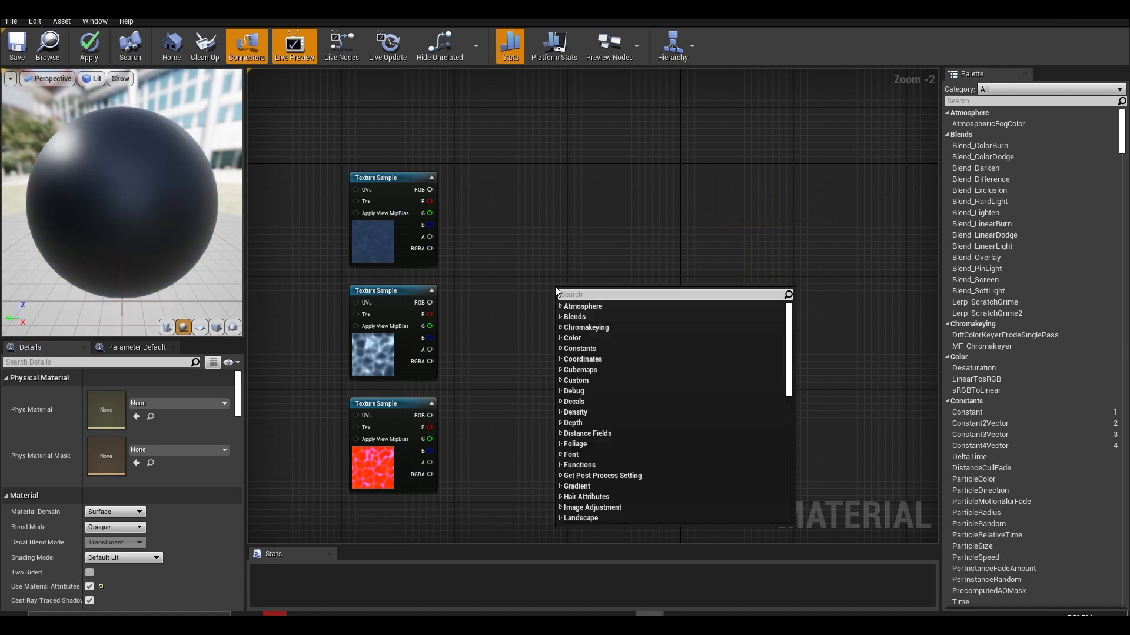
{"action": "key", "text": "Return"}
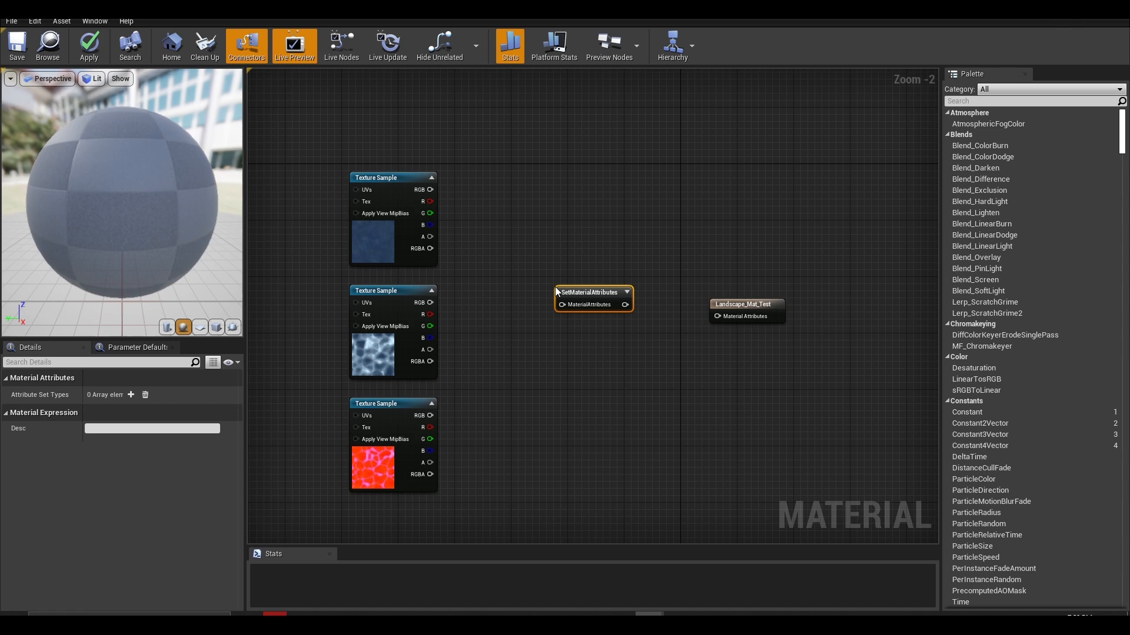
{"action": "left_click_drag", "start_coordinate": [571, 292], "coordinate": [506, 218]}
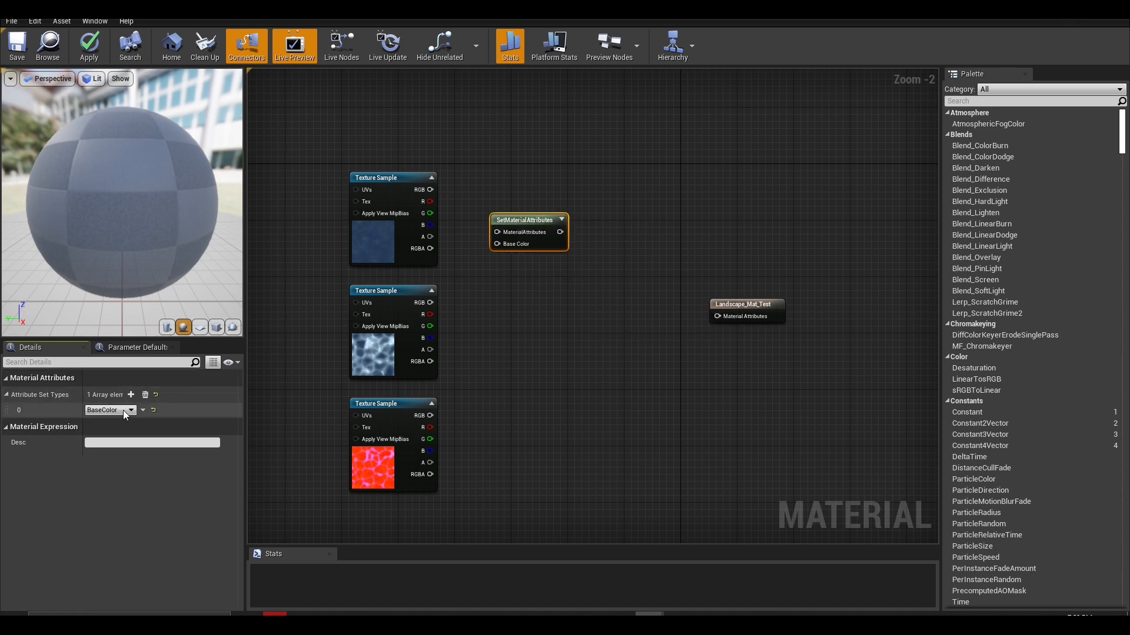
- Duplicate the SetMaterialAttributes node and connect the upper two texture samples' RGB outputs to the nodes' Base Color inputs
{"action": "left_click", "coordinate": [524, 227]}
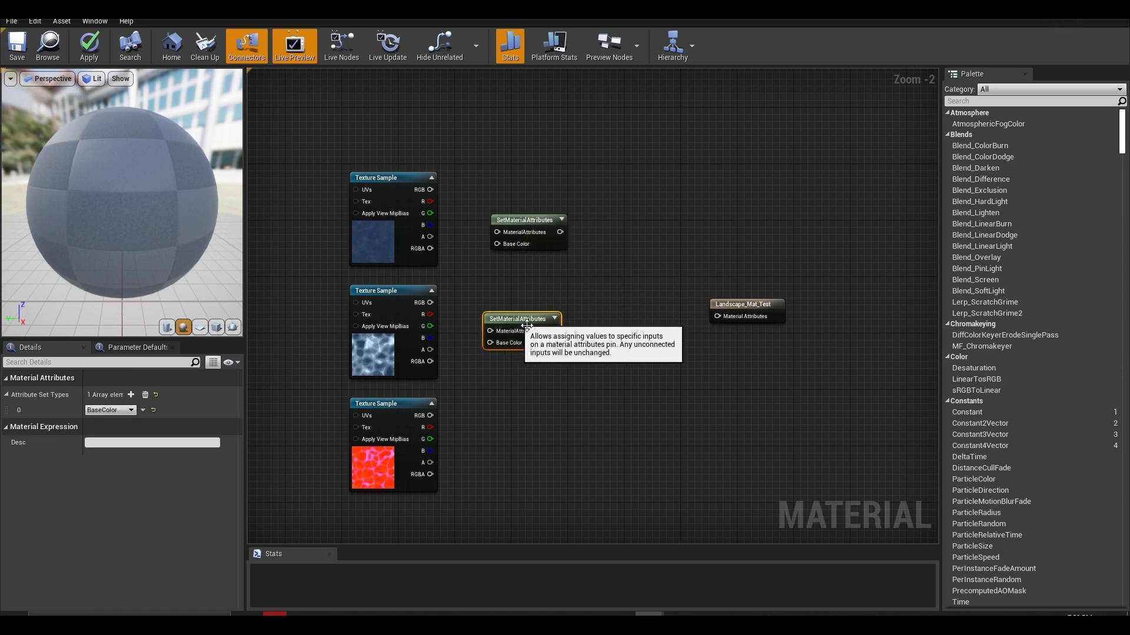
{"action": "left_click_drag", "start_coordinate": [536, 222], "coordinate": [525, 209]}
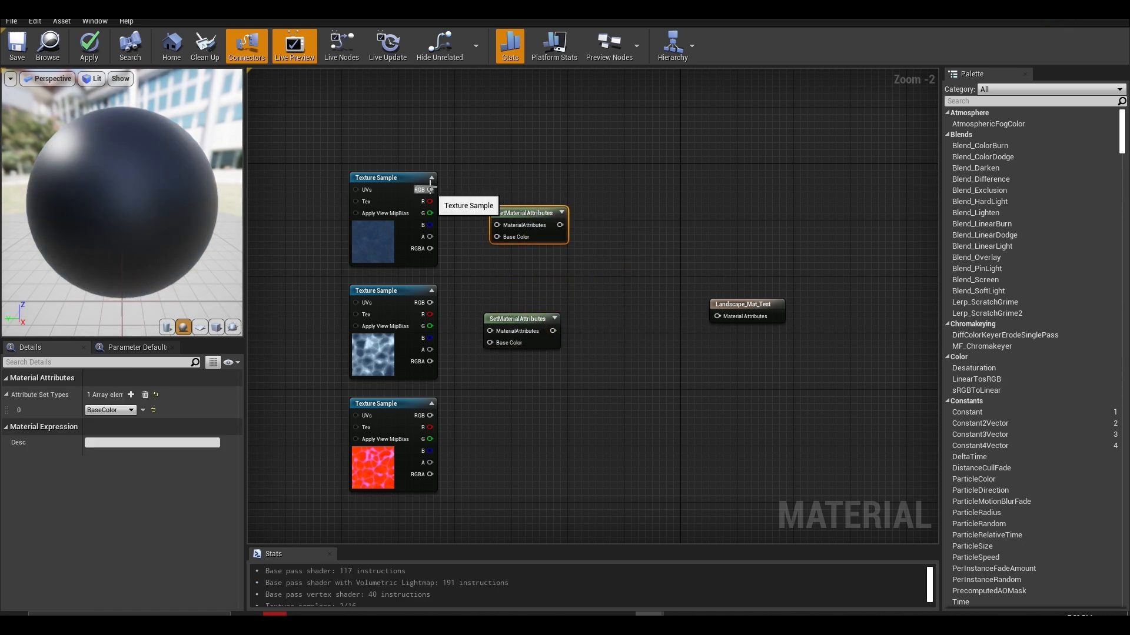
{"action": "left_click_drag", "start_coordinate": [510, 248], "coordinate": [497, 237]}
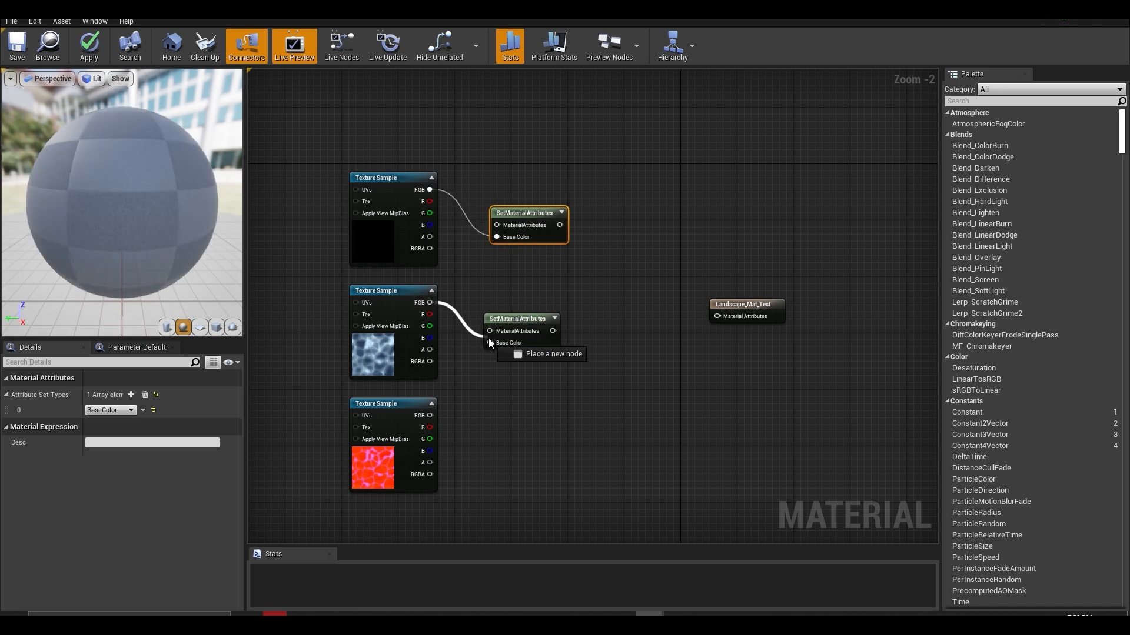
- Add a landscape Layer Blend node before the result node and give it two layers
{"action": "right_click", "coordinate": [615, 289]}
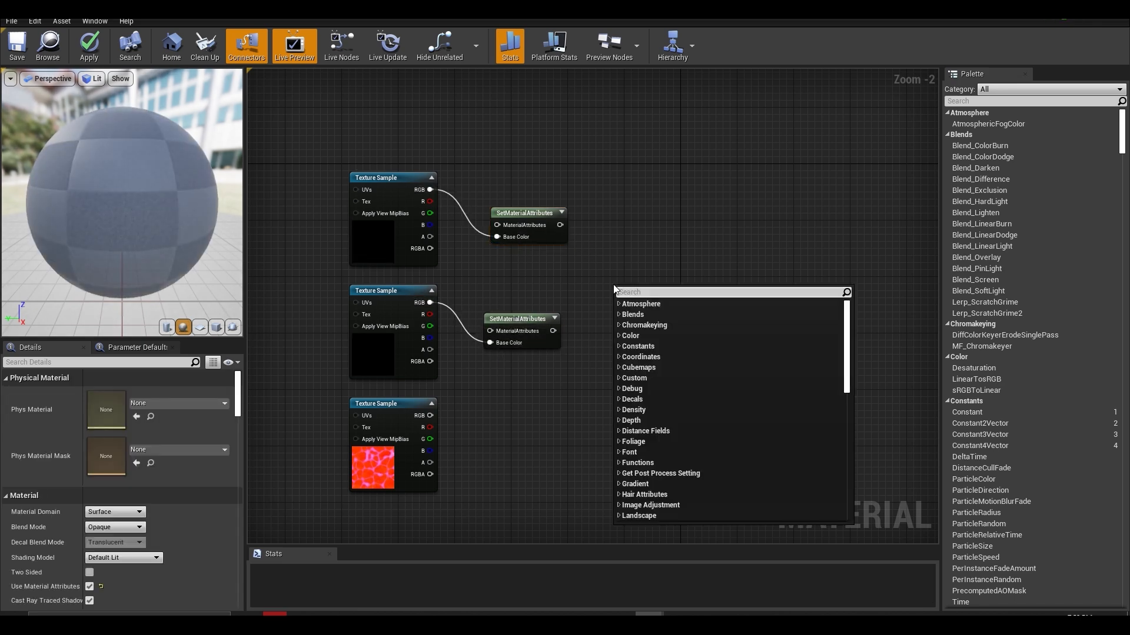
{"action": "type", "text": "lands"}
{"action": "key", "text": "Return"}
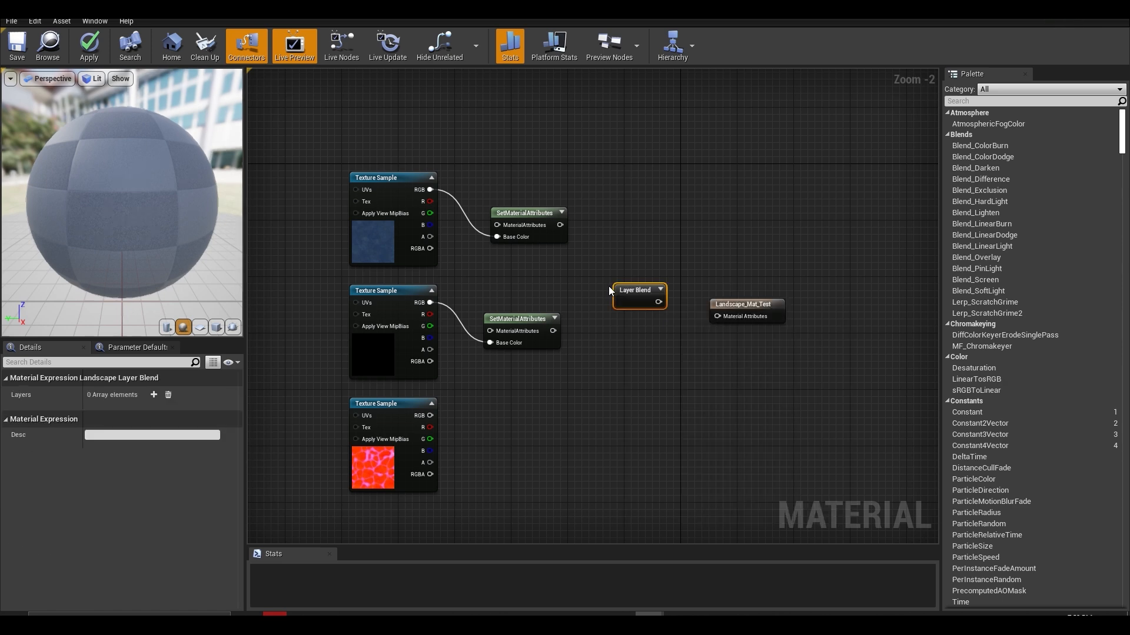
{"action": "left_click", "coordinate": [154, 395]}
{"action": "left_click", "coordinate": [154, 396]}
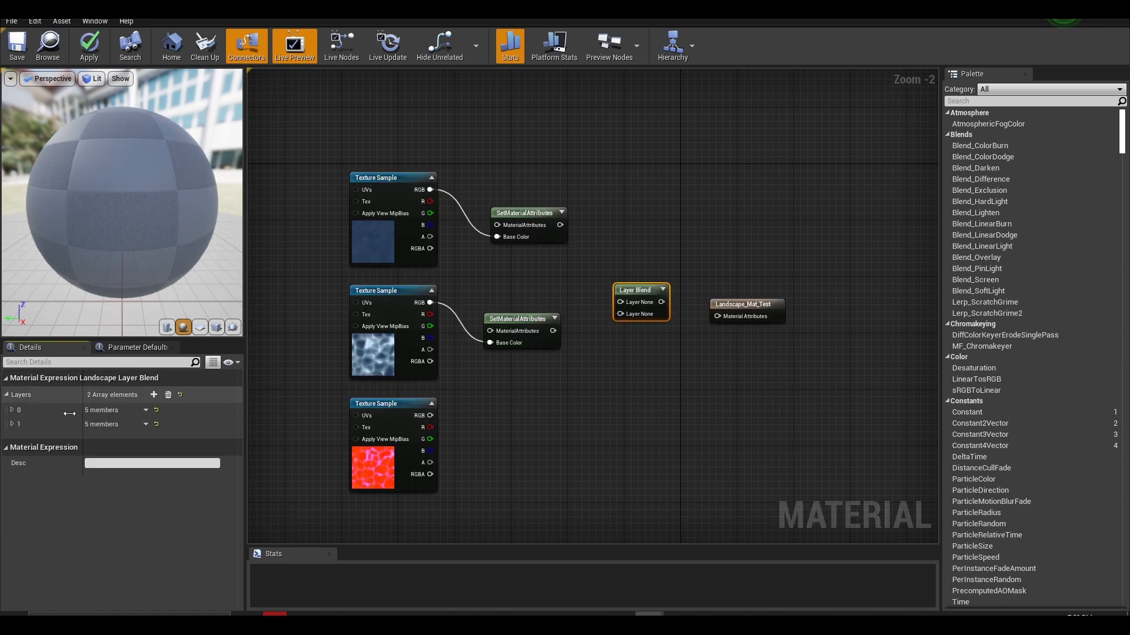
- Name the blend layers Ice and Ice Crushed, and set Ice Crushed's blend type to LB Height Blend
{"action": "left_click", "coordinate": [12, 410]}
{"action": "left_click", "coordinate": [12, 497]}
{"action": "left_click", "coordinate": [115, 526]}
{"action": "left_click", "coordinate": [121, 552]}
{"action": "left_click", "coordinate": [117, 424]}
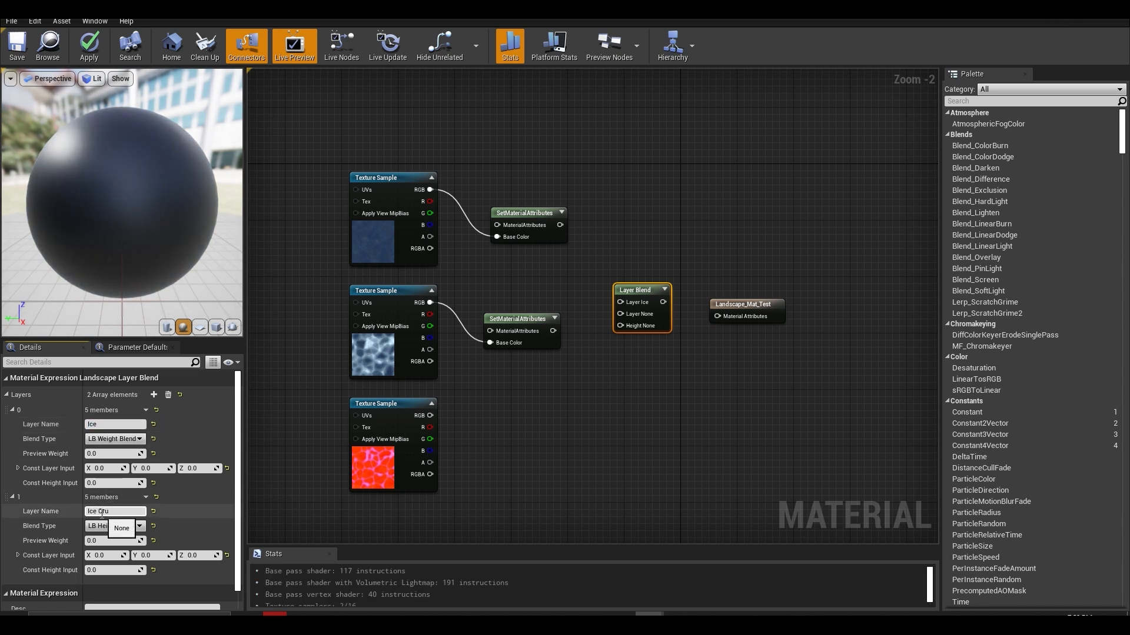
{"action": "key", "text": "Return"}
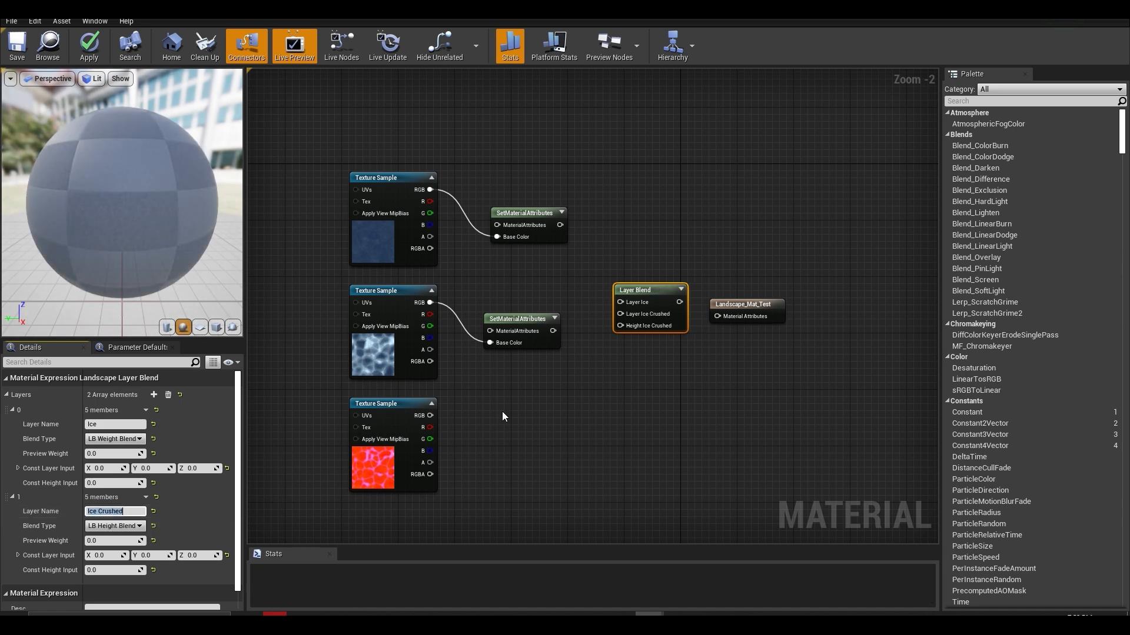
- Wire both attribute nodes and the third texture's blue channel into Layer Blend, and connect its output to the material's Material Attributes
{"action": "left_click", "coordinate": [547, 404]}
{"action": "left_click_drag", "start_coordinate": [556, 331], "coordinate": [620, 314]}
{"action": "left_click_drag", "start_coordinate": [559, 227], "coordinate": [609, 305]}
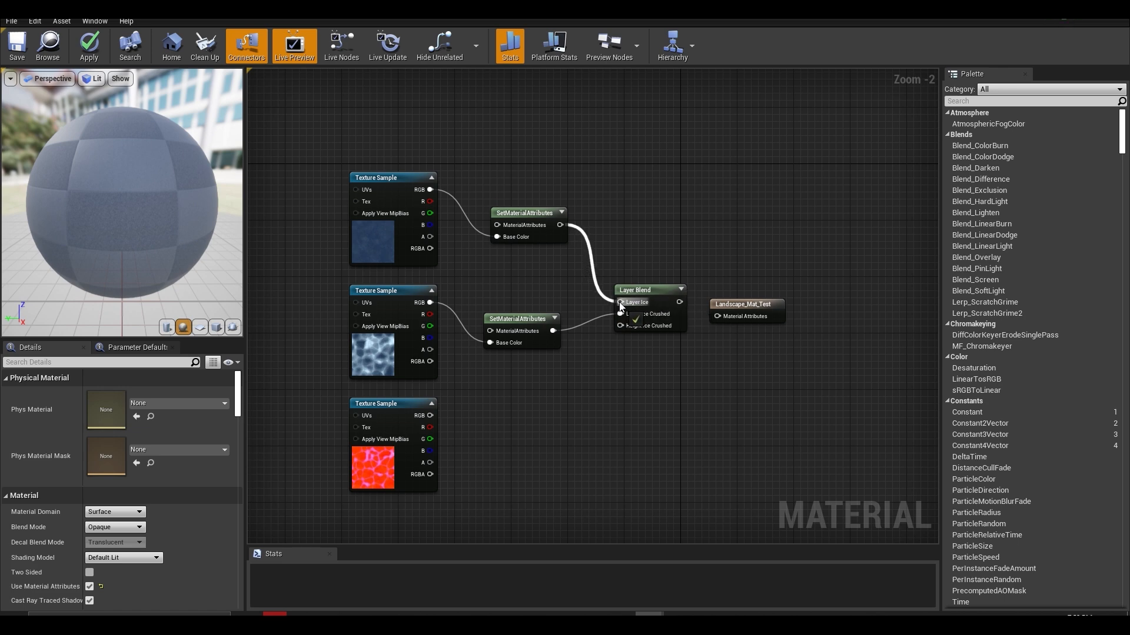
{"action": "left_click_drag", "start_coordinate": [431, 453], "coordinate": [754, 293]}
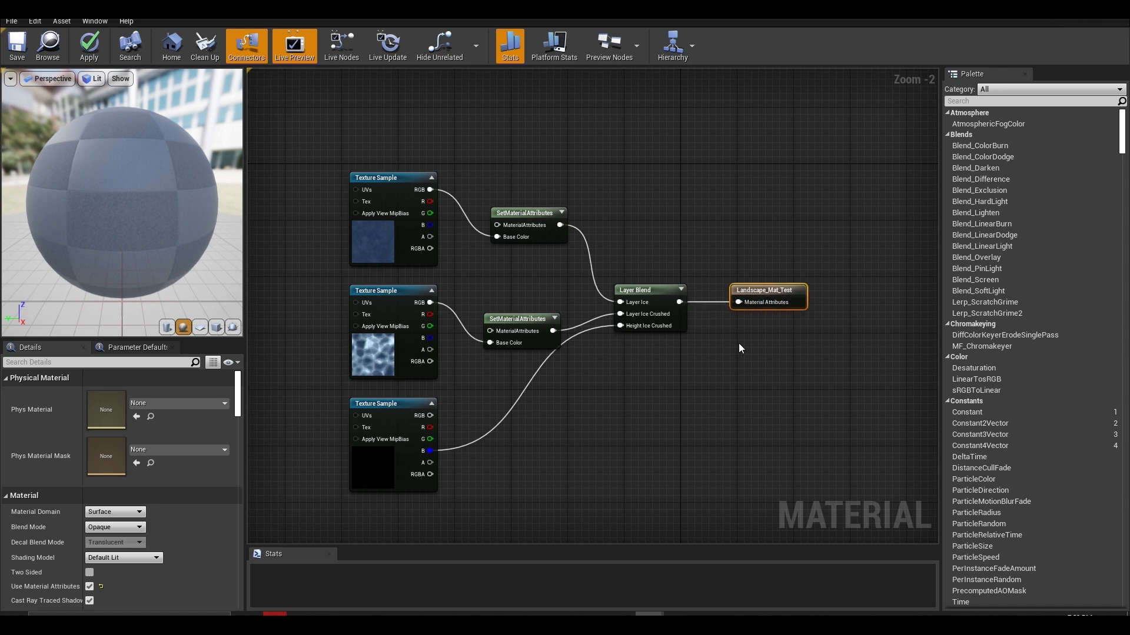
{"action": "left_click", "coordinate": [739, 344]}
{"action": "right_click_drag", "start_coordinate": [717, 347], "coordinate": [696, 340]}
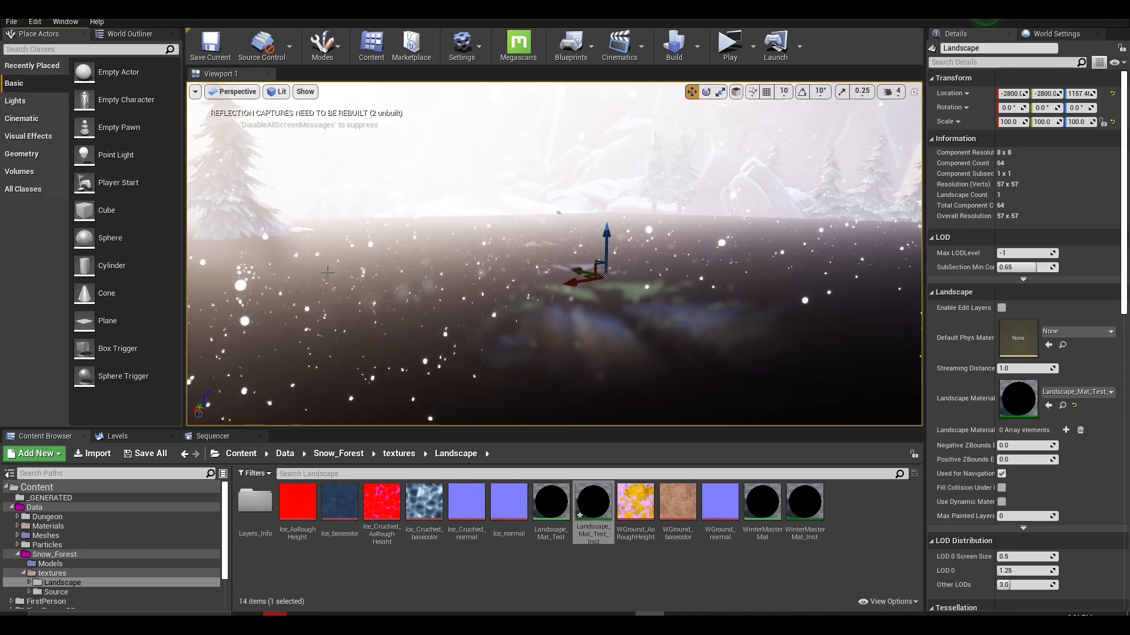
- Open landscape painting for the test landscape and start a weight-blended (normal) layer info for the Ice layer
{"action": "key", "text": "Escape"}
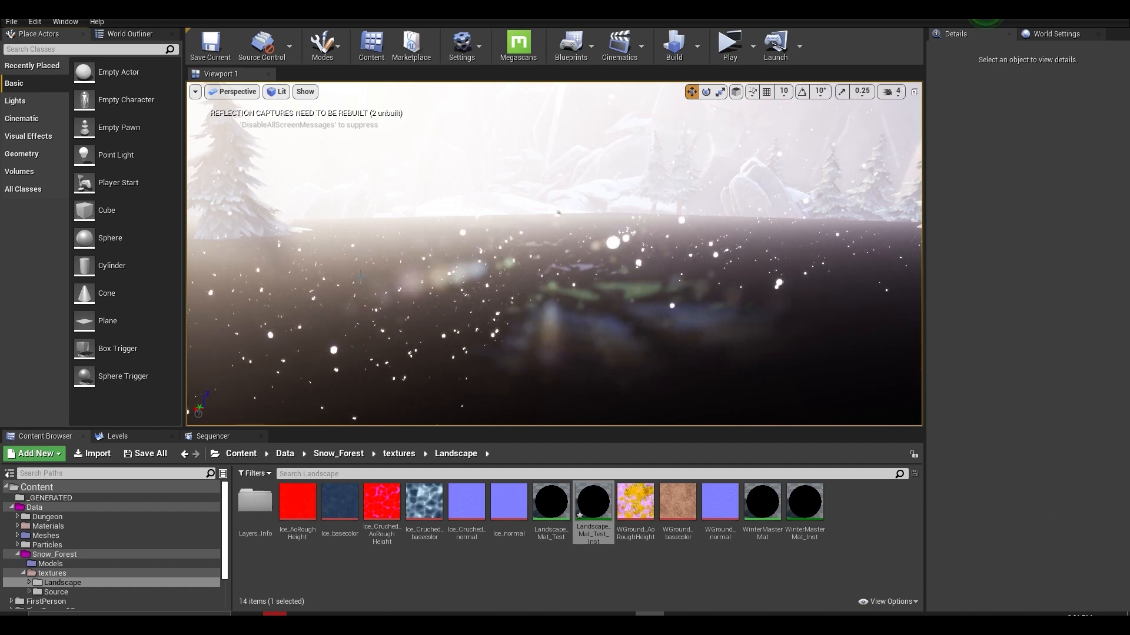
{"action": "left_click", "coordinate": [359, 276]}
{"action": "key", "text": "shift+2"}
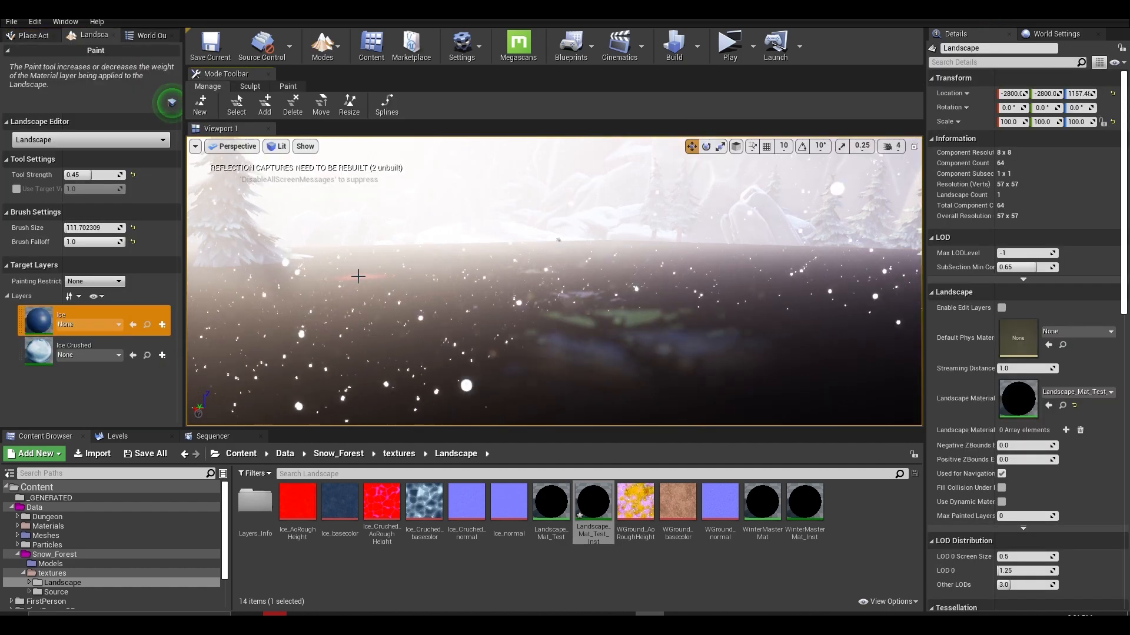
{"action": "left_click", "coordinate": [162, 324]}
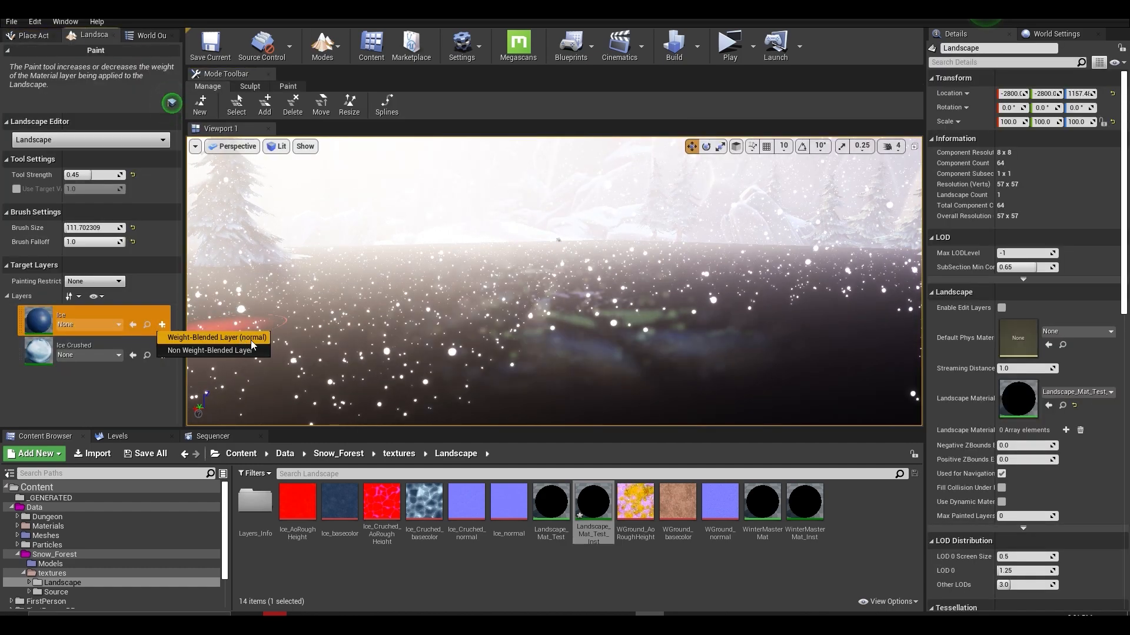
{"action": "left_click", "coordinate": [250, 339]}
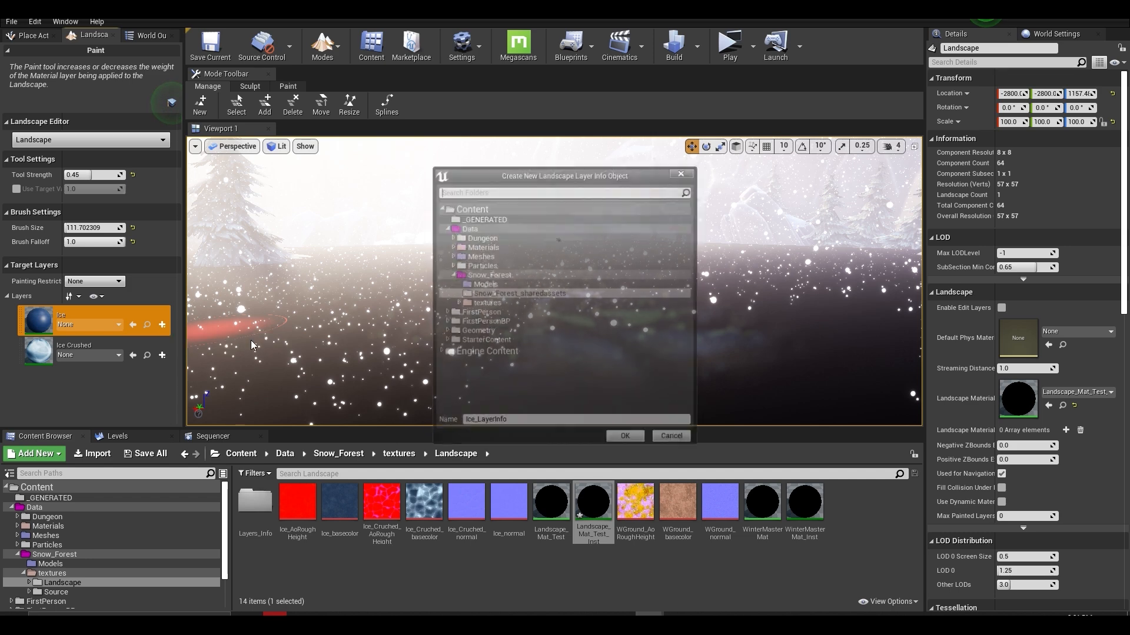
- Create a Test folder inside Snow_Forest's textures/Landscape folder and save Ice_LayerInfo in it
{"action": "left_click", "coordinate": [482, 294]}
{"action": "double_click", "coordinate": [483, 302]}
{"action": "double_click", "coordinate": [494, 312]}
{"action": "left_click", "coordinate": [502, 321]}
{"action": "right_click", "coordinate": [499, 312]}
{"action": "left_click", "coordinate": [534, 325]}
{"action": "type", "text": "Te"}
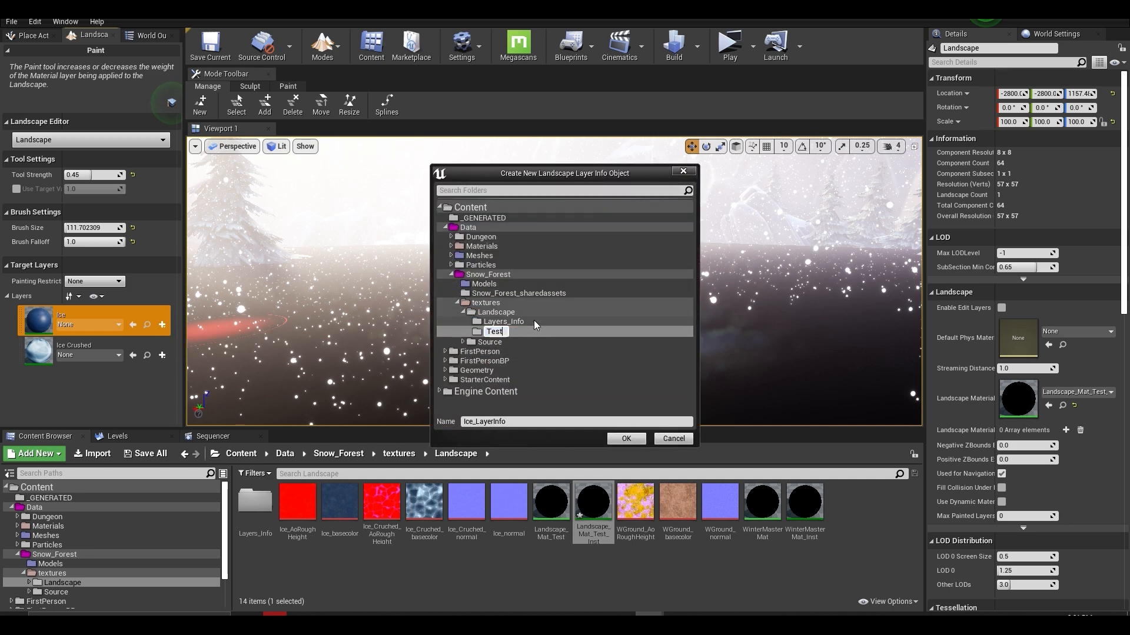
{"action": "type", "text": "st"}
{"action": "key", "text": "Return"}
{"action": "left_click", "coordinate": [626, 438]}
- Create a weight-blended (normal) layer info for the Ice Crushed layer
{"action": "left_click", "coordinate": [162, 355]}
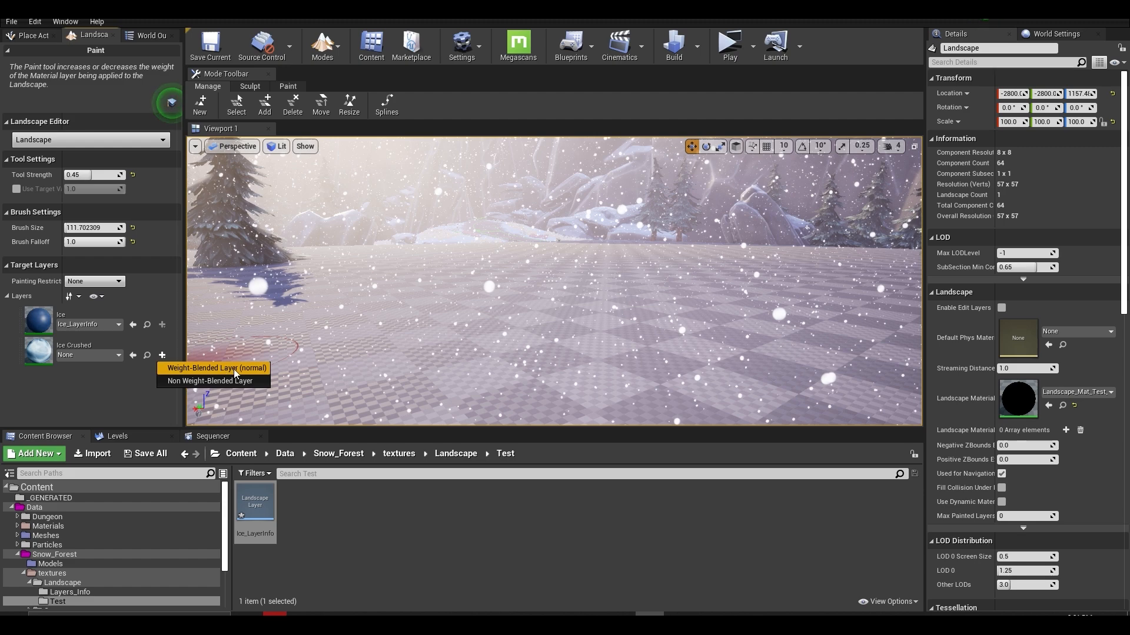
{"action": "left_click", "coordinate": [217, 368]}
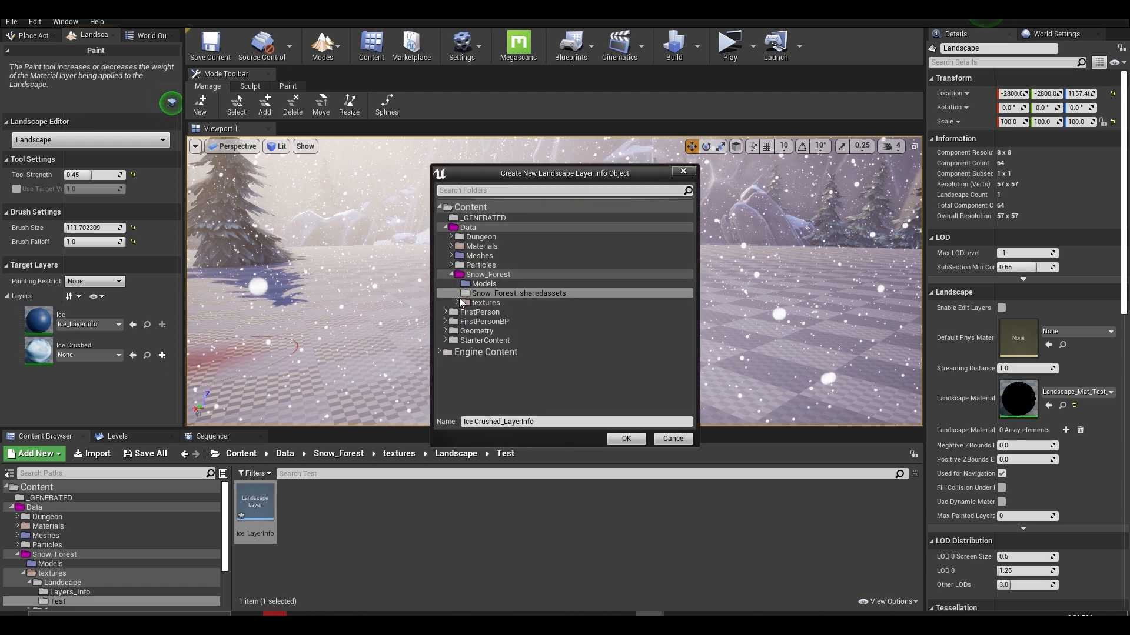
{"action": "left_click", "coordinate": [626, 438]}
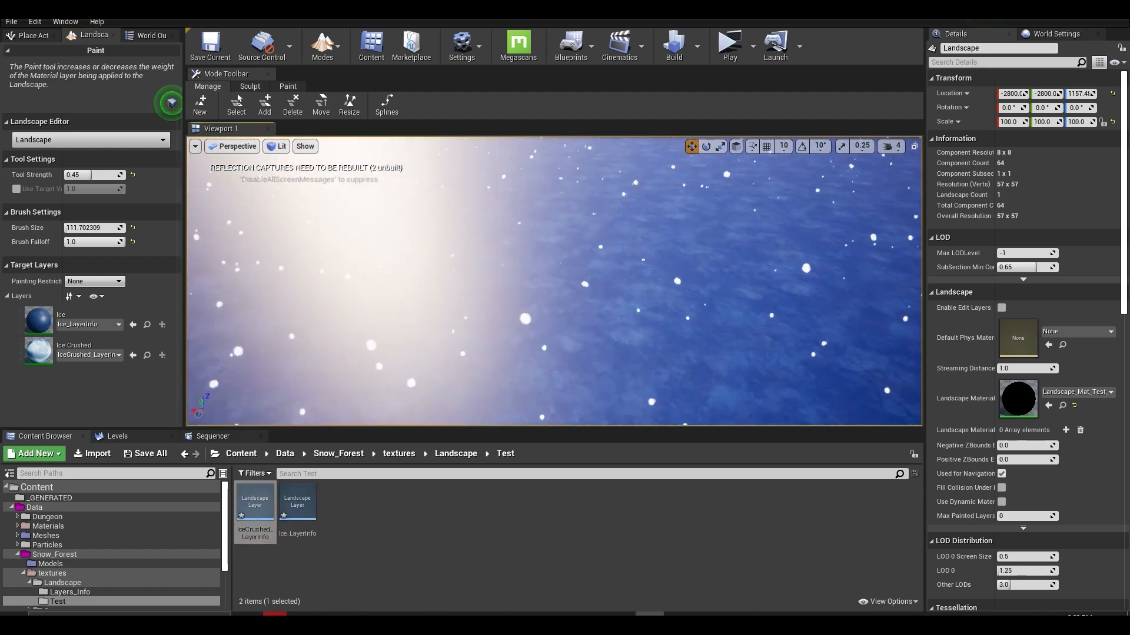
- Paint several patches of the Ice Crushed layer onto the test landscape's plain ice
{"action": "left_click", "coordinate": [48, 355]}
{"action": "mouse_move", "coordinate": [530, 324]}
{"action": "left_mouse_down"}
{"action": "mouse_move", "coordinate": [595, 323]}
{"action": "mouse_move", "coordinate": [547, 300]}
{"action": "left_mouse_up"}
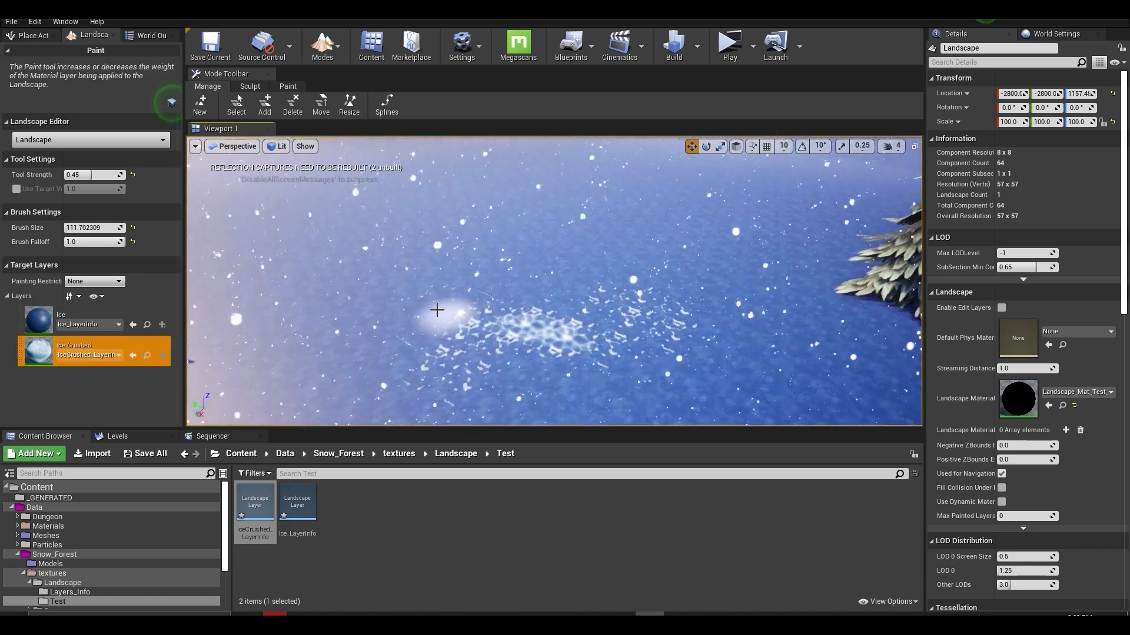
{"action": "mouse_move", "coordinate": [436, 310]}
{"action": "left_mouse_down"}
{"action": "mouse_move", "coordinate": [475, 287]}
{"action": "mouse_move", "coordinate": [477, 335]}
{"action": "left_mouse_up"}
{"action": "right_click_drag", "start_coordinate": [476, 336], "coordinate": [482, 323]}
{"action": "key", "text": "w"}
{"action": "left_click_drag", "start_coordinate": [625, 288], "coordinate": [653, 243]}
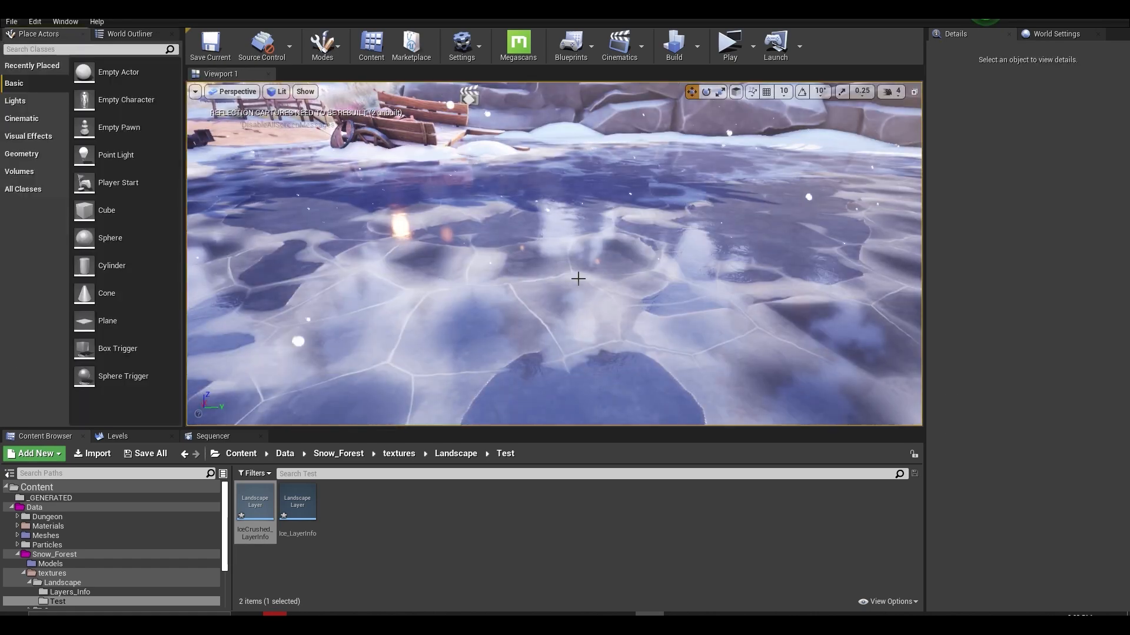
- Choose the frozen lake landscape's Ice layer for painting and examine how its clear and cracked ice blend
{"action": "left_click", "coordinate": [562, 276]}
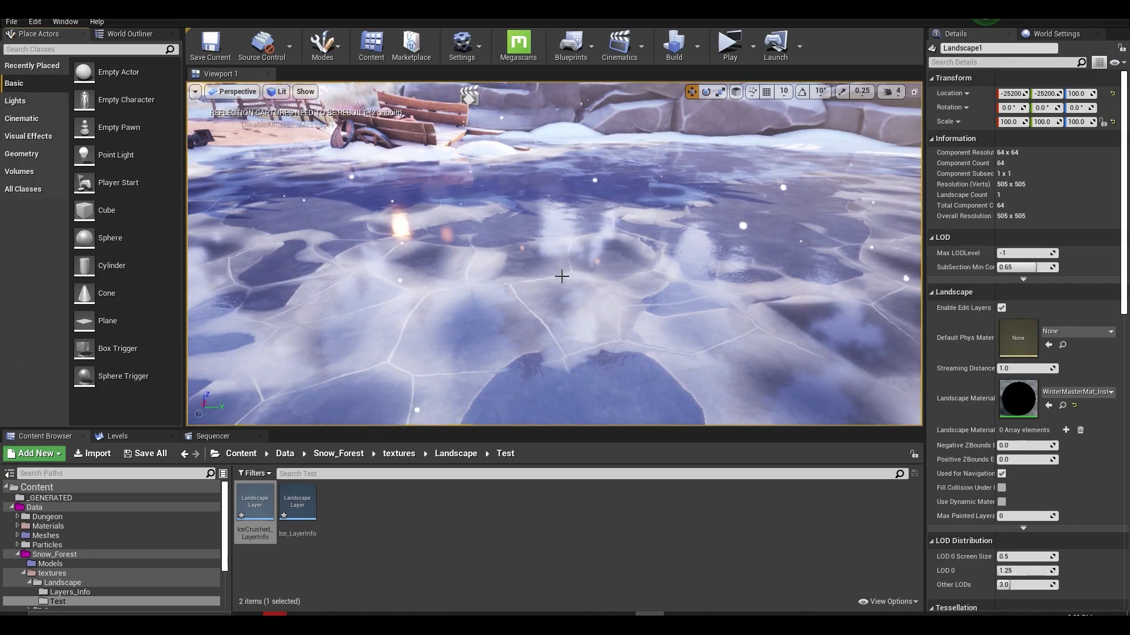
{"action": "key", "text": "shift+3"}
{"action": "key", "text": "shift+2"}
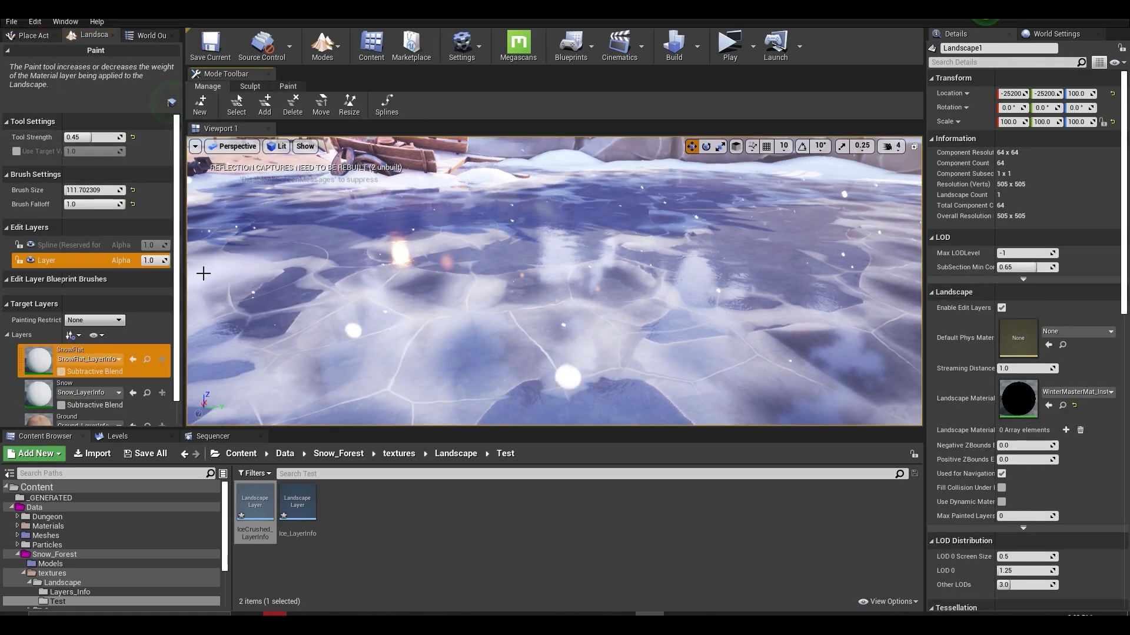
{"action": "scroll", "coordinate": [47, 377], "scroll_direction": "down", "scroll_amount": 3}
{"action": "left_click", "coordinate": [47, 383]}
{"action": "right_click_drag", "start_coordinate": [479, 282], "coordinate": [499, 271]}
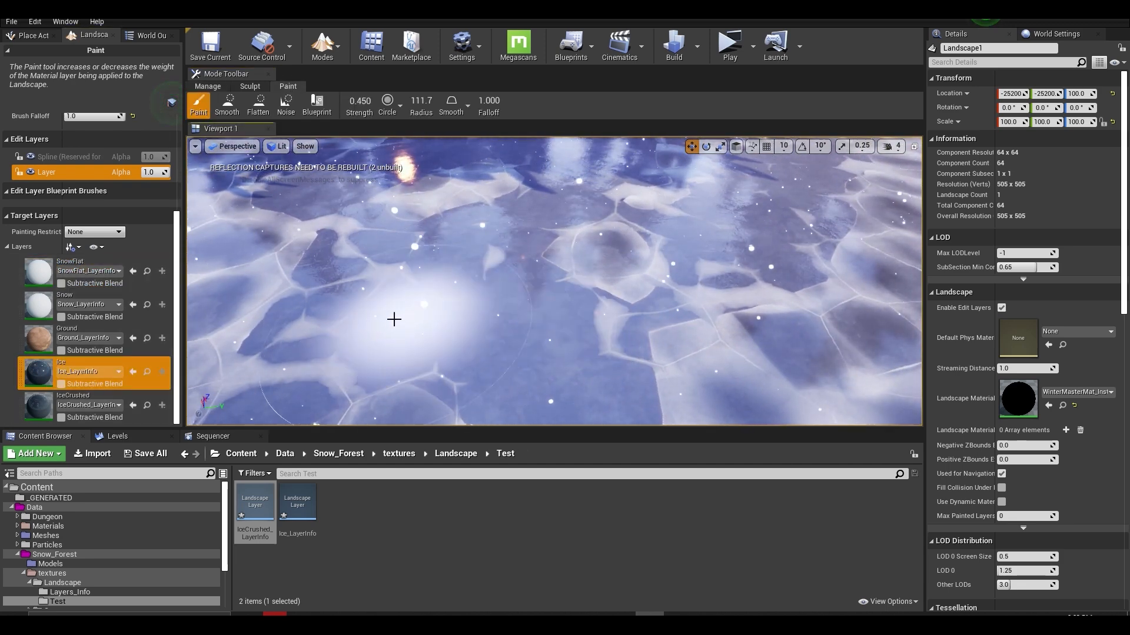
{"action": "right_click_drag", "start_coordinate": [612, 264], "coordinate": [611, 292]}
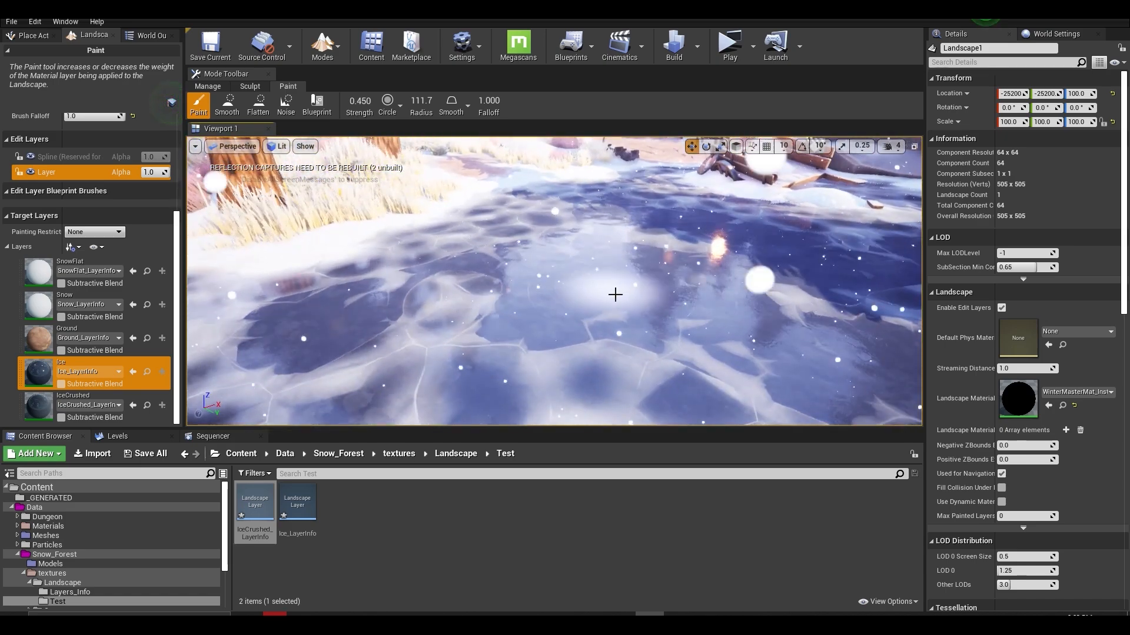
{"action": "right_click_drag", "start_coordinate": [633, 339], "coordinate": [579, 320]}
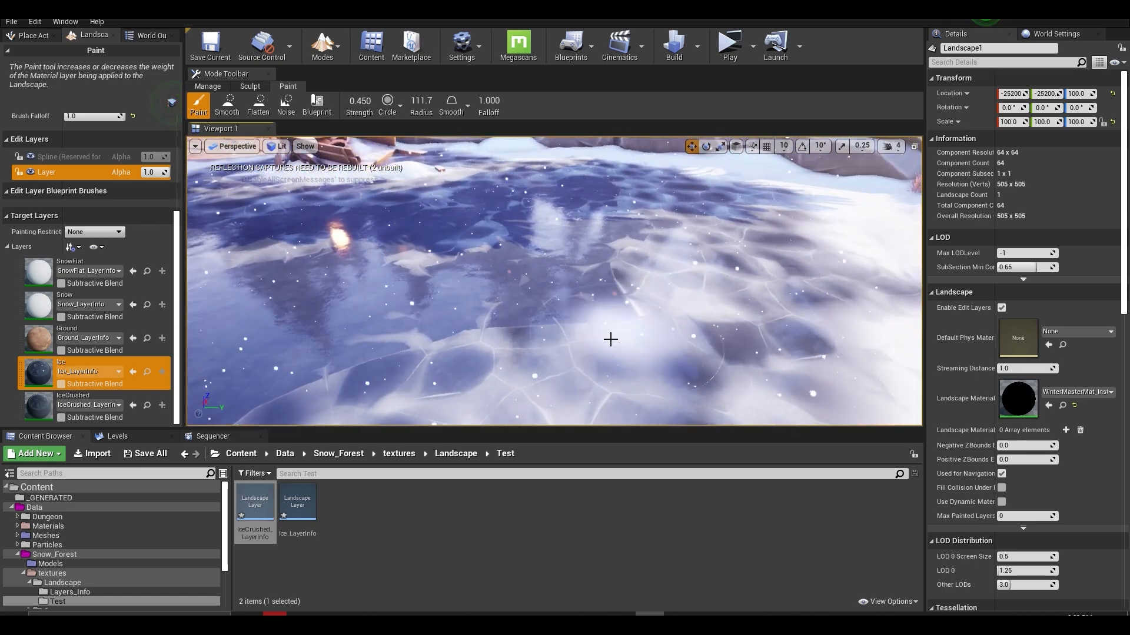
- Choose the IceCrushed layer and examine the cracked ice areas of the lake
{"action": "left_click", "coordinate": [88, 397]}
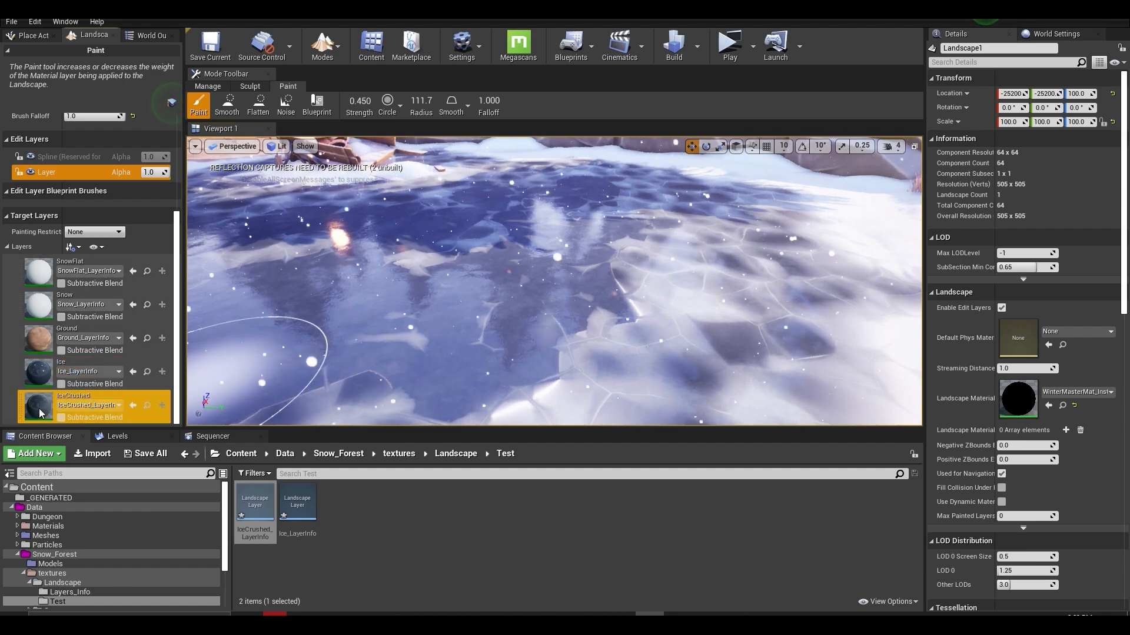
{"action": "right_click_drag", "start_coordinate": [395, 269], "coordinate": [355, 269]}
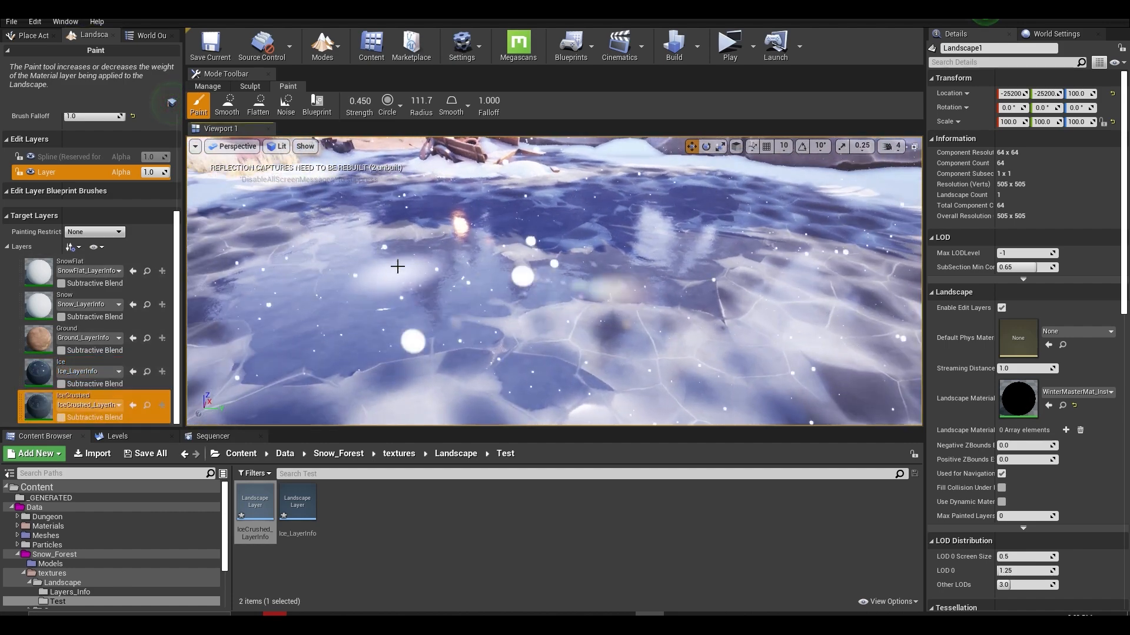
{"action": "right_click_drag", "start_coordinate": [373, 320], "coordinate": [347, 318]}
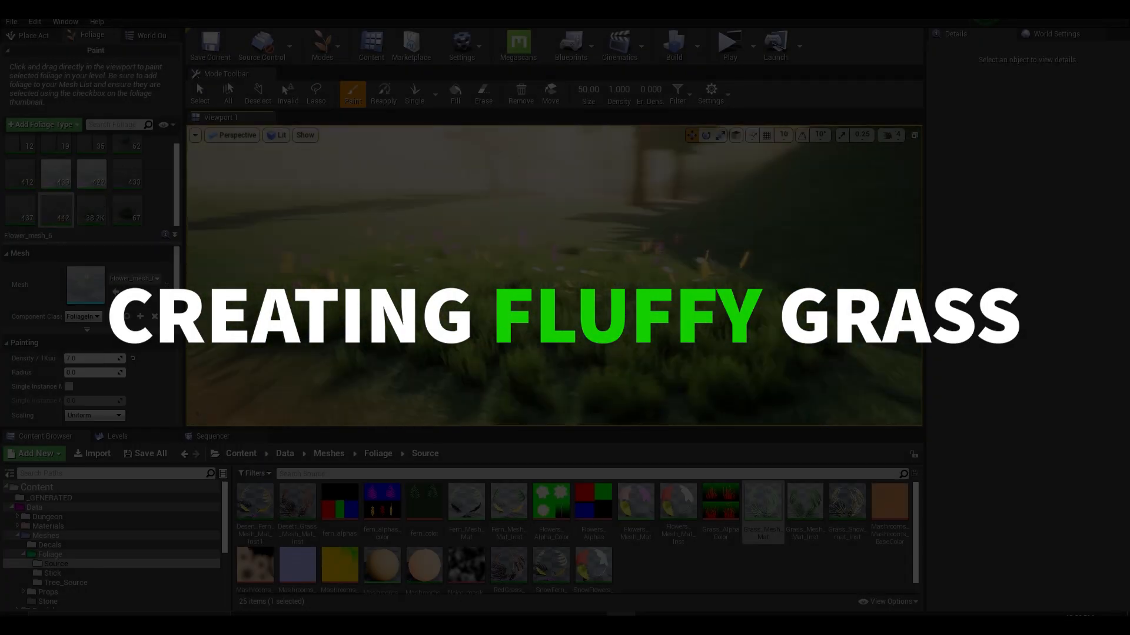
- Switch to Photoshop and review the green, red and RGB channels of Grass_AlphaColor.tga
{"action": "left_click", "coordinate": [976, 351]}
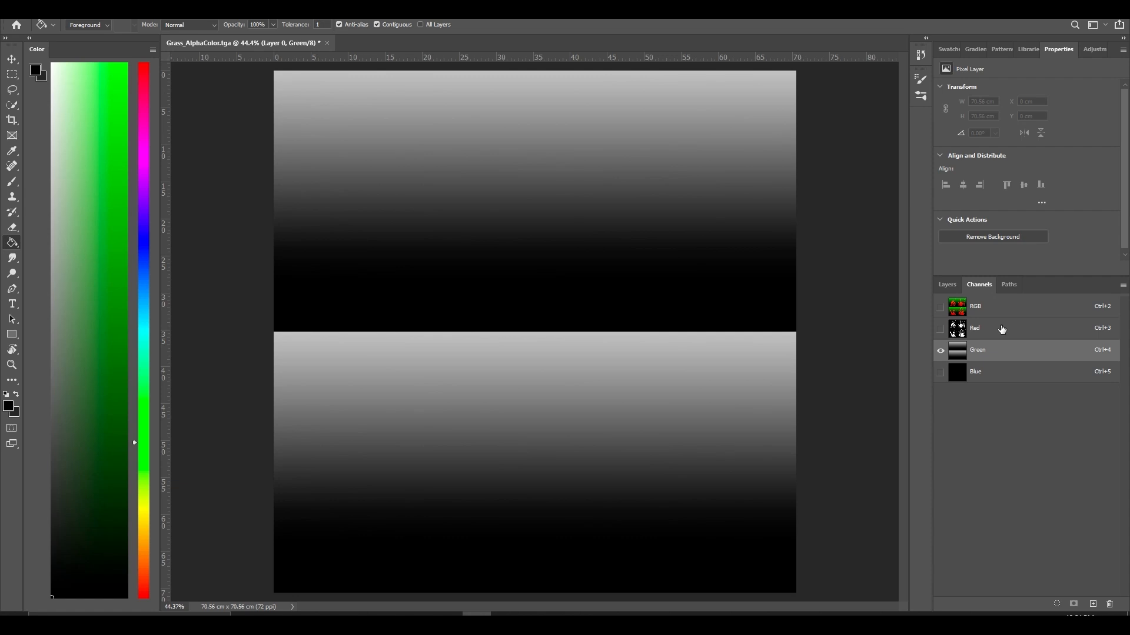
{"action": "left_click", "coordinate": [1002, 328]}
{"action": "left_click", "coordinate": [1002, 309]}
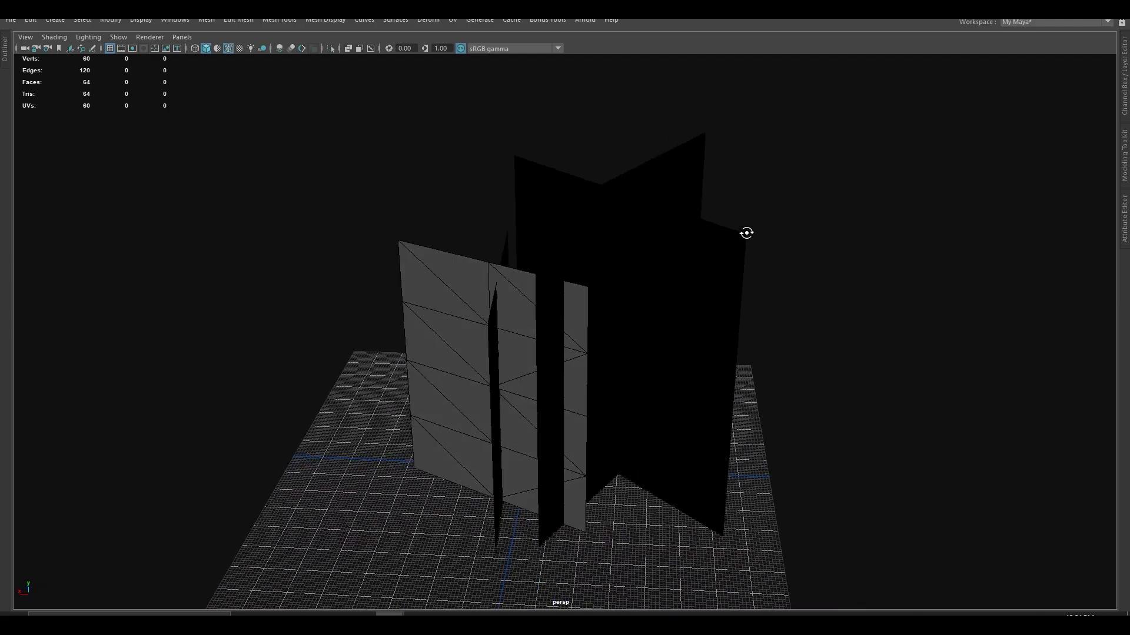
- Switch to Maya and inspect the crossed grass planes from several angles with textures displayed
{"action": "left_click_drag", "start_coordinate": [747, 232], "coordinate": [485, 222], "text": "alt"}
{"action": "key", "text": "6"}
{"action": "mouse_move", "coordinate": [839, 235]}
{"action": "left_mouse_down", "text": "alt"}
{"action": "mouse_move", "coordinate": [658, 250]}
{"action": "mouse_move", "coordinate": [366, 242]}
{"action": "left_mouse_up", "text": "alt"}
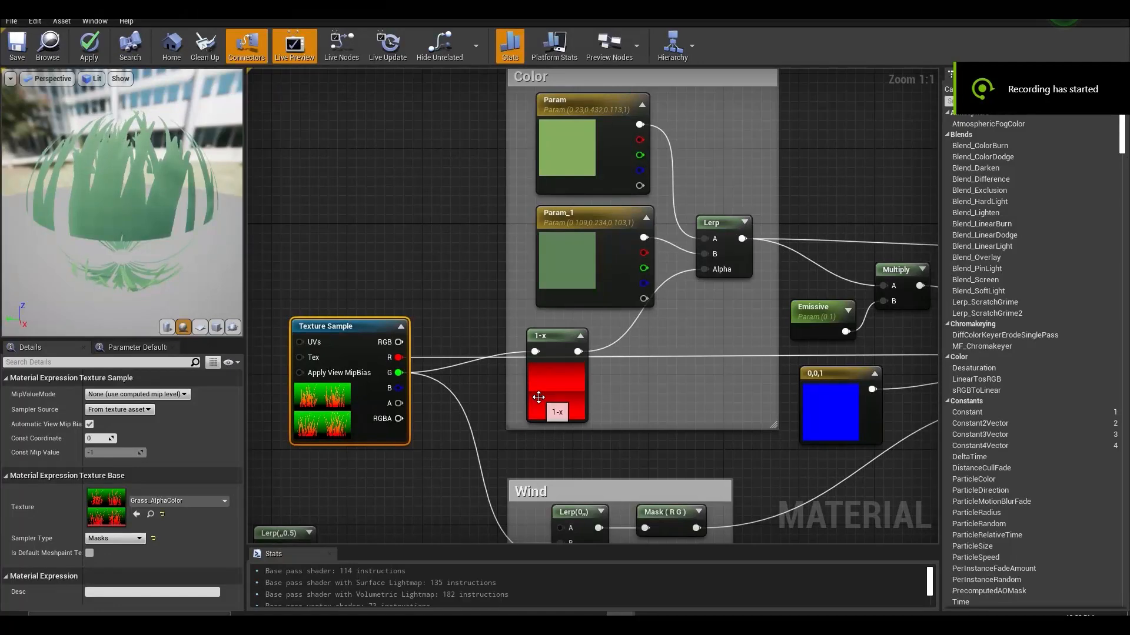
- Switch to Unreal's Grass_Mesh_Mat graph and examine the 1-x, colour parameter, Lerp and Emissive nodes
{"action": "left_click", "coordinate": [544, 391]}
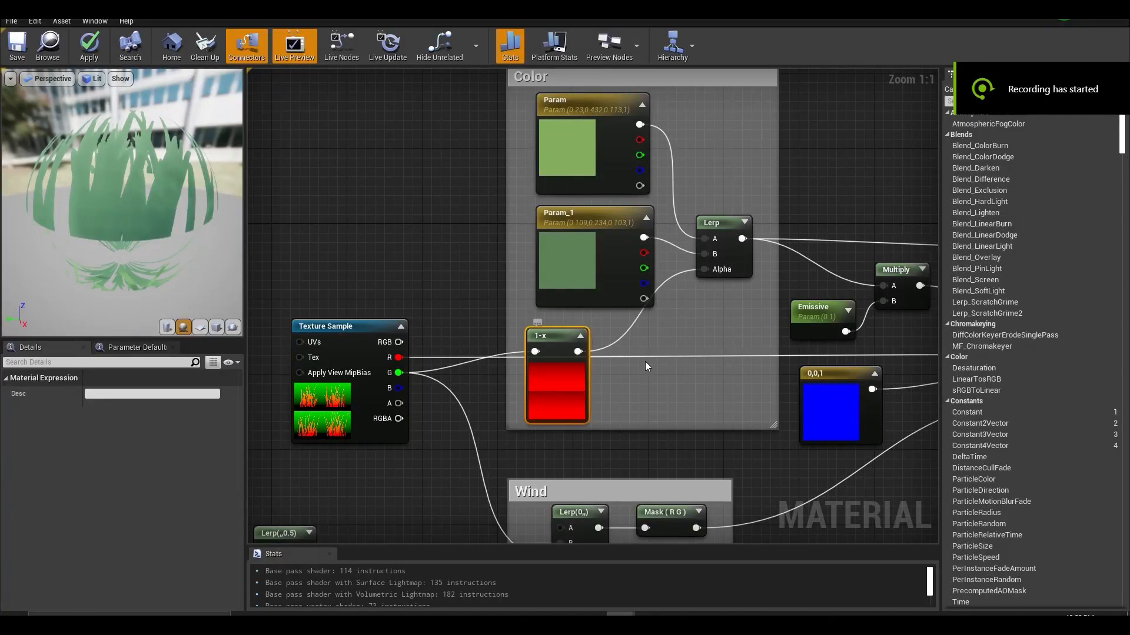
{"action": "right_click_drag", "start_coordinate": [645, 367], "coordinate": [601, 408]}
{"action": "left_click", "coordinate": [530, 227]}
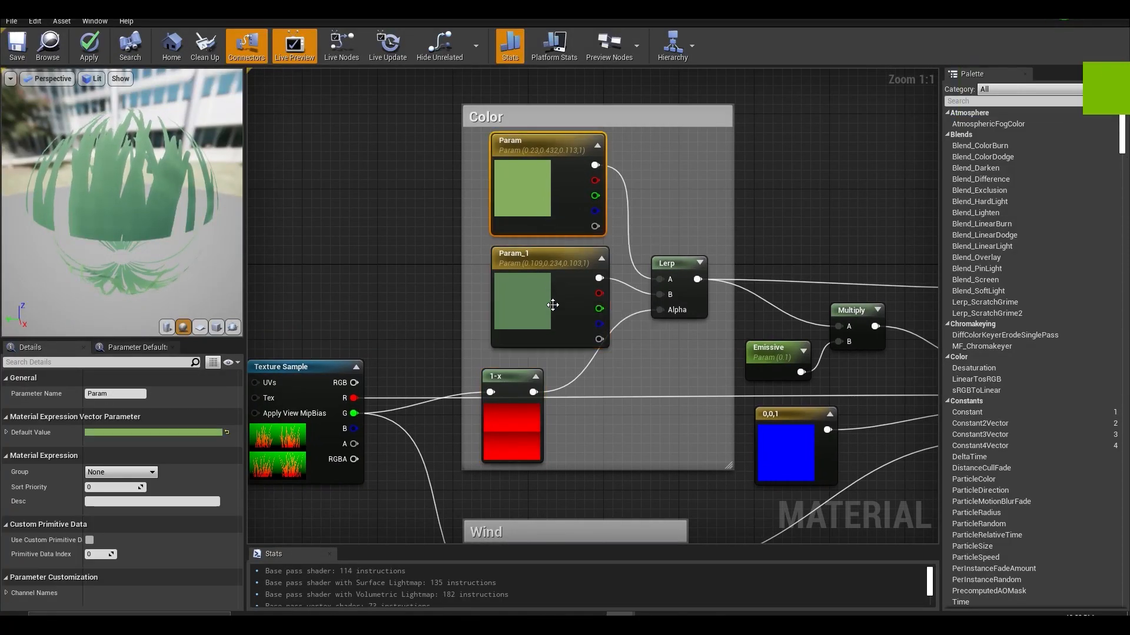
{"action": "left_click", "coordinate": [694, 301]}
{"action": "right_click_drag", "start_coordinate": [727, 348], "coordinate": [534, 307]}
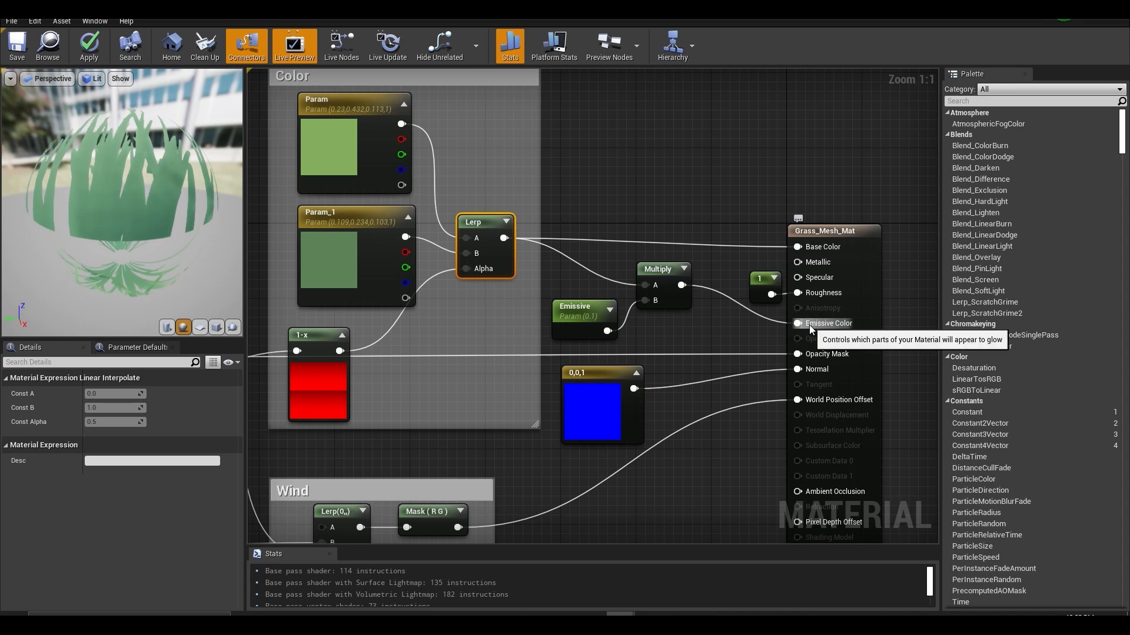
{"action": "left_click", "coordinate": [580, 318]}
{"action": "right_click_drag", "start_coordinate": [679, 353], "coordinate": [702, 326]}
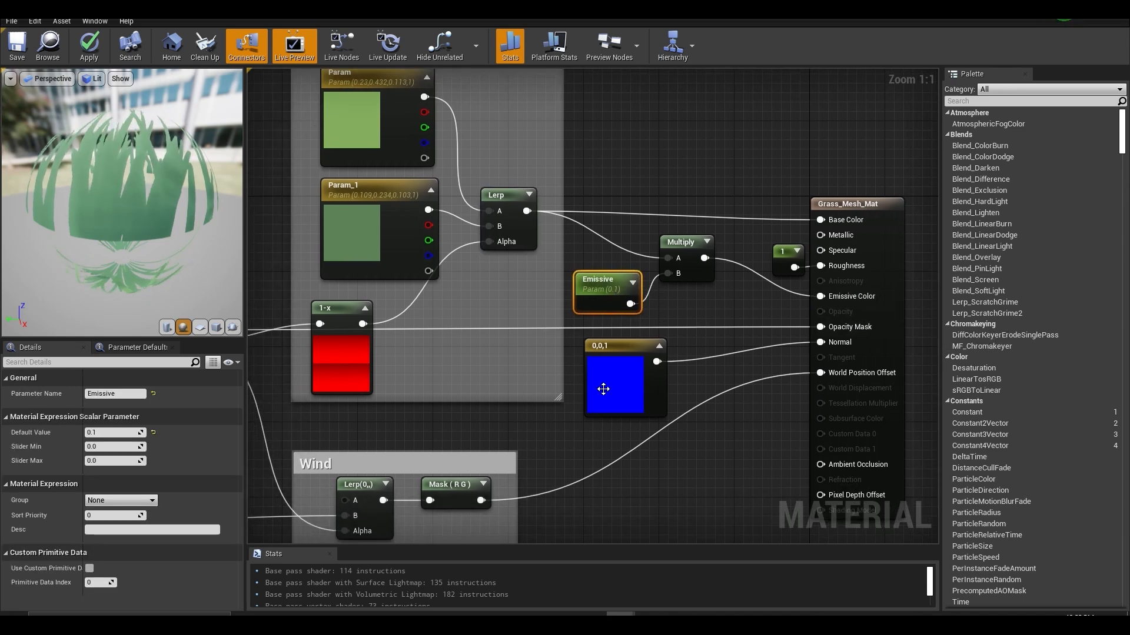
- Examine the Wind node group that feeds the grass material's World Position Offset
{"action": "left_click", "coordinate": [541, 429]}
{"action": "right_click_drag", "start_coordinate": [542, 430], "coordinate": [786, 300]}
{"action": "scroll", "coordinate": [676, 279], "scroll_direction": "down", "scroll_amount": 2}
{"action": "scroll", "coordinate": [675, 279], "scroll_direction": "down", "scroll_amount": 1}
{"action": "right_click_drag", "start_coordinate": [641, 279], "coordinate": [743, 251]}
{"action": "scroll", "coordinate": [819, 217], "scroll_direction": "down", "scroll_amount": 2}
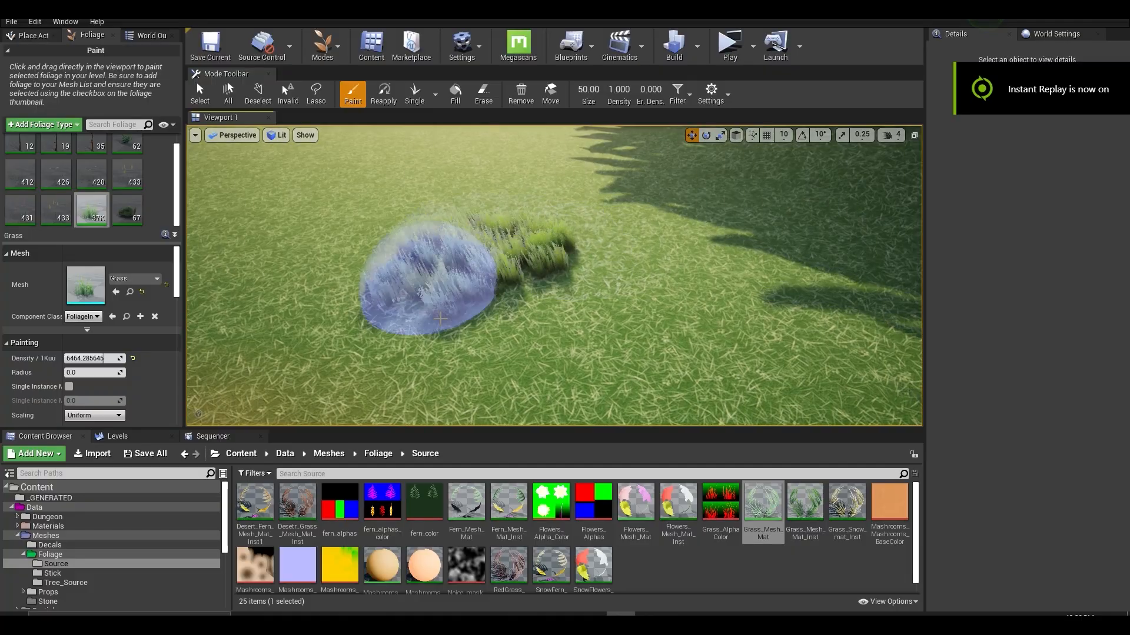
- Paint dense Grass foliage in the meadow, and paint another foliage type over it with Grass disabled
{"action": "mouse_move", "coordinate": [440, 319]}
{"action": "left_mouse_down"}
{"action": "mouse_move", "coordinate": [484, 214]}
{"action": "mouse_move", "coordinate": [693, 248]}
{"action": "mouse_move", "coordinate": [442, 354]}
{"action": "mouse_move", "coordinate": [520, 223]}
{"action": "mouse_move", "coordinate": [797, 317]}
{"action": "mouse_move", "coordinate": [308, 348]}
{"action": "mouse_move", "coordinate": [554, 201]}
{"action": "left_mouse_up"}
{"action": "right_click_drag", "start_coordinate": [554, 201], "coordinate": [677, 206]}
{"action": "left_click", "coordinate": [83, 201]}
{"action": "left_click", "coordinate": [56, 210]}
{"action": "left_click", "coordinate": [11, 201]}
{"action": "left_click_drag", "start_coordinate": [628, 303], "coordinate": [500, 318]}
- Change which foliage types are enabled and paint the new selection among the grass
{"action": "left_click", "coordinate": [83, 165]}
{"action": "left_click", "coordinate": [47, 166]}
{"action": "left_click", "coordinate": [47, 202]}
{"action": "left_click", "coordinate": [11, 201]}
{"action": "right_click_drag", "start_coordinate": [565, 247], "coordinate": [642, 273]}
{"action": "mouse_move", "coordinate": [651, 242]}
{"action": "left_mouse_down"}
{"action": "mouse_move", "coordinate": [636, 330]}
{"action": "mouse_move", "coordinate": [464, 277]}
{"action": "mouse_move", "coordinate": [675, 300]}
{"action": "left_mouse_up"}
{"action": "mouse_move", "coordinate": [674, 300]}
{"action": "right_mouse_down"}
{"action": "mouse_move", "coordinate": [647, 294]}
{"action": "mouse_move", "coordinate": [694, 291]}
{"action": "mouse_move", "coordinate": [641, 300]}
{"action": "right_mouse_up"}
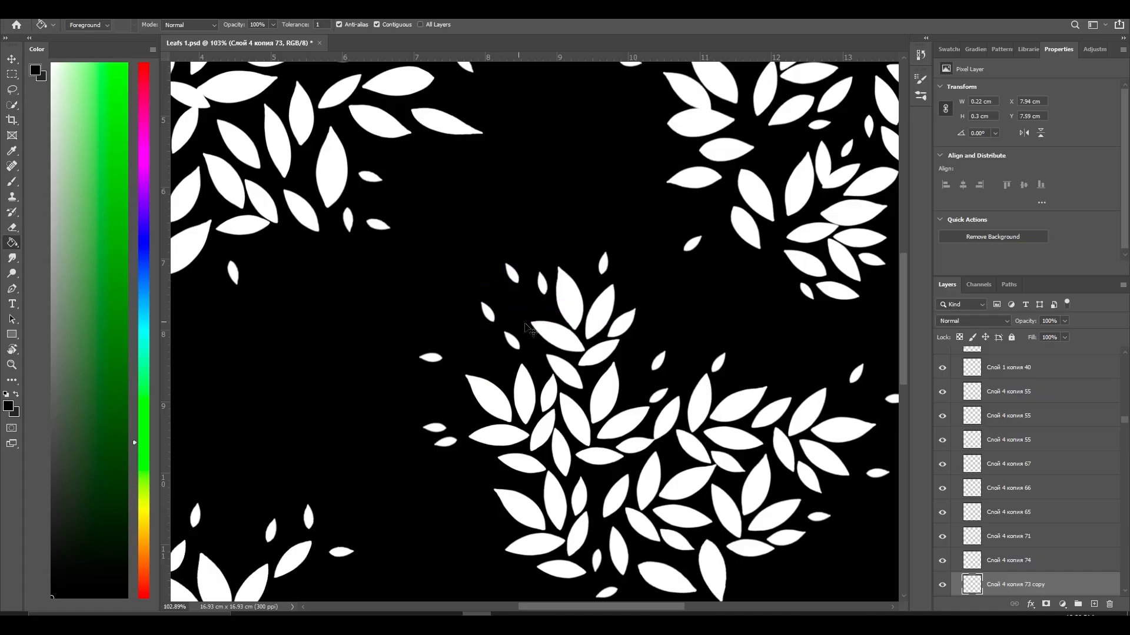
- Switch to Photoshop's Leafs 1.psd, duplicate a small leaf beside the central cluster and rotate the copy about -44°
{"action": "key", "text": "ctrl+j"}
{"action": "key", "text": "ctrl+t"}
{"action": "left_click_drag", "start_coordinate": [559, 291], "coordinate": [550, 269]}
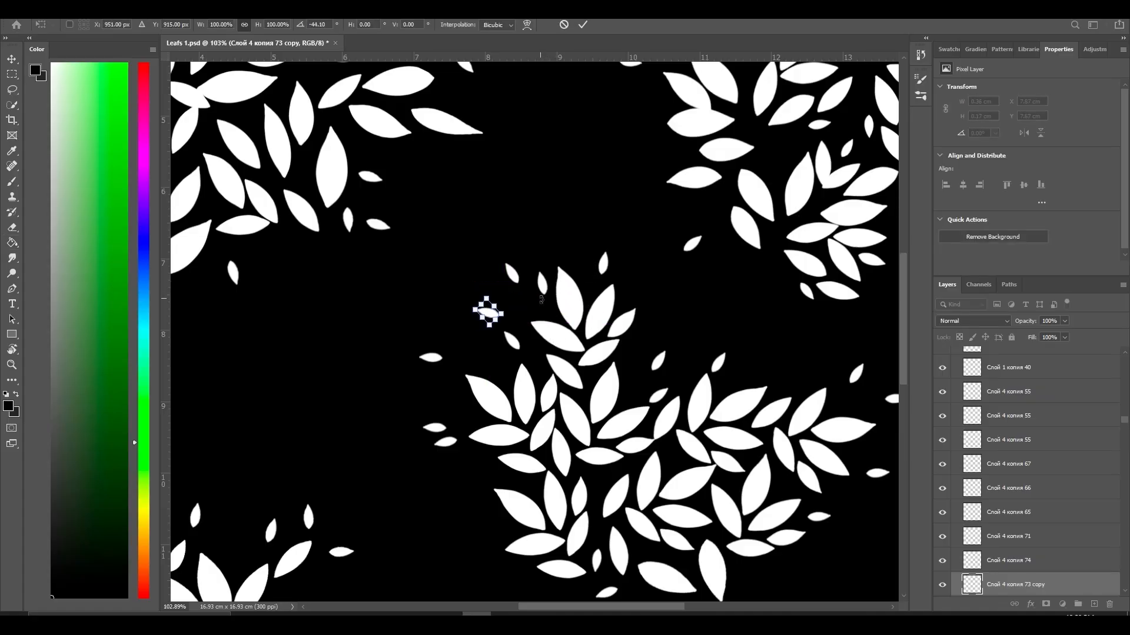
{"action": "key", "text": "Return"}
{"action": "key", "text": "g"}
{"action": "scroll", "coordinate": [562, 312], "scroll_direction": "down", "scroll_amount": 5, "text": "alt"}
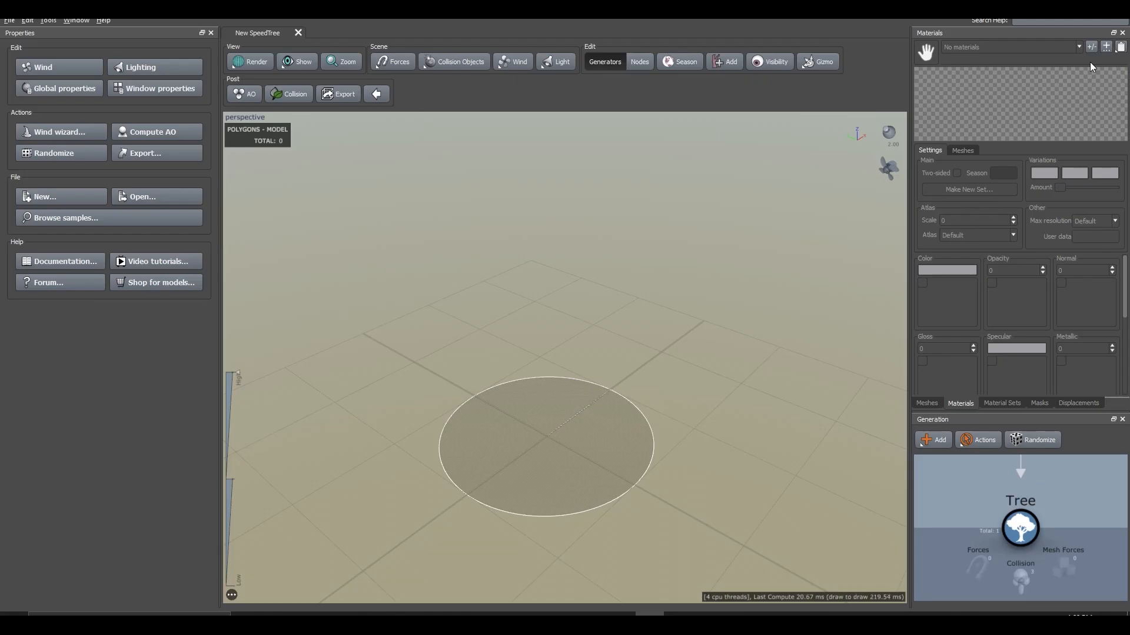
- Switch to SpeedTree and add a new material named Leaf 1
{"action": "left_click", "coordinate": [1092, 47]}
{"action": "left_click", "coordinate": [443, 224]}
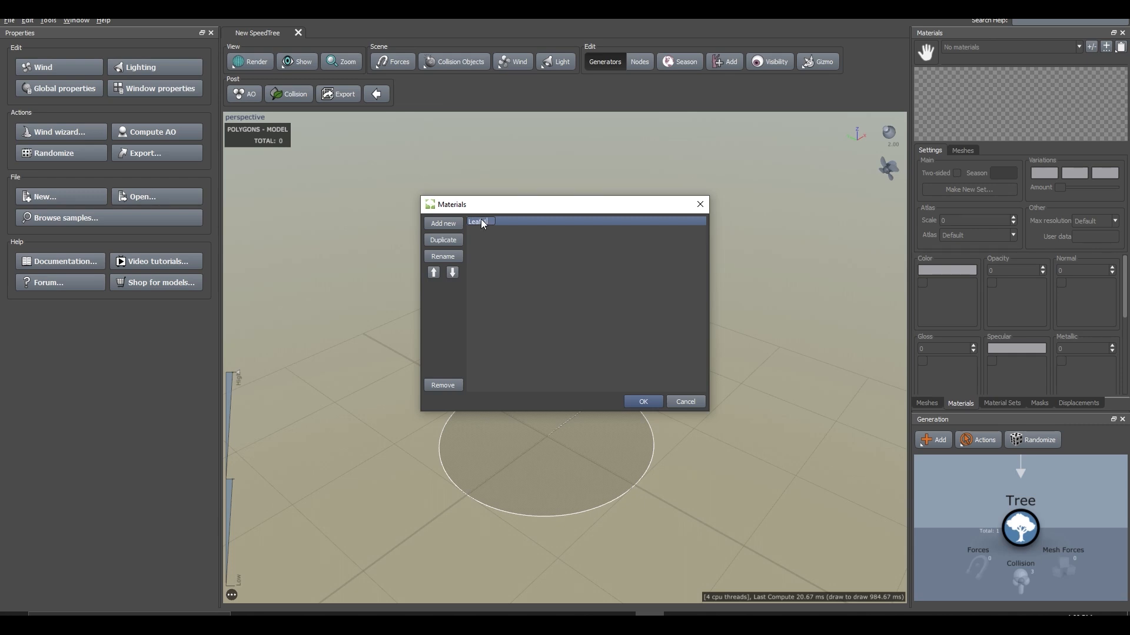
{"action": "key", "text": "Return"}
{"action": "left_click", "coordinate": [647, 401]}
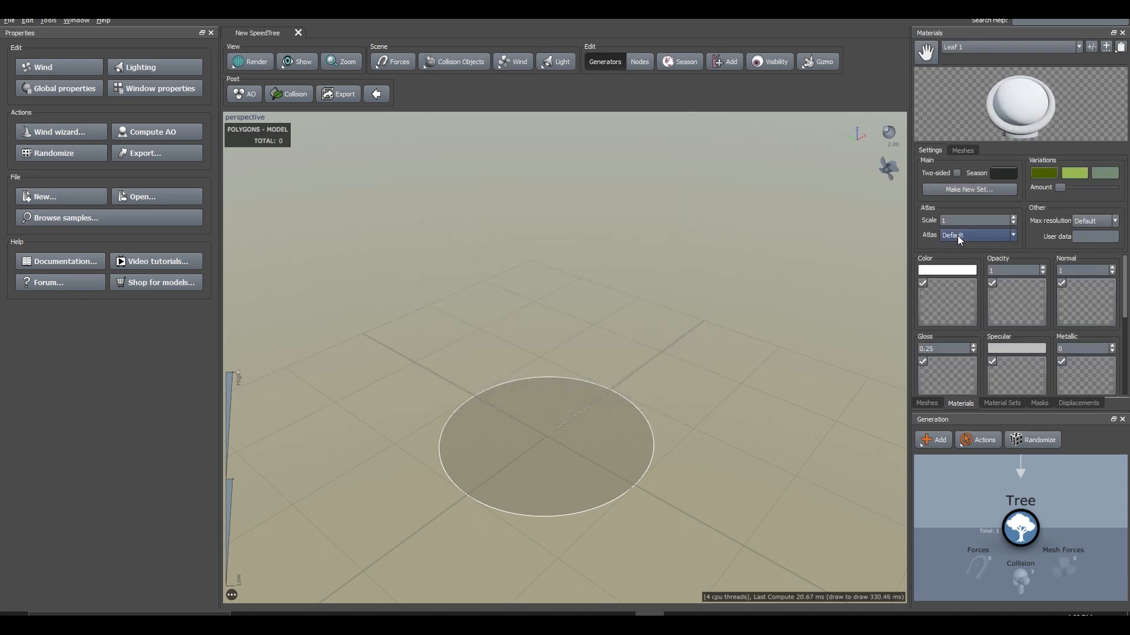
- Load Leafs 1.png as the Leaf 1 material's opacity map
{"action": "left_click", "coordinate": [1030, 299]}
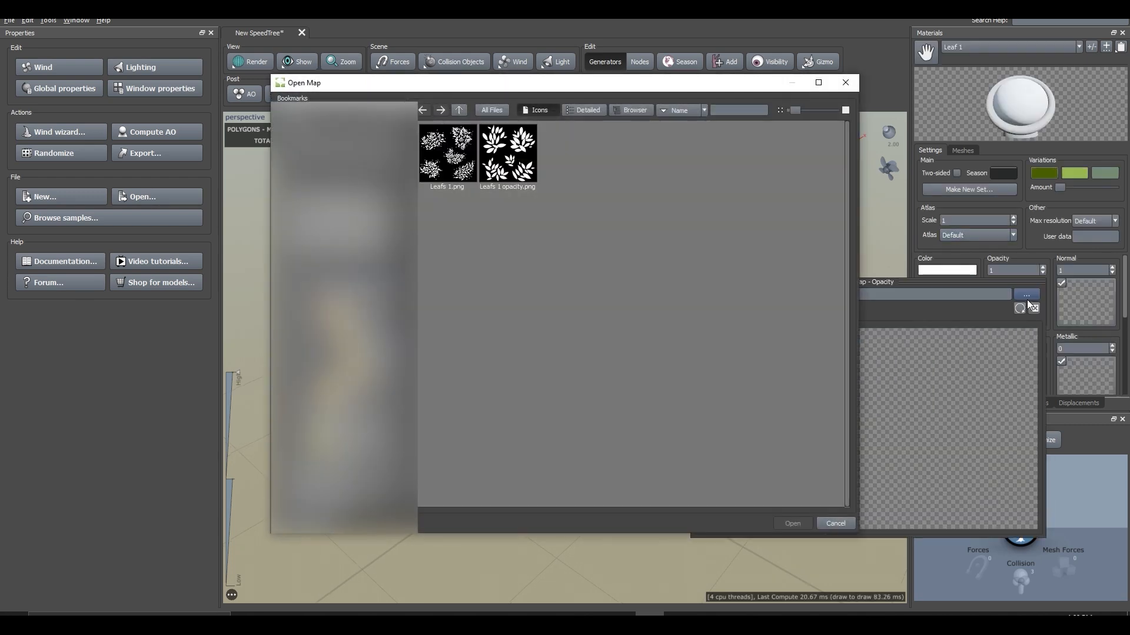
{"action": "left_click", "coordinate": [448, 158]}
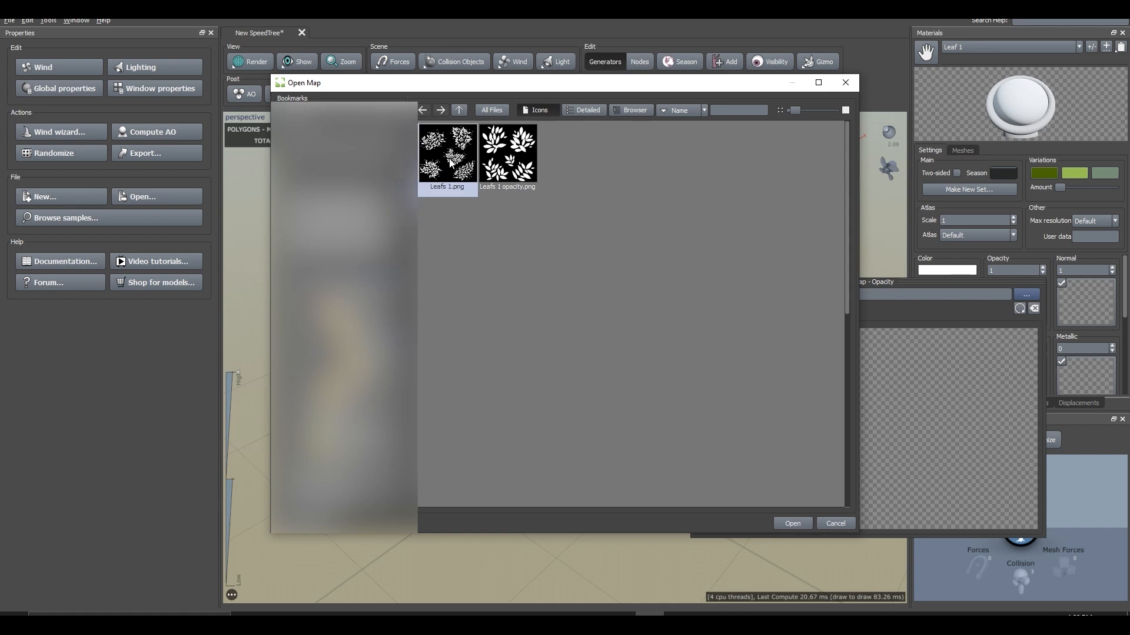
{"action": "double_click", "coordinate": [449, 160]}
{"action": "left_click_drag", "start_coordinate": [687, 233], "coordinate": [663, 233]}
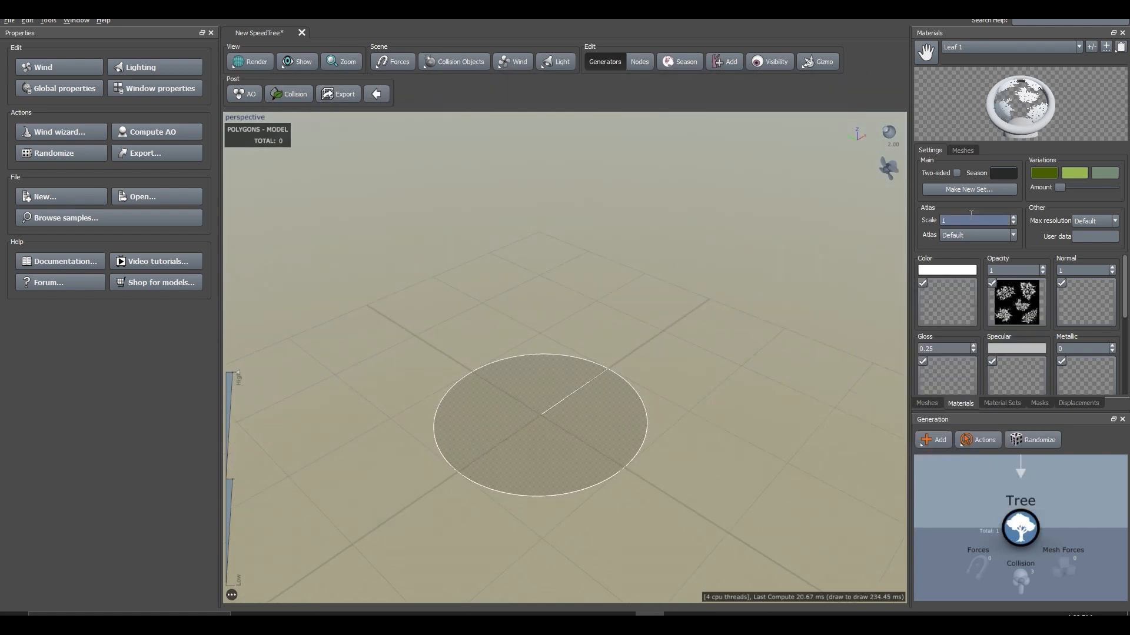
- Set the Leaf 1 material's colour to green with hue 0.325, saturation 0.8 and value 0.498
{"action": "left_click", "coordinate": [949, 270]}
{"action": "left_click_drag", "start_coordinate": [1032, 292], "coordinate": [1019, 291]}
{"action": "mouse_move", "coordinate": [998, 331]}
{"action": "left_mouse_down"}
{"action": "mouse_move", "coordinate": [1044, 326]}
{"action": "mouse_move", "coordinate": [999, 343]}
{"action": "left_mouse_up"}
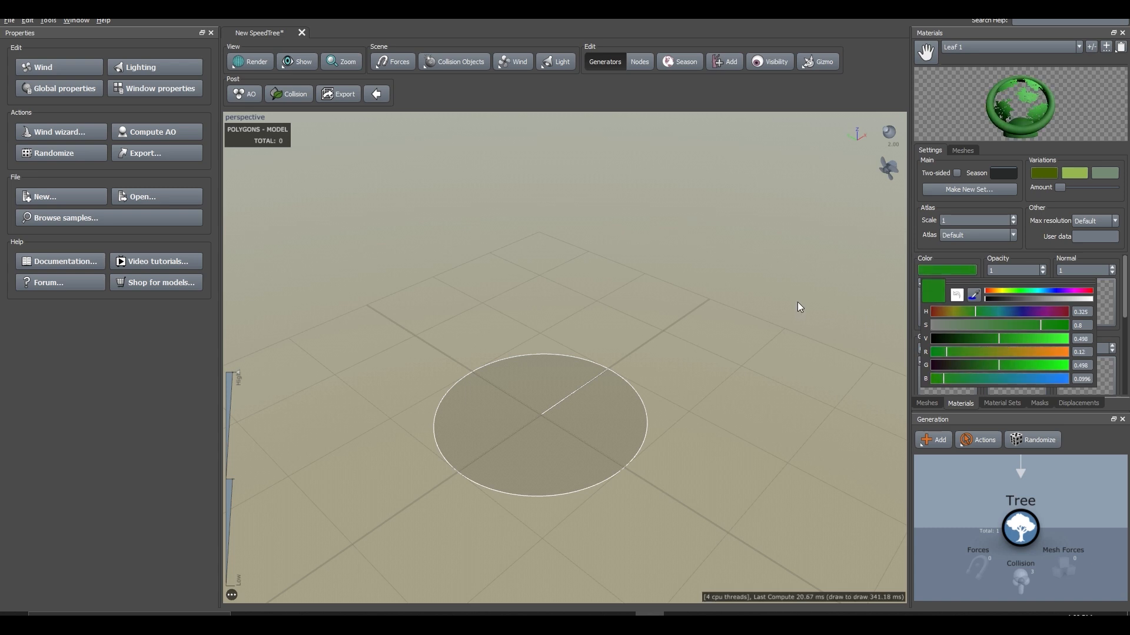
- Create a cutout mesh for the Leaf 1 material and show the opacity map in the cutout editor
{"action": "left_click_drag", "start_coordinate": [827, 311], "coordinate": [752, 308]}
{"action": "left_click", "coordinate": [963, 150]}
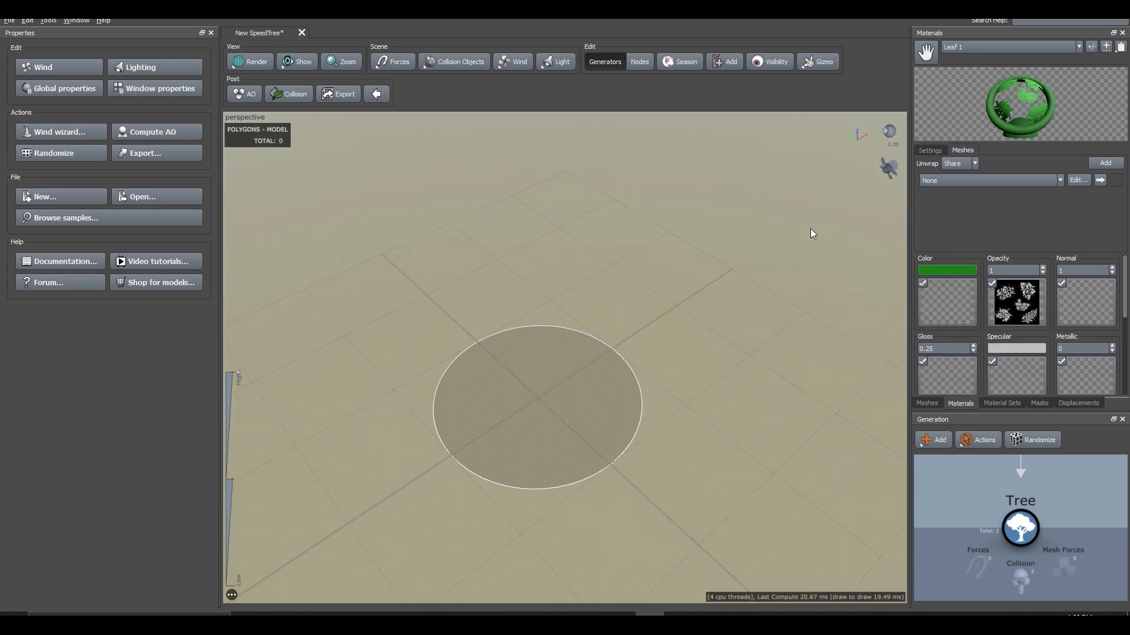
{"action": "left_click_drag", "start_coordinate": [817, 231], "coordinate": [853, 218]}
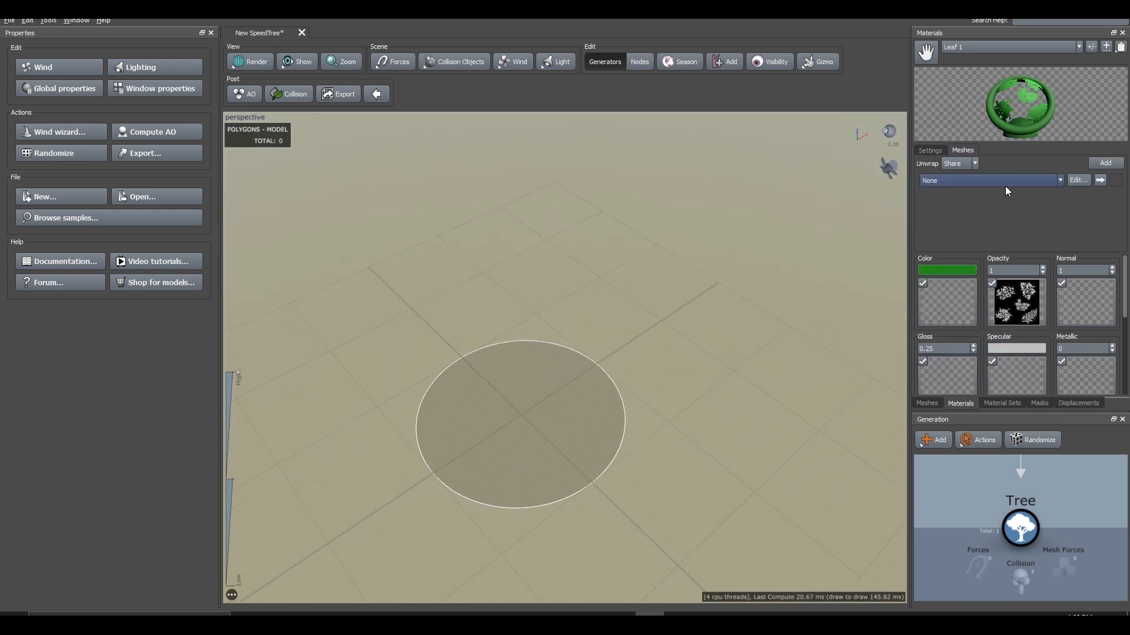
{"action": "left_click", "coordinate": [1085, 179]}
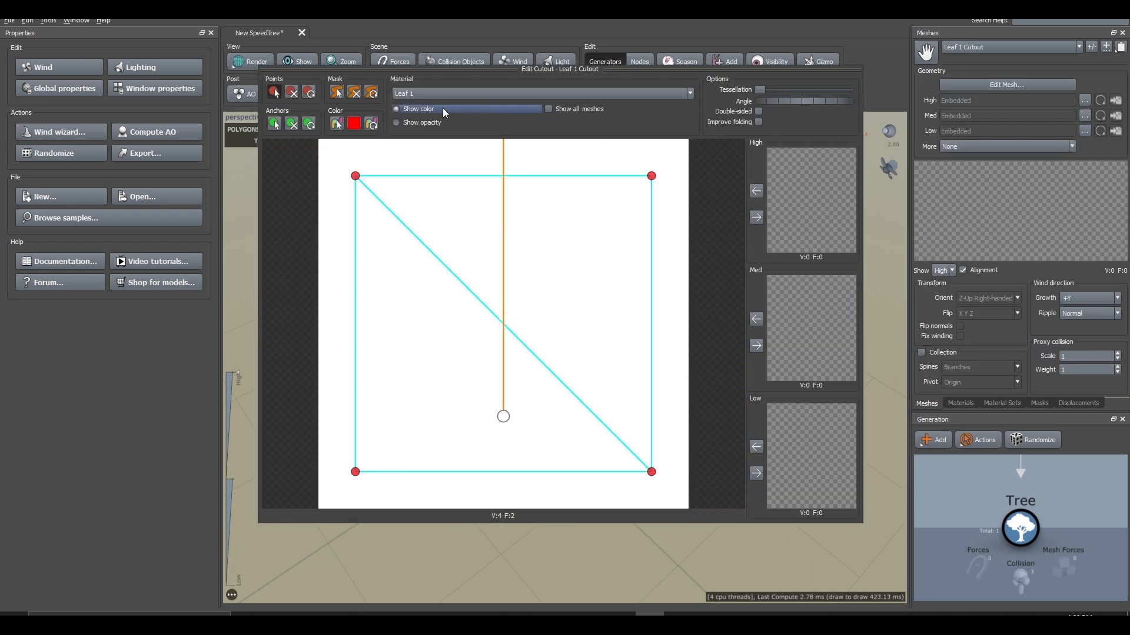
{"action": "left_click", "coordinate": [426, 121]}
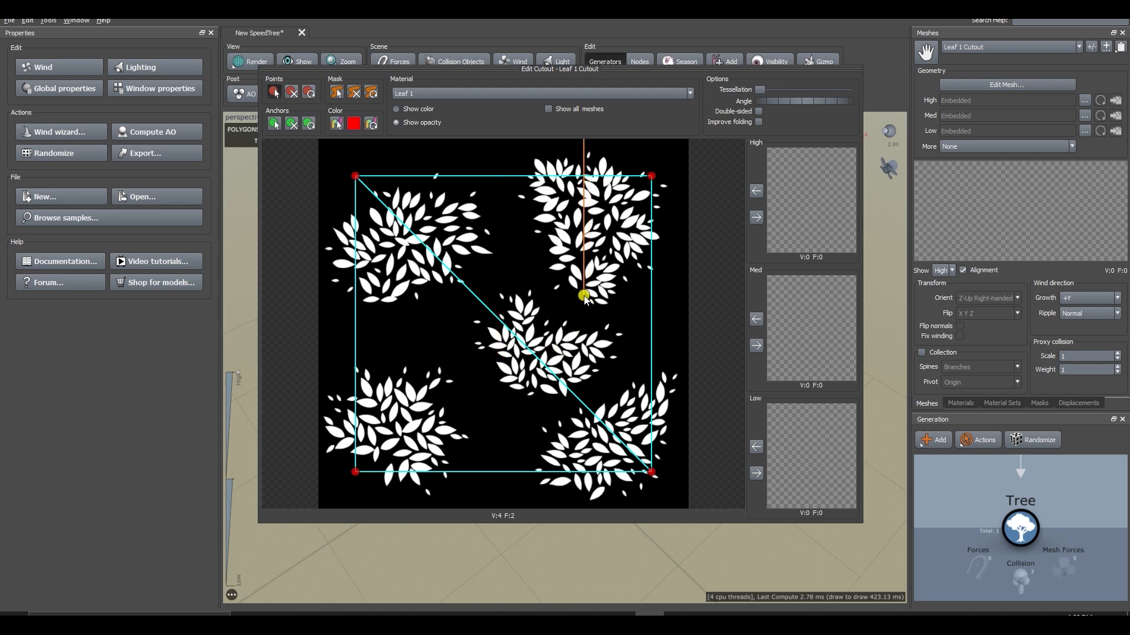
- Shape the lower and inner edges of the cutout around the upper-right leaf cluster, moving and adding outline points
{"action": "left_click_drag", "start_coordinate": [651, 471], "coordinate": [643, 313]}
{"action": "left_click", "coordinate": [462, 393]}
{"action": "left_click_drag", "start_coordinate": [518, 363], "coordinate": [588, 314]}
{"action": "left_click_drag", "start_coordinate": [353, 474], "coordinate": [552, 300]}
{"action": "left_click", "coordinate": [531, 249]}
{"action": "left_click_drag", "start_coordinate": [530, 248], "coordinate": [531, 247]}
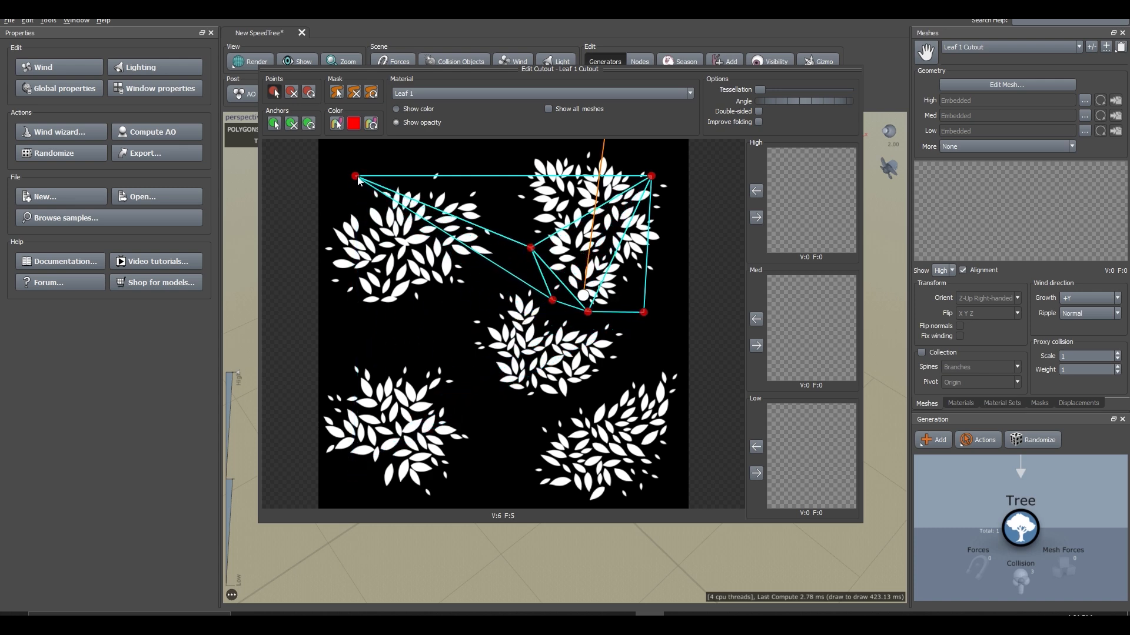
- Complete the outline around the upper-right leaf cluster and store it as the cutout's High mesh
{"action": "left_click_drag", "start_coordinate": [356, 176], "coordinate": [493, 177]}
{"action": "left_click", "coordinate": [535, 149]}
{"action": "left_click", "coordinate": [601, 145]}
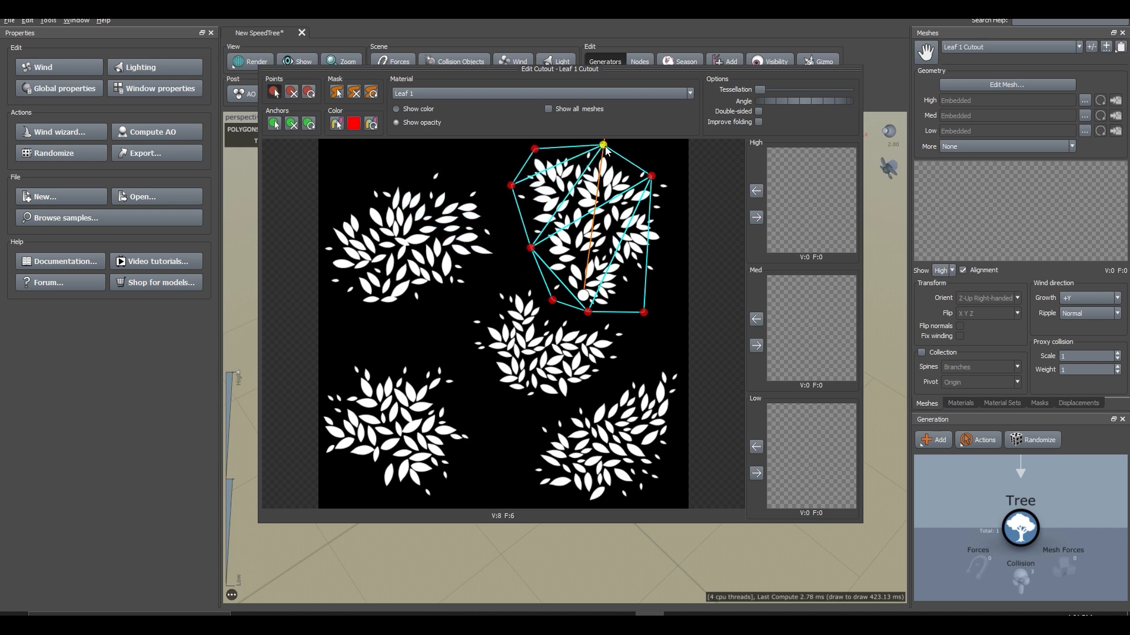
{"action": "left_click_drag", "start_coordinate": [652, 177], "coordinate": [682, 185]}
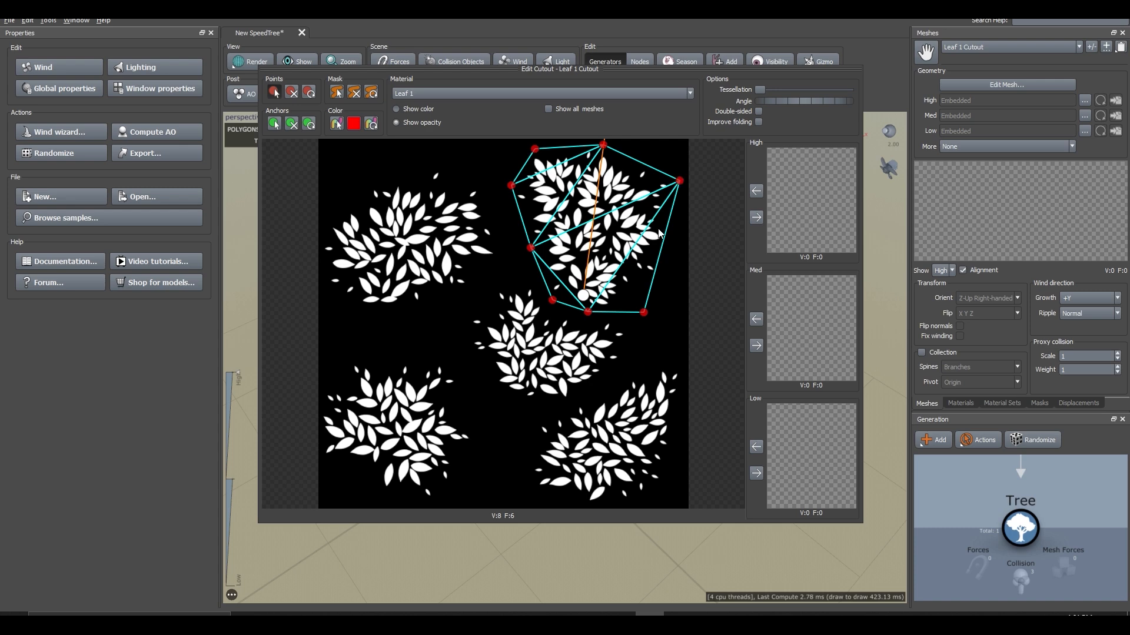
{"action": "left_click", "coordinate": [672, 251]}
{"action": "left_click", "coordinate": [762, 217]}
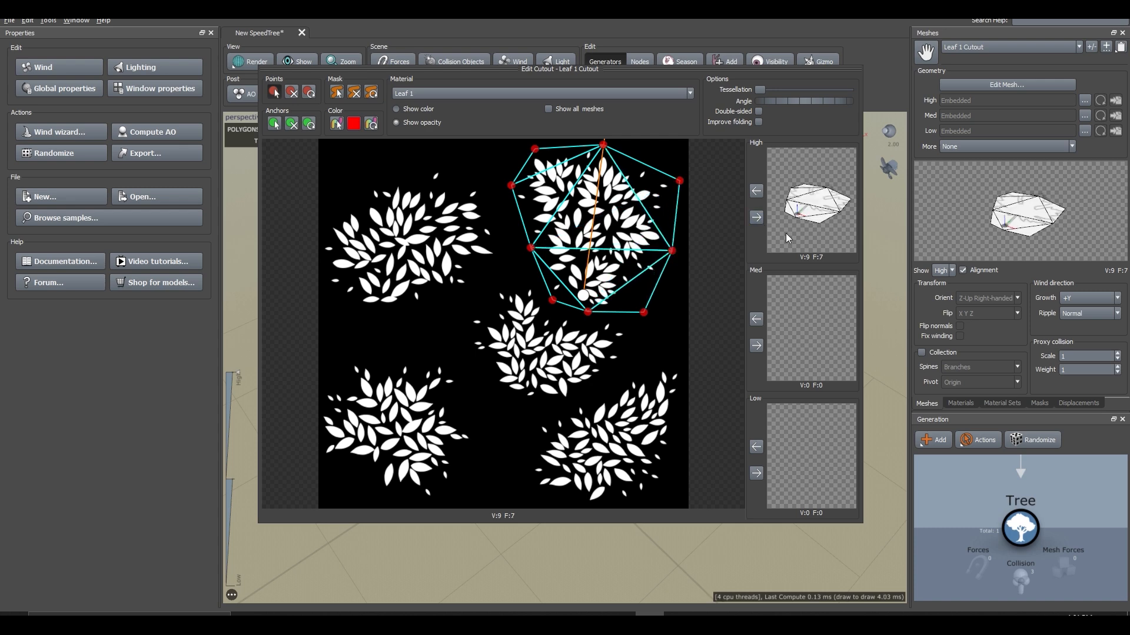
{"action": "left_click", "coordinate": [883, 256]}
- Duplicate the Leaf 1 material and create a cutout mesh for Leaf 1 Copy
{"action": "left_click", "coordinate": [960, 403]}
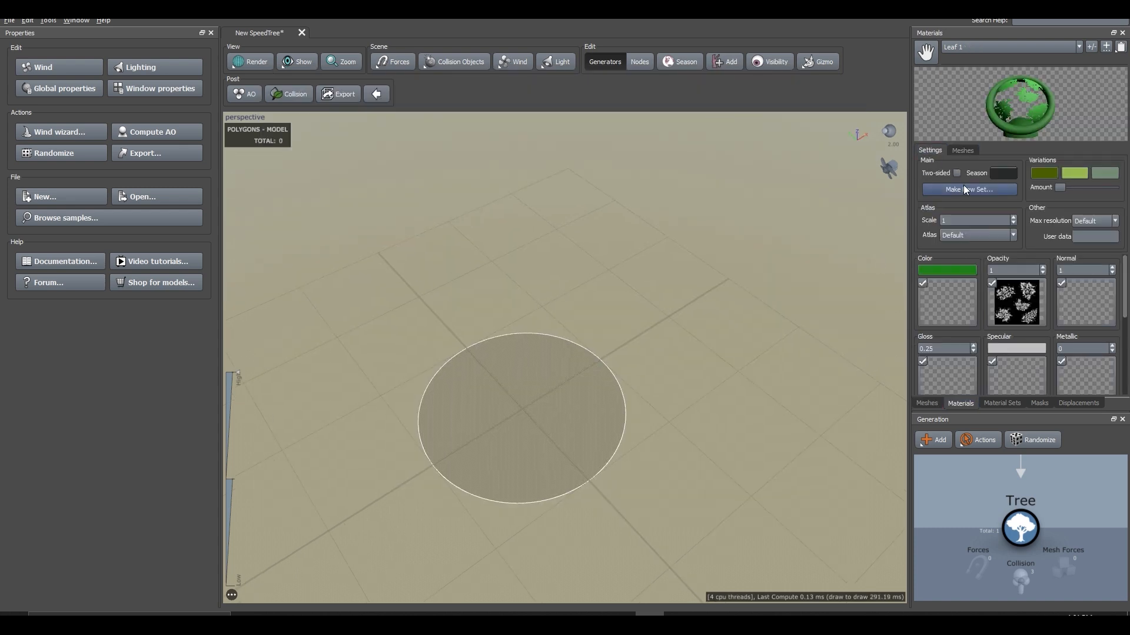
{"action": "left_click", "coordinate": [1092, 47]}
{"action": "left_click", "coordinate": [483, 220]}
{"action": "left_click", "coordinate": [447, 242]}
{"action": "left_click", "coordinate": [643, 401]}
{"action": "left_click", "coordinate": [974, 47]}
{"action": "left_click", "coordinate": [965, 60]}
{"action": "left_click", "coordinate": [962, 151]}
{"action": "left_click", "coordinate": [1112, 190]}
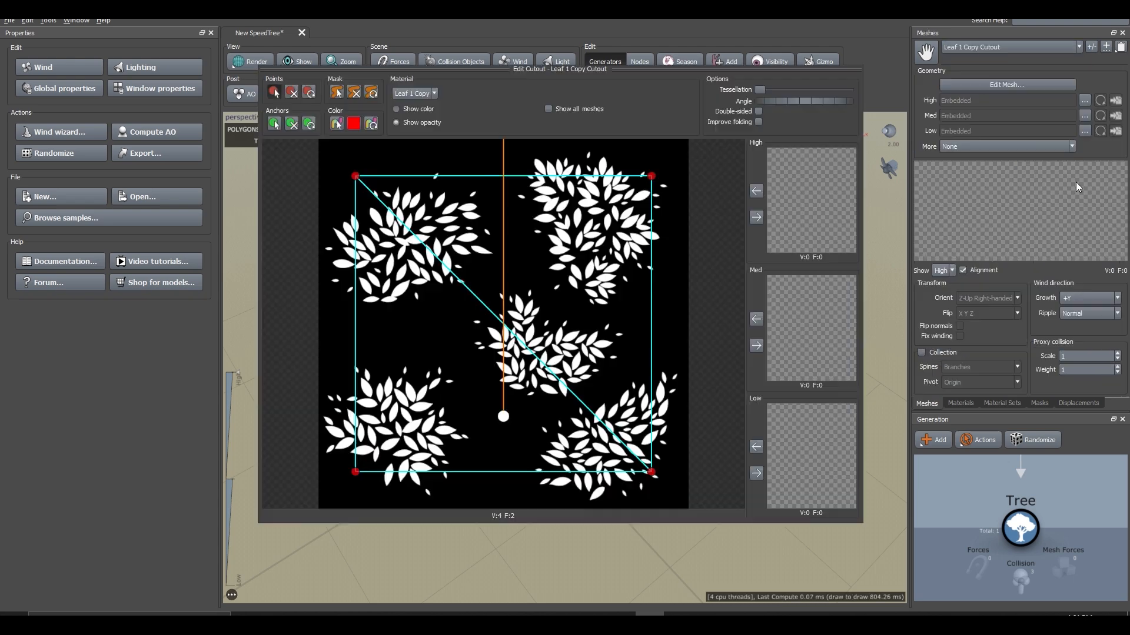
- Move the anchor and fit the Leaf 1 Copy cutout around the lower-right leaf cluster, storing it as the High mesh
{"action": "left_click_drag", "start_coordinate": [575, 486], "coordinate": [623, 438]}
{"action": "left_click_drag", "start_coordinate": [651, 472], "coordinate": [653, 506]}
{"action": "left_click_drag", "start_coordinate": [355, 472], "coordinate": [570, 507]}
{"action": "left_click", "coordinate": [532, 491]}
{"action": "left_click", "coordinate": [528, 446]}
{"action": "left_click_drag", "start_coordinate": [356, 175], "coordinate": [533, 422]}
{"action": "left_click_drag", "start_coordinate": [651, 175], "coordinate": [688, 366]}
{"action": "left_click", "coordinate": [627, 378]}
{"action": "left_click", "coordinate": [756, 218]}
- Duplicate the Leaf 1 Copy material and create a cutout mesh for Leaf 1 Copy Copy
{"action": "left_click", "coordinate": [961, 403]}
{"action": "left_click", "coordinate": [1091, 47]}
{"action": "left_click", "coordinate": [497, 232]}
{"action": "left_click", "coordinate": [448, 241]}
{"action": "left_click", "coordinate": [643, 401]}
{"action": "left_click", "coordinate": [977, 47]}
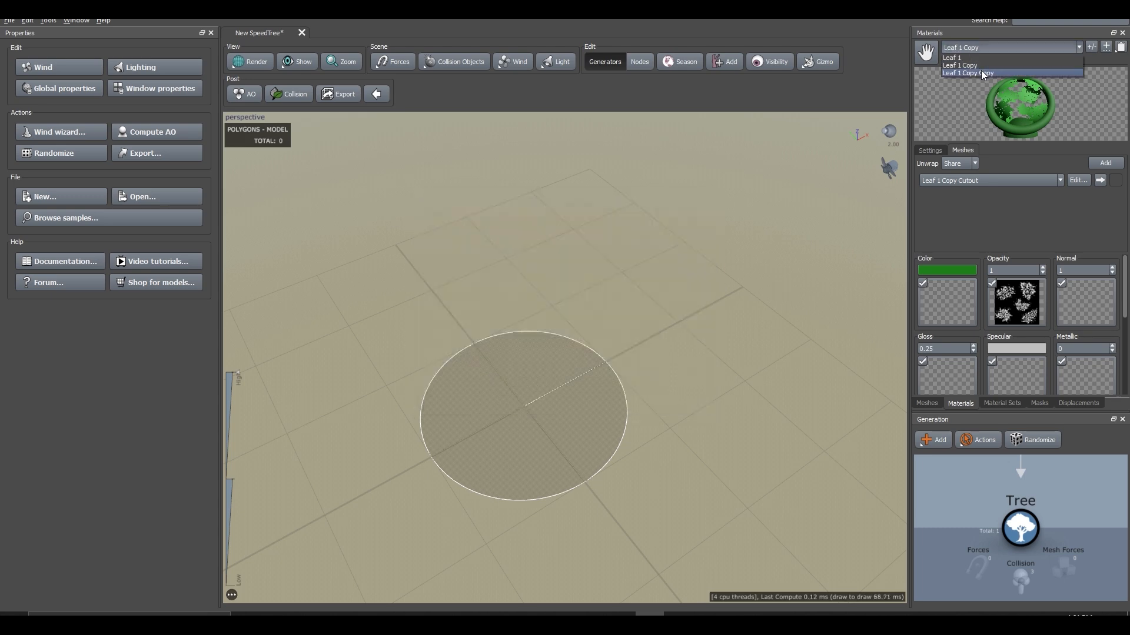
{"action": "left_click", "coordinate": [981, 73]}
- Move the anchor and fit the Leaf 1 Copy Copy cutout around the upper-left leaf cluster, storing it as the High mesh
{"action": "left_click_drag", "start_coordinate": [503, 416], "coordinate": [379, 291]}
{"action": "left_click_drag", "start_coordinate": [809, 101], "coordinate": [842, 116]}
{"action": "left_click_drag", "start_coordinate": [651, 472], "coordinate": [468, 287]}
{"action": "left_click", "coordinate": [505, 255]}
{"action": "left_click_drag", "start_coordinate": [651, 175], "coordinate": [430, 160]}
{"action": "left_click_drag", "start_coordinate": [356, 472], "coordinate": [399, 313]}
{"action": "left_click", "coordinate": [339, 307]}
{"action": "left_click", "coordinate": [320, 247]}
{"action": "left_click", "coordinate": [756, 218]}
- Create a new material set named Leafs set
{"action": "left_click", "coordinate": [1002, 403]}
{"action": "left_click", "coordinate": [76, 21]}
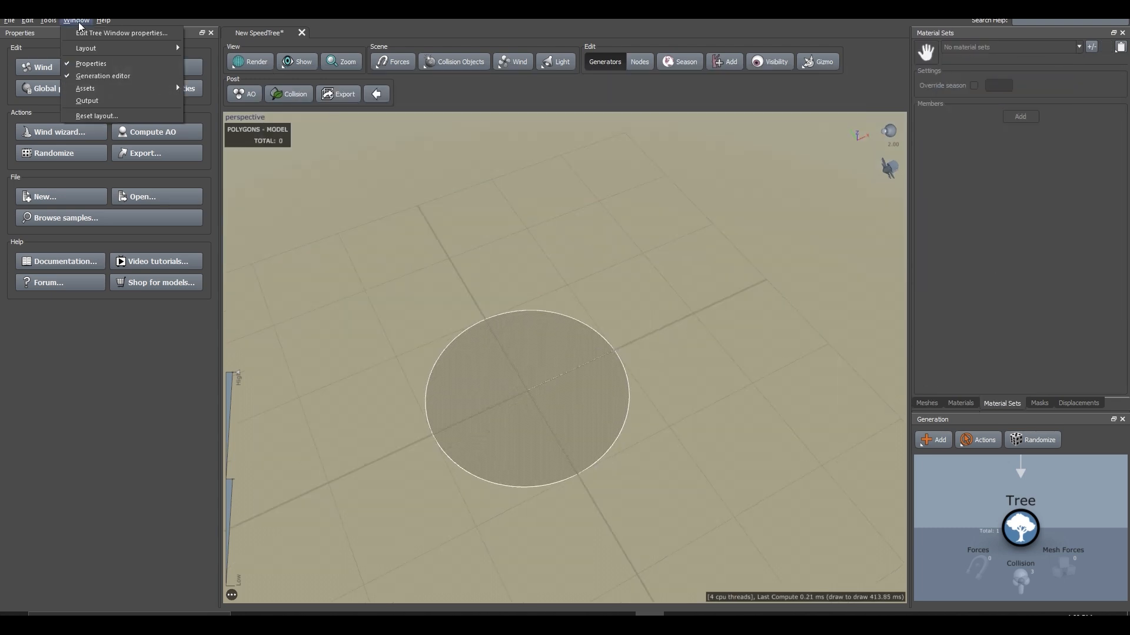
{"action": "mouse_move", "coordinate": [120, 88]}
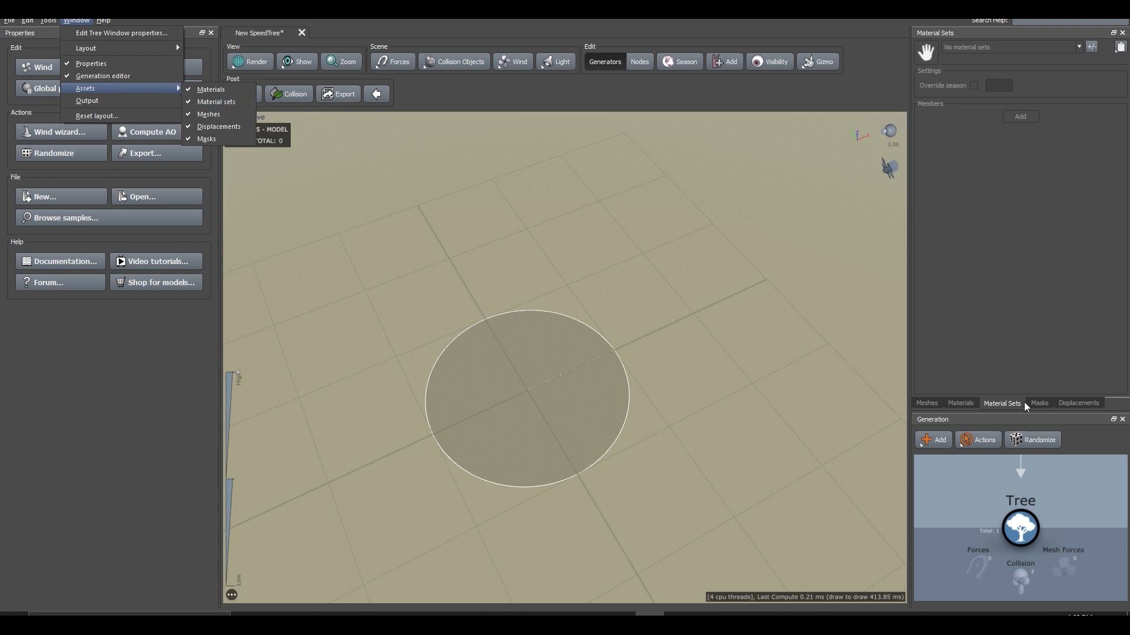
{"action": "left_click", "coordinate": [1003, 404]}
{"action": "left_click", "coordinate": [1090, 51]}
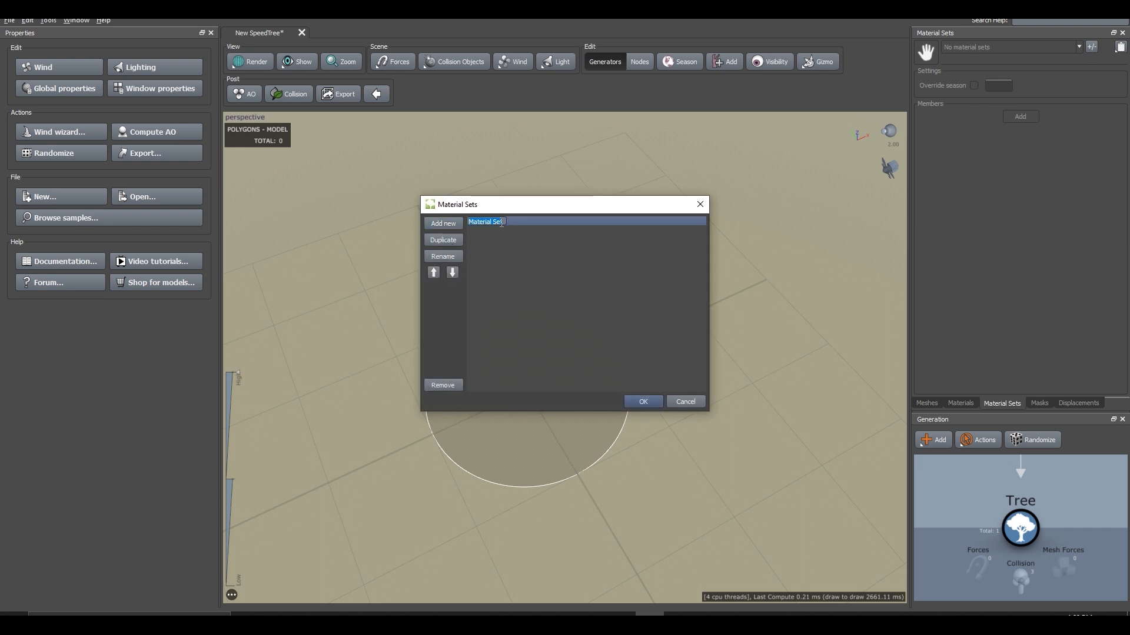
{"action": "left_click", "coordinate": [501, 223]}
{"action": "type", "text": "Leafs set"}
{"action": "key", "text": "Return"}
{"action": "left_click", "coordinate": [641, 402]}
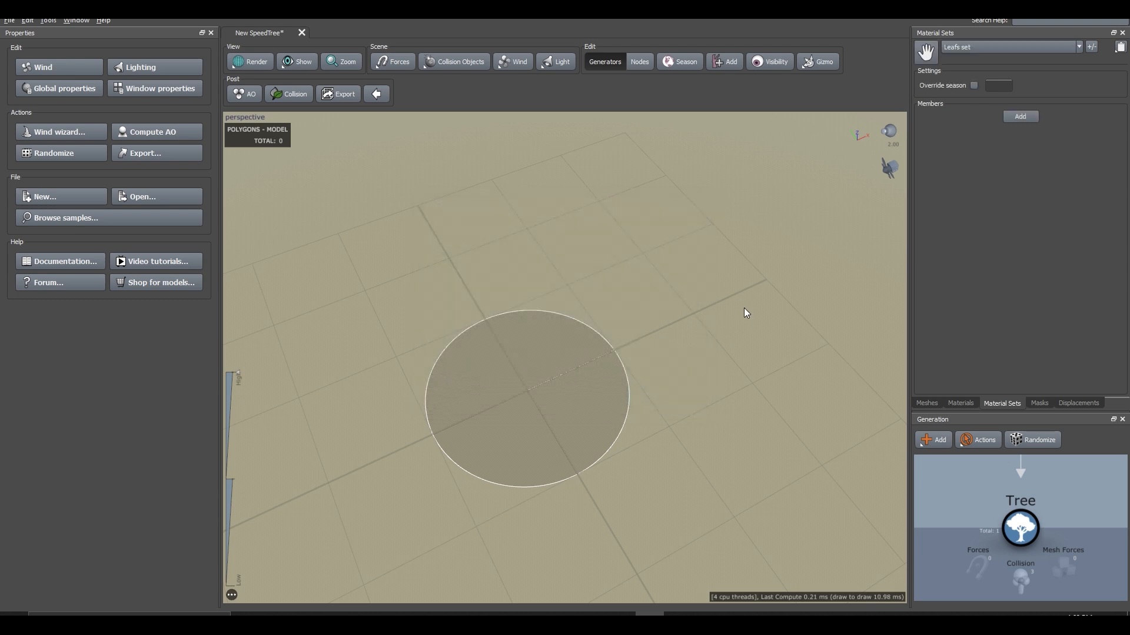
- Add three members to Leafs set and assign them Leaf 1, Leaf 1 Copy and Leaf 1 Copy Copy
{"action": "left_click", "coordinate": [1026, 115]}
{"action": "left_click", "coordinate": [1026, 116]}
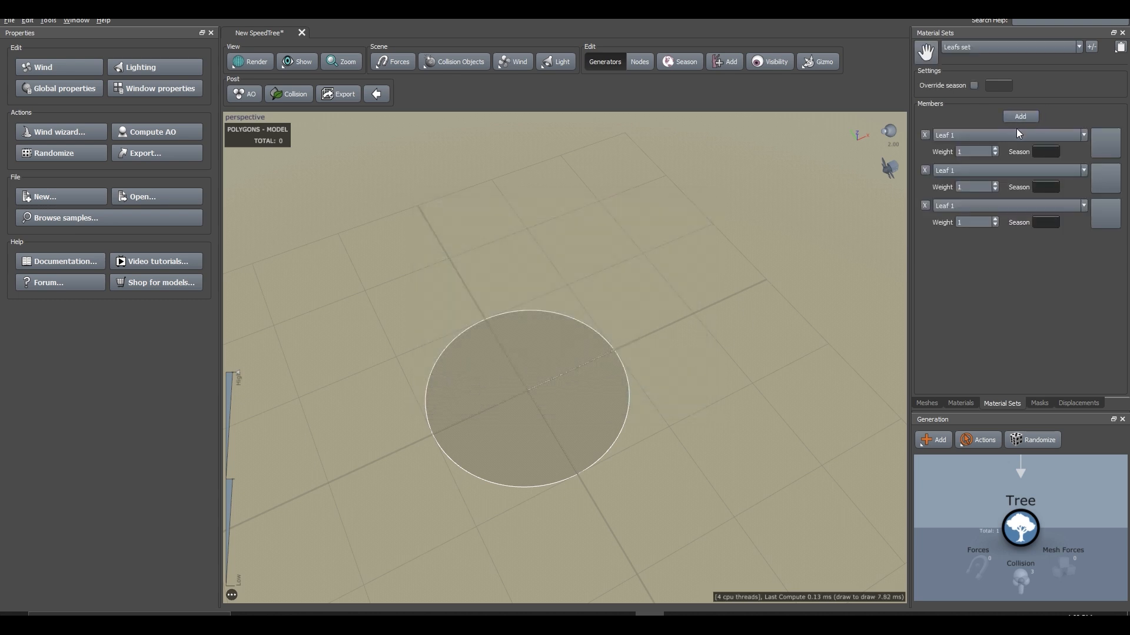
{"action": "left_click", "coordinate": [989, 171]}
{"action": "left_click", "coordinate": [980, 189]}
{"action": "left_click", "coordinate": [1005, 205]}
{"action": "left_click", "coordinate": [984, 231]}
{"action": "left_click_drag", "start_coordinate": [835, 282], "coordinate": [744, 281]}
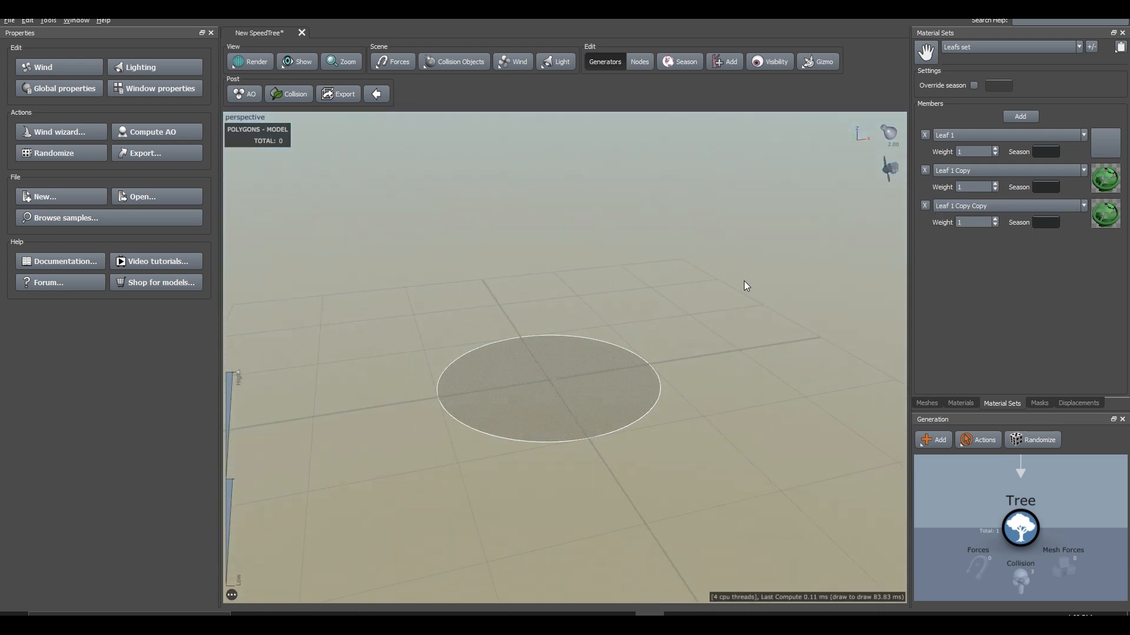
- Add a Trunk generator to the tree and adjust the trunk's spine length
{"action": "right_click", "coordinate": [1031, 533]}
{"action": "mouse_move", "coordinate": [1021, 252]}
{"action": "left_click", "coordinate": [909, 270]}
{"action": "left_click_drag", "start_coordinate": [703, 318], "coordinate": [661, 315]}
{"action": "scroll", "coordinate": [566, 328], "scroll_direction": "down", "scroll_amount": 1}
{"action": "left_click", "coordinate": [102, 56]}
{"action": "left_click", "coordinate": [57, 55]}
{"action": "left_click_drag", "start_coordinate": [73, 147], "coordinate": [64, 147]}
{"action": "scroll", "coordinate": [678, 353], "scroll_direction": "up", "scroll_amount": 4}
{"action": "left_click_drag", "start_coordinate": [678, 353], "coordinate": [656, 359]}
- Add a Little Branches generator to the trunk
{"action": "left_click", "coordinate": [1037, 503]}
{"action": "right_click", "coordinate": [1074, 527]}
{"action": "left_click", "coordinate": [918, 315]}
{"action": "left_click_drag", "start_coordinate": [580, 322], "coordinate": [576, 319]}
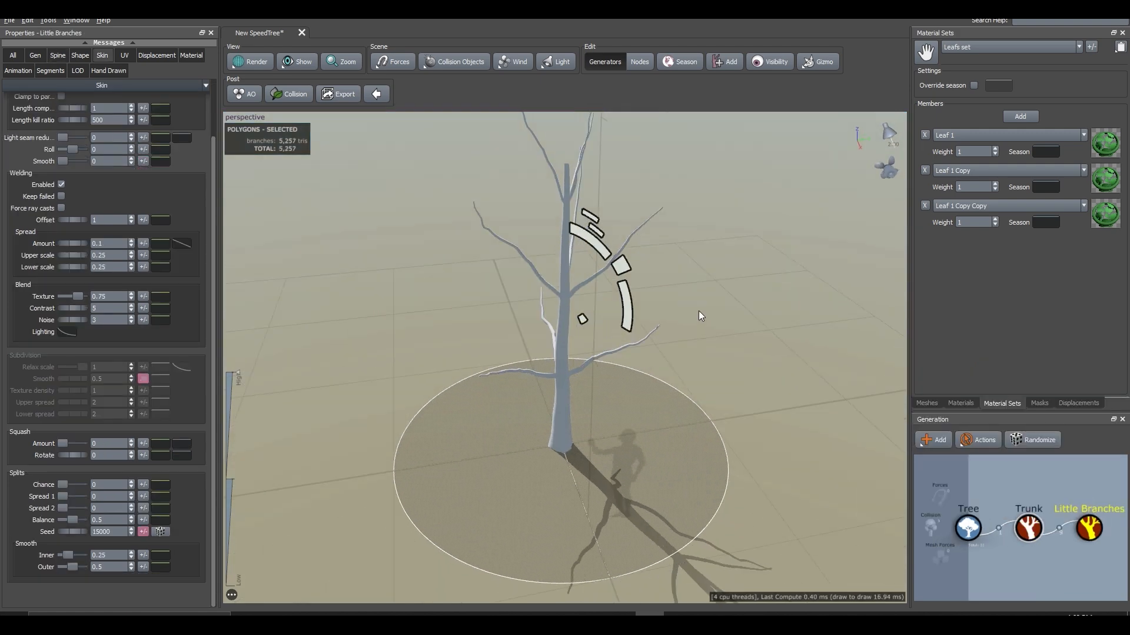
{"action": "left_click_drag", "start_coordinate": [690, 315], "coordinate": [765, 288]}
{"action": "left_click_drag", "start_coordinate": [599, 213], "coordinate": [592, 194]}
{"action": "left_click_drag", "start_coordinate": [677, 212], "coordinate": [639, 232]}
- Switch the Little Branches generation mode to Classic and set its frequency to 8
{"action": "left_click", "coordinate": [35, 55]}
{"action": "left_click", "coordinate": [87, 101]}
{"action": "left_click", "coordinate": [86, 110]}
{"action": "left_click_drag", "start_coordinate": [329, 204], "coordinate": [265, 218]}
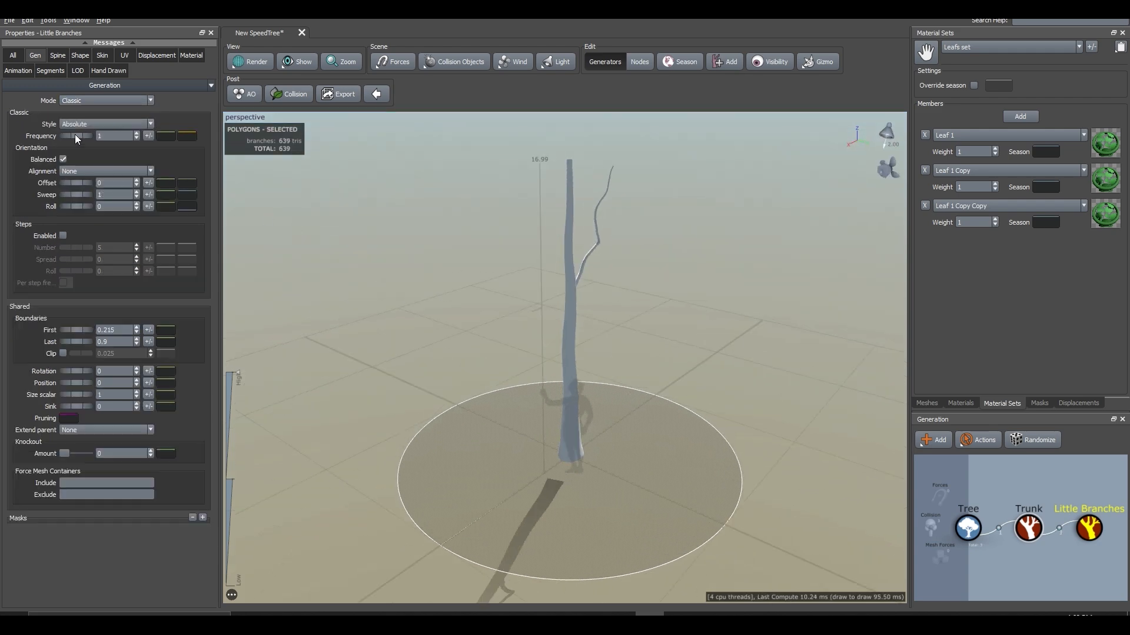
{"action": "left_click_drag", "start_coordinate": [421, 318], "coordinate": [638, 377]}
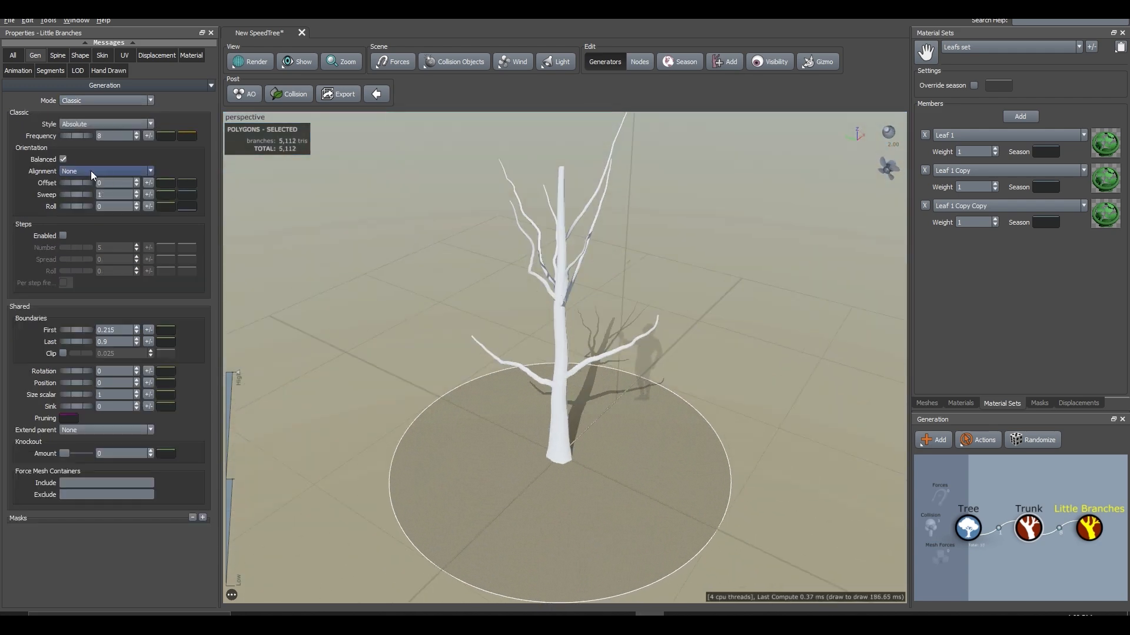
- Adjust the Little Branches' length and reshape the parent curve of the length as a percentage of parent
{"action": "left_click_drag", "start_coordinate": [388, 324], "coordinate": [576, 278]}
{"action": "mouse_move", "coordinate": [517, 232]}
{"action": "left_mouse_down"}
{"action": "mouse_move", "coordinate": [526, 246]}
{"action": "mouse_move", "coordinate": [511, 238]}
{"action": "left_mouse_up"}
{"action": "left_click", "coordinate": [160, 162]}
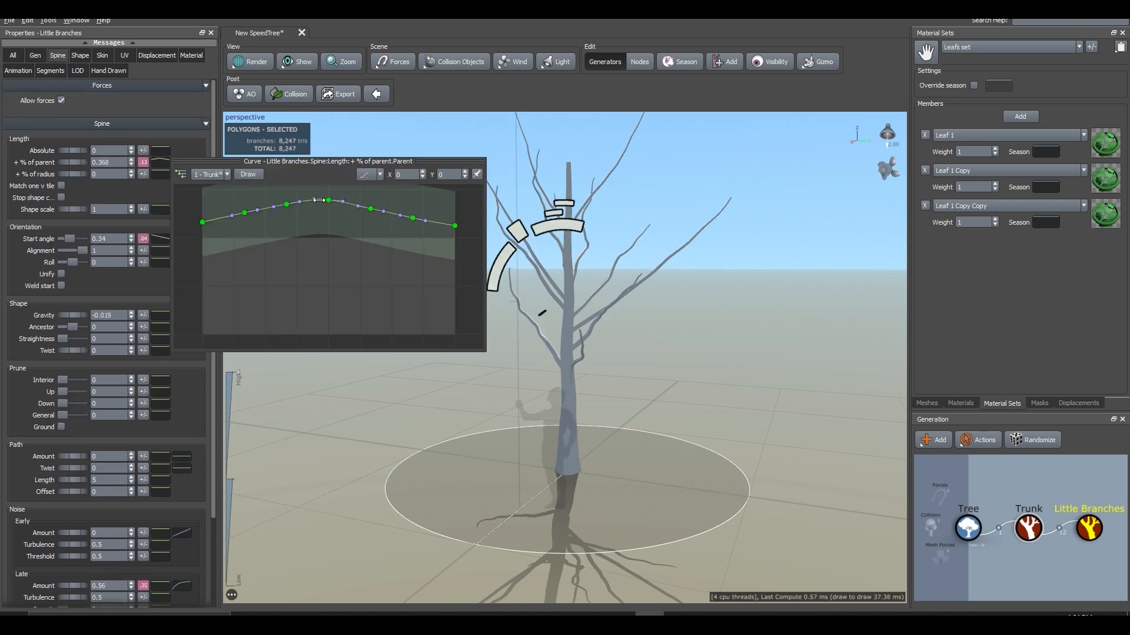
{"action": "left_click", "coordinate": [388, 195]}
{"action": "left_click", "coordinate": [454, 219]}
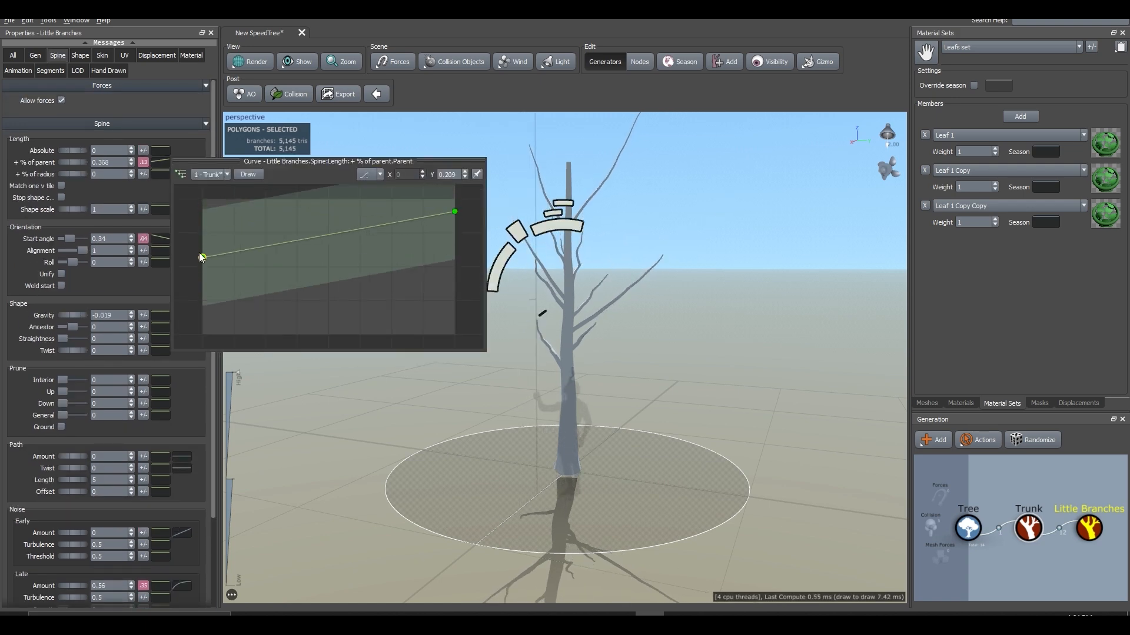
{"action": "left_click_drag", "start_coordinate": [296, 205], "coordinate": [296, 210]}
- Set the Little Branches' absolute length to 1.8
{"action": "left_click_drag", "start_coordinate": [69, 152], "coordinate": [70, 152]}
{"action": "left_click_drag", "start_coordinate": [165, 168], "coordinate": [172, 169]}
{"action": "left_click_drag", "start_coordinate": [470, 265], "coordinate": [594, 318]}
{"action": "left_click", "coordinate": [669, 318]}
- Add a Leaf Mesh generator to Little Branches and assign Leafs set as its material
{"action": "right_click", "coordinate": [1089, 522]}
{"action": "mouse_move", "coordinate": [1013, 252]}
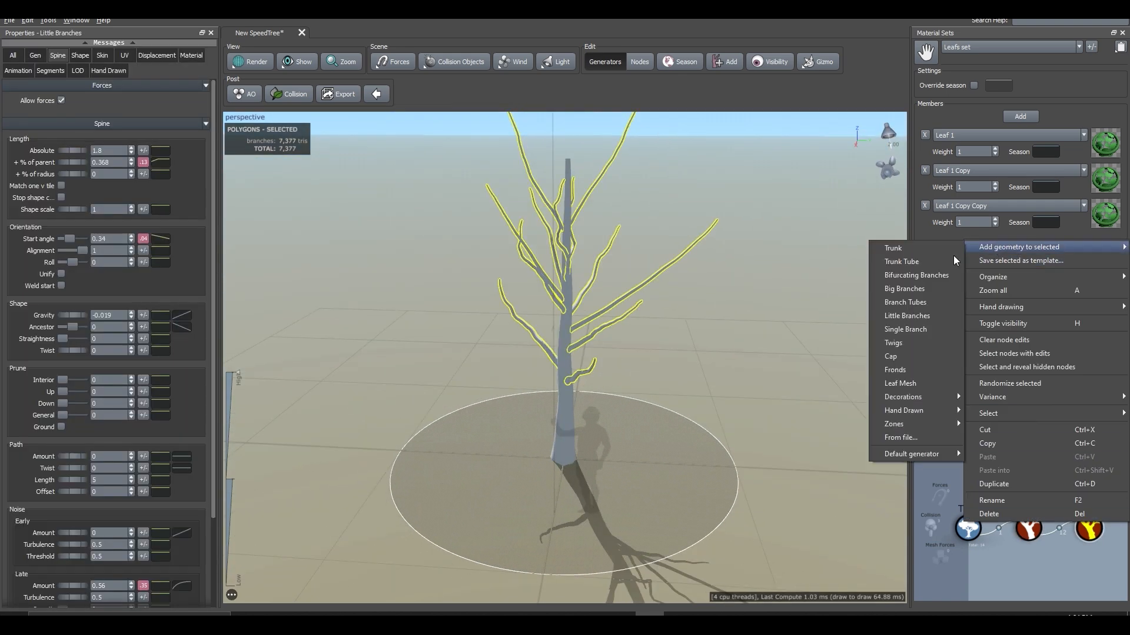
{"action": "left_click", "coordinate": [900, 383]}
{"action": "left_click", "coordinate": [145, 54]}
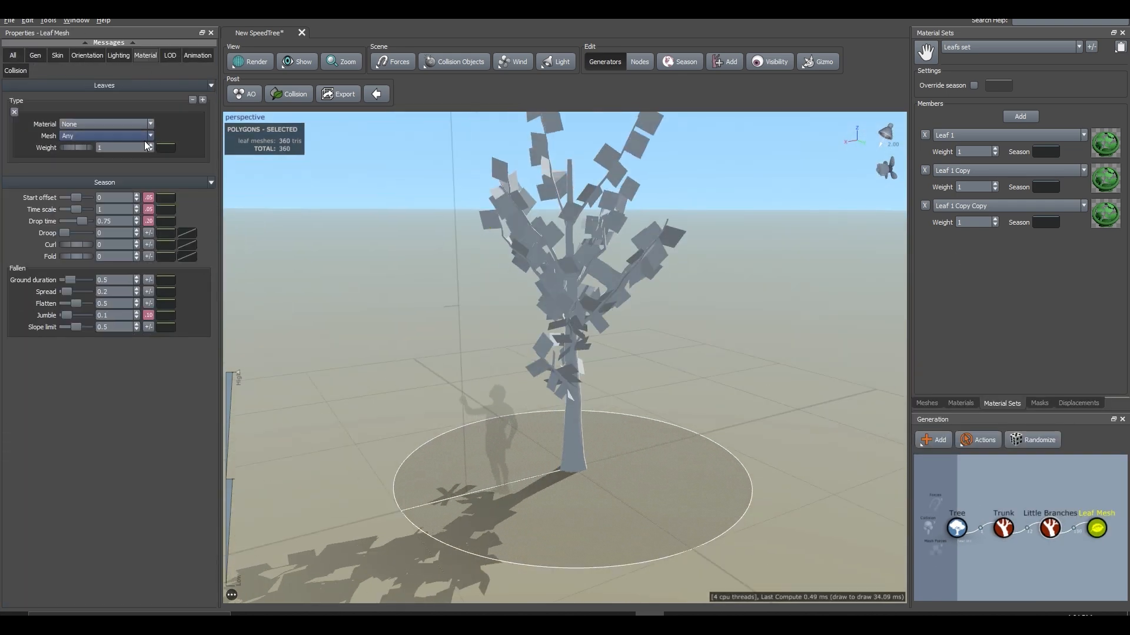
{"action": "left_click", "coordinate": [108, 164]}
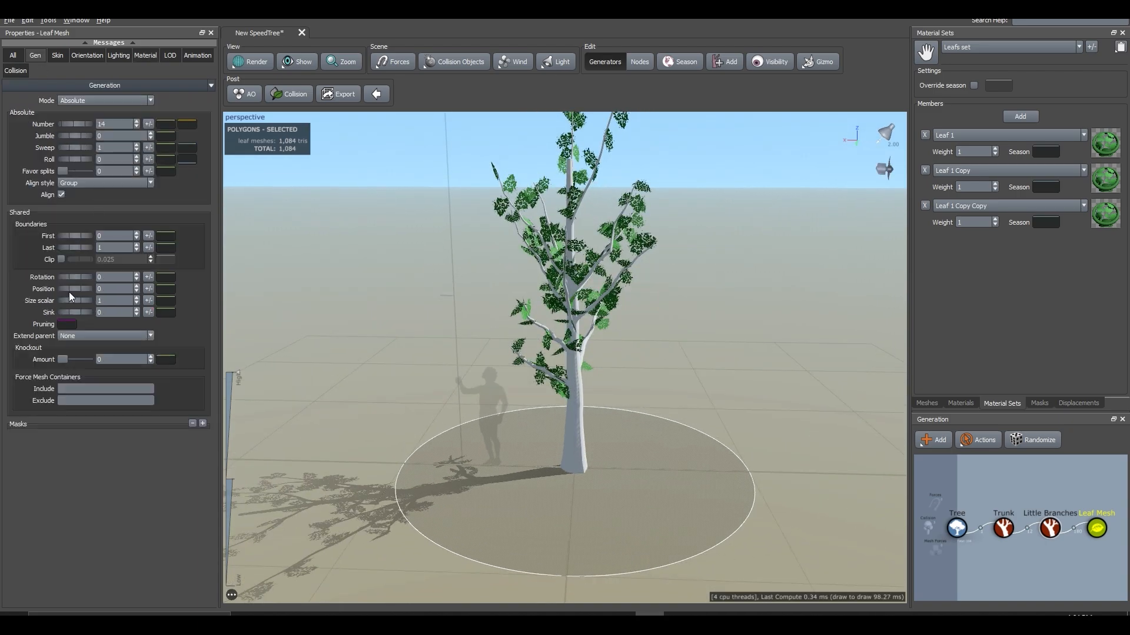
- Set the leaf mesh's size scalar to 3.12, fold to 0.2 and number to 21, and increase its curl
{"action": "left_click_drag", "start_coordinate": [70, 301], "coordinate": [192, 311]}
{"action": "left_click_drag", "start_coordinate": [588, 323], "coordinate": [412, 276]}
{"action": "left_click", "coordinate": [87, 55]}
{"action": "left_click_drag", "start_coordinate": [353, 182], "coordinate": [556, 288]}
{"action": "scroll", "coordinate": [589, 300], "scroll_direction": "up", "scroll_amount": 5}
{"action": "mouse_move", "coordinate": [76, 326]}
{"action": "left_mouse_down"}
{"action": "mouse_move", "coordinate": [104, 337]}
{"action": "mouse_move", "coordinate": [94, 335]}
{"action": "left_mouse_up"}
{"action": "left_click", "coordinate": [375, 90]}
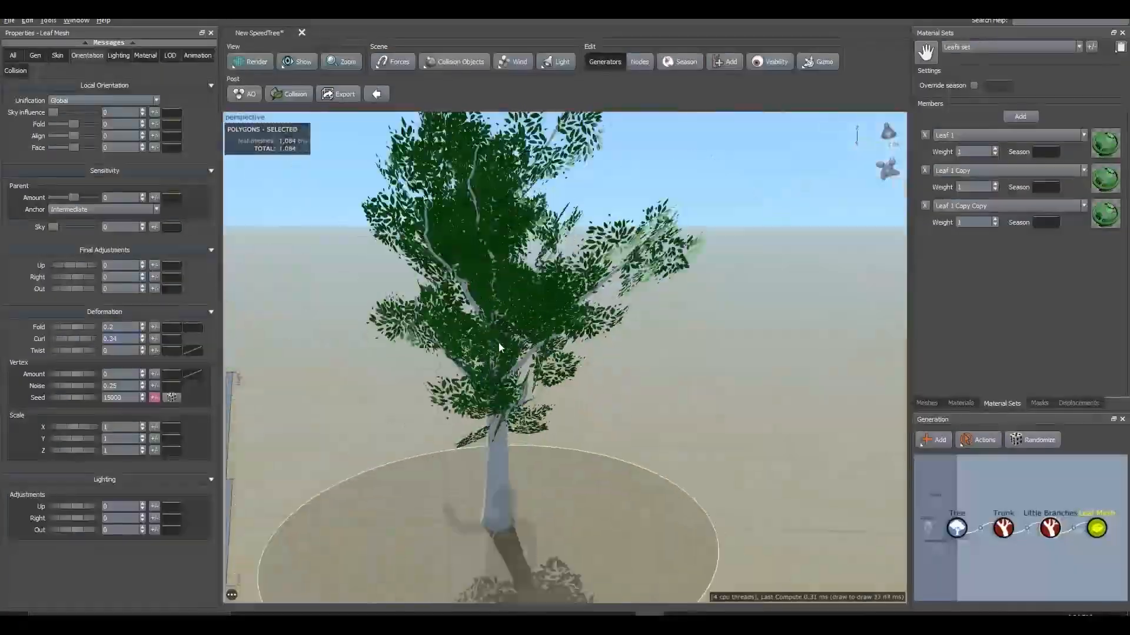
{"action": "left_click", "coordinate": [35, 56]}
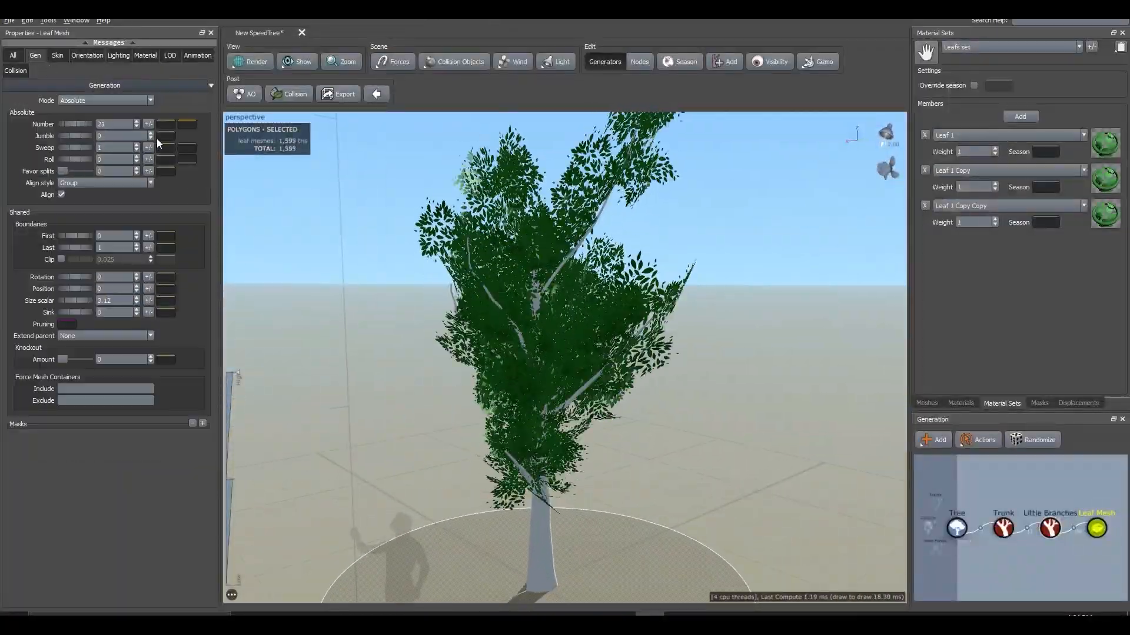
- Switch to node editing and shorten the long branch protruding from the crown
{"action": "left_click", "coordinate": [639, 62]}
{"action": "left_click", "coordinate": [583, 293]}
{"action": "left_click", "coordinate": [585, 291]}
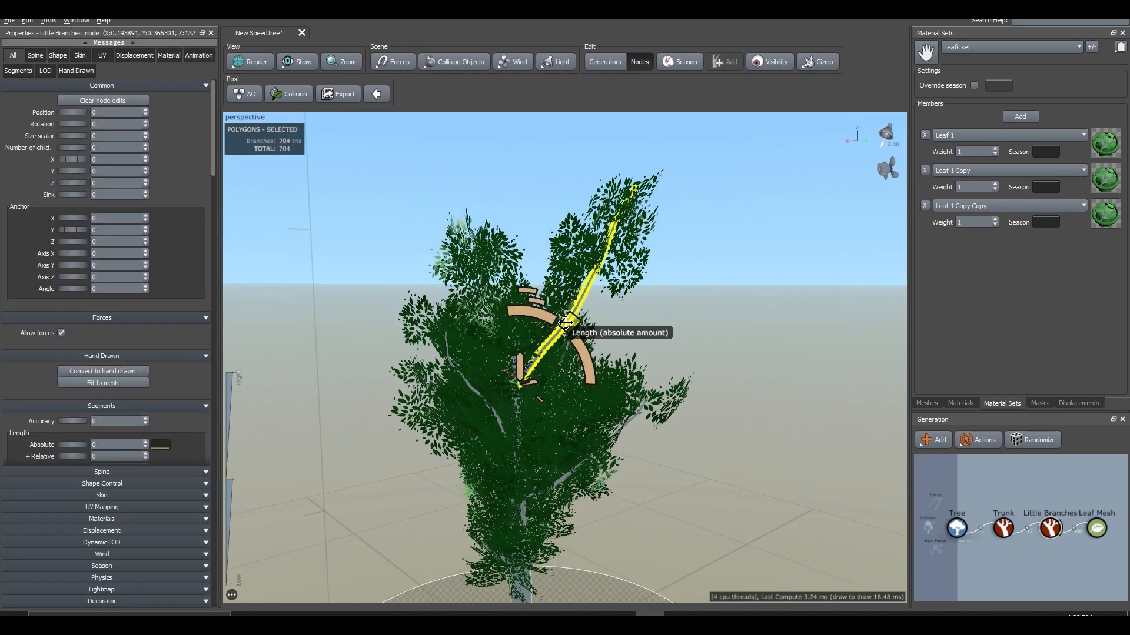
{"action": "left_click_drag", "start_coordinate": [559, 321], "coordinate": [532, 358]}
{"action": "left_click_drag", "start_coordinate": [706, 313], "coordinate": [504, 321]}
{"action": "left_click_drag", "start_coordinate": [593, 342], "coordinate": [621, 363]}
{"action": "scroll", "coordinate": [676, 318], "scroll_direction": "down", "scroll_amount": 3}
{"action": "mouse_move", "coordinate": [735, 309]}
{"action": "left_mouse_down"}
{"action": "mouse_move", "coordinate": [555, 306]}
{"action": "mouse_move", "coordinate": [734, 294]}
{"action": "left_mouse_up"}
- Return to generator editing, set the leaf mesh's number to 24 and raise its Last boundary to 32.15
{"action": "left_click", "coordinate": [616, 64]}
{"action": "left_click", "coordinate": [622, 259]}
{"action": "left_click_drag", "start_coordinate": [632, 261], "coordinate": [569, 217]}
{"action": "scroll", "coordinate": [570, 217], "scroll_direction": "up", "scroll_amount": 2}
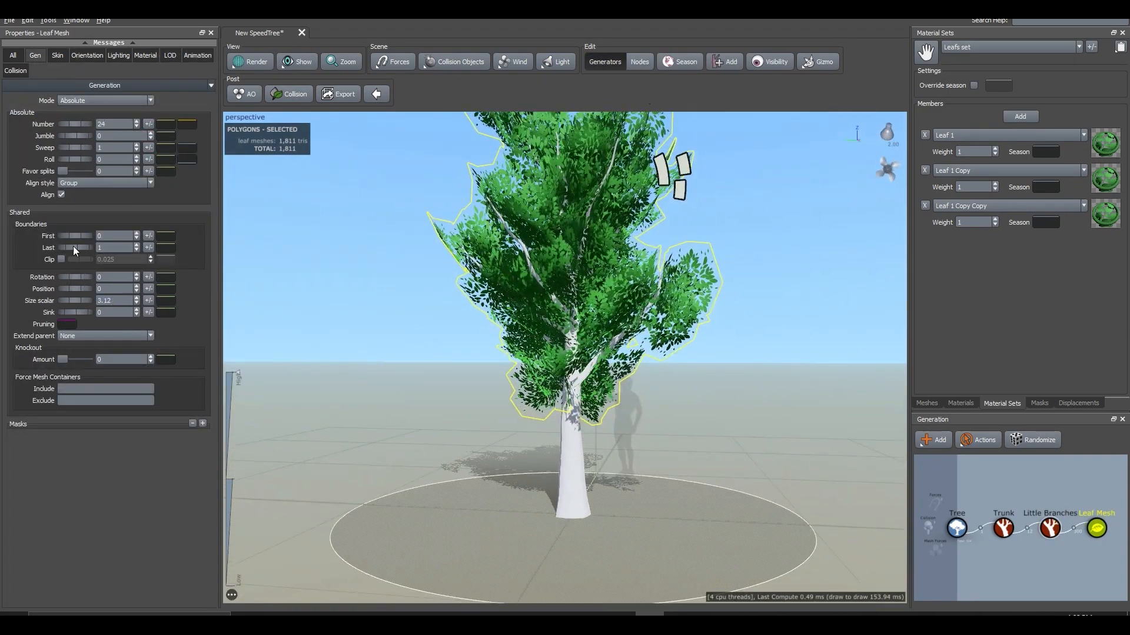
{"action": "left_click_drag", "start_coordinate": [87, 248], "coordinate": [171, 257]}
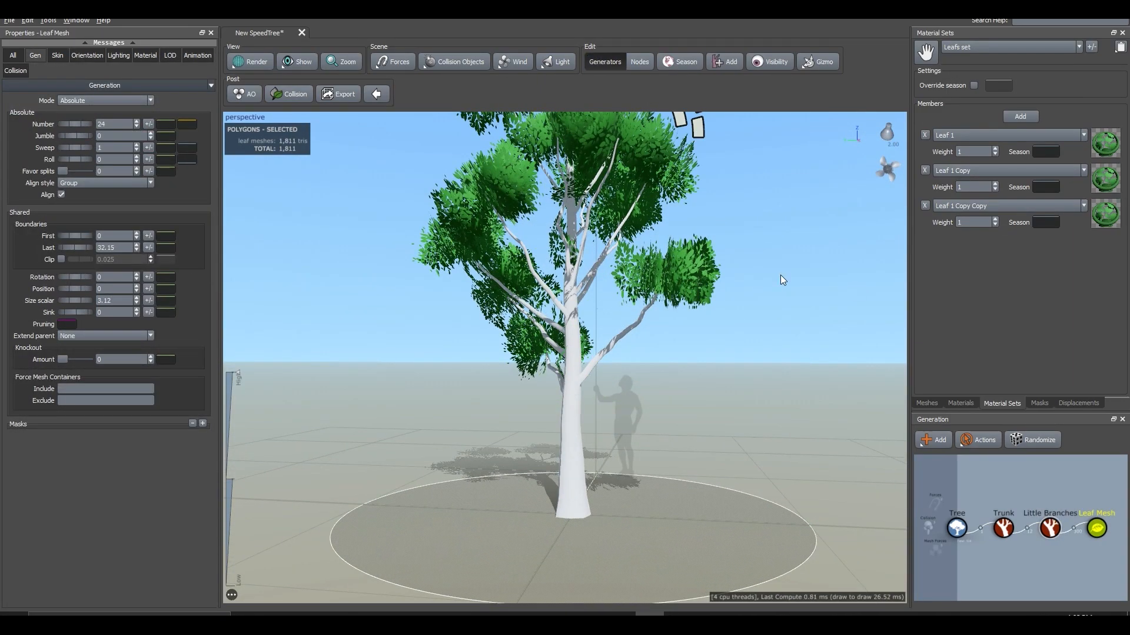
{"action": "left_click_drag", "start_coordinate": [857, 292], "coordinate": [807, 315]}
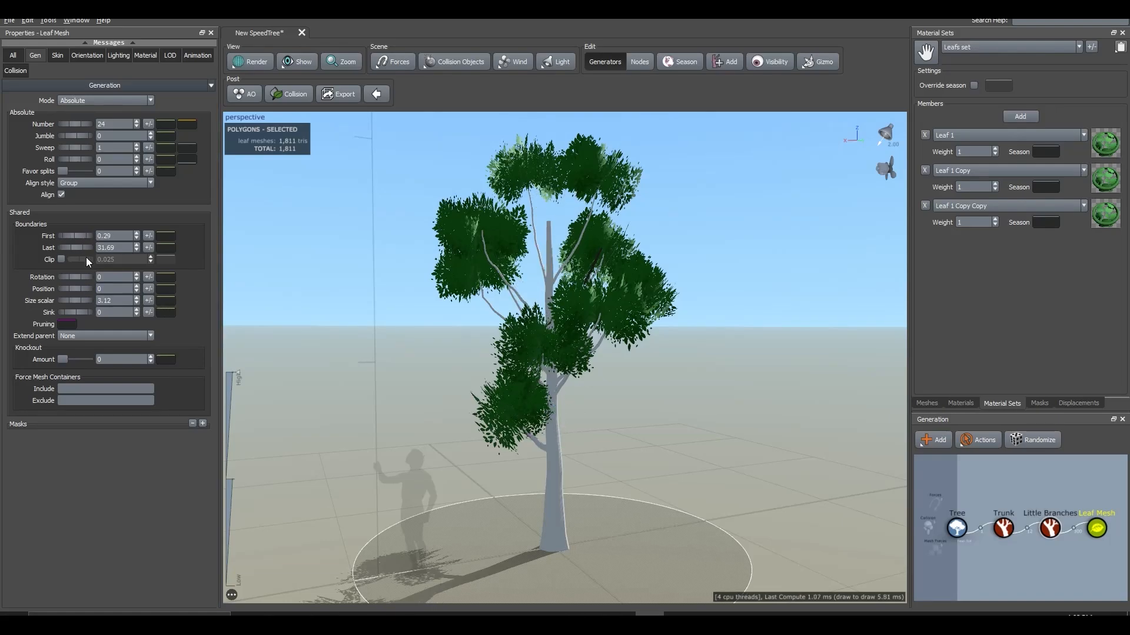
- Set the leaf mesh's First boundary to 0.3, reset Last to 0 and readjust it upwards
{"action": "double_click", "coordinate": [125, 249]}
{"action": "type", "text": "0"}
{"action": "key", "text": "Return"}
{"action": "left_click_drag", "start_coordinate": [376, 277], "coordinate": [321, 281]}
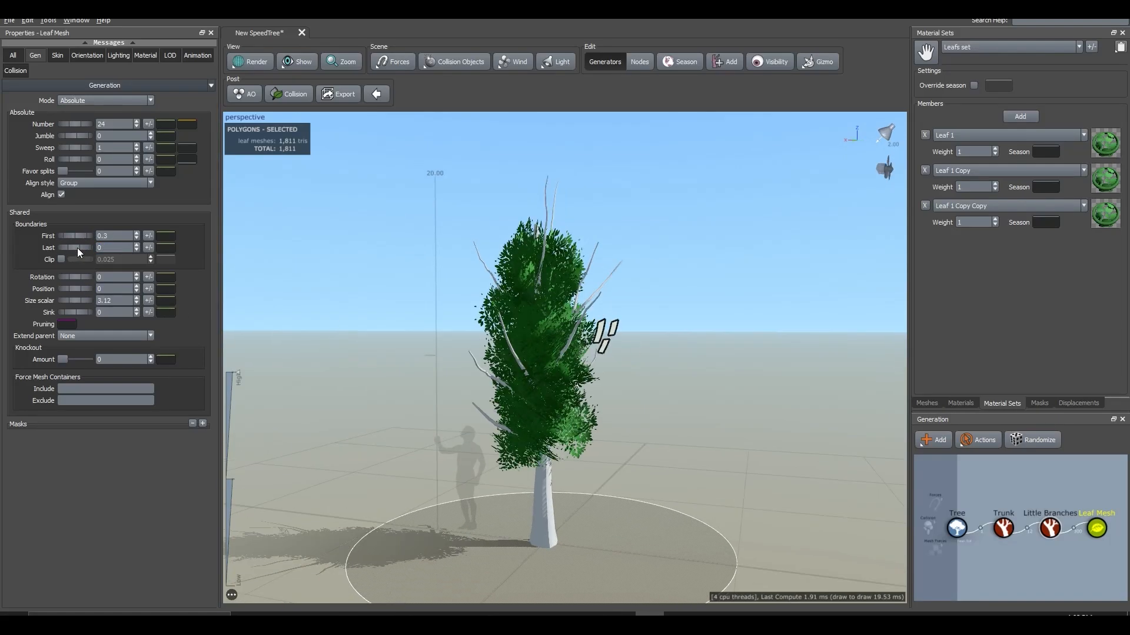
{"action": "left_click_drag", "start_coordinate": [76, 248], "coordinate": [140, 250]}
{"action": "left_click_drag", "start_coordinate": [619, 385], "coordinate": [563, 149]}
{"action": "left_click_drag", "start_coordinate": [595, 267], "coordinate": [759, 265]}
- Select the Little Branches generator and increase its absolute length
{"action": "left_click", "coordinate": [574, 250]}
{"action": "left_click", "coordinate": [588, 276]}
{"action": "left_click", "coordinate": [575, 263]}
{"action": "left_click", "coordinate": [620, 62]}
{"action": "left_click", "coordinate": [1050, 528]}
{"action": "left_click_drag", "start_coordinate": [75, 150], "coordinate": [100, 143]}
- Select the leaves and increase the leaf mesh's size scalar
{"action": "left_click", "coordinate": [35, 55]}
{"action": "left_click_drag", "start_coordinate": [309, 234], "coordinate": [584, 252]}
{"action": "left_click", "coordinate": [585, 252]}
{"action": "left_click_drag", "start_coordinate": [75, 302], "coordinate": [154, 306]}
{"action": "left_click_drag", "start_coordinate": [342, 394], "coordinate": [562, 342]}
{"action": "scroll", "coordinate": [563, 341], "scroll_direction": "up", "scroll_amount": 5}
- Switch to node editing and delete two unwanted leaf meshes from the crown
{"action": "left_click", "coordinate": [640, 62]}
{"action": "left_click", "coordinate": [600, 347]}
{"action": "key", "text": "Delete"}
{"action": "left_click_drag", "start_coordinate": [624, 376], "coordinate": [734, 341]}
{"action": "left_click", "coordinate": [579, 347]}
{"action": "key", "text": "Delete"}
- Delete the low-hanging leaf mesh beside the trunk
{"action": "left_click_drag", "start_coordinate": [821, 279], "coordinate": [424, 267]}
{"action": "left_click", "coordinate": [486, 319]}
{"action": "left_click", "coordinate": [415, 265]}
{"action": "scroll", "coordinate": [415, 265], "scroll_direction": "up", "scroll_amount": 2}
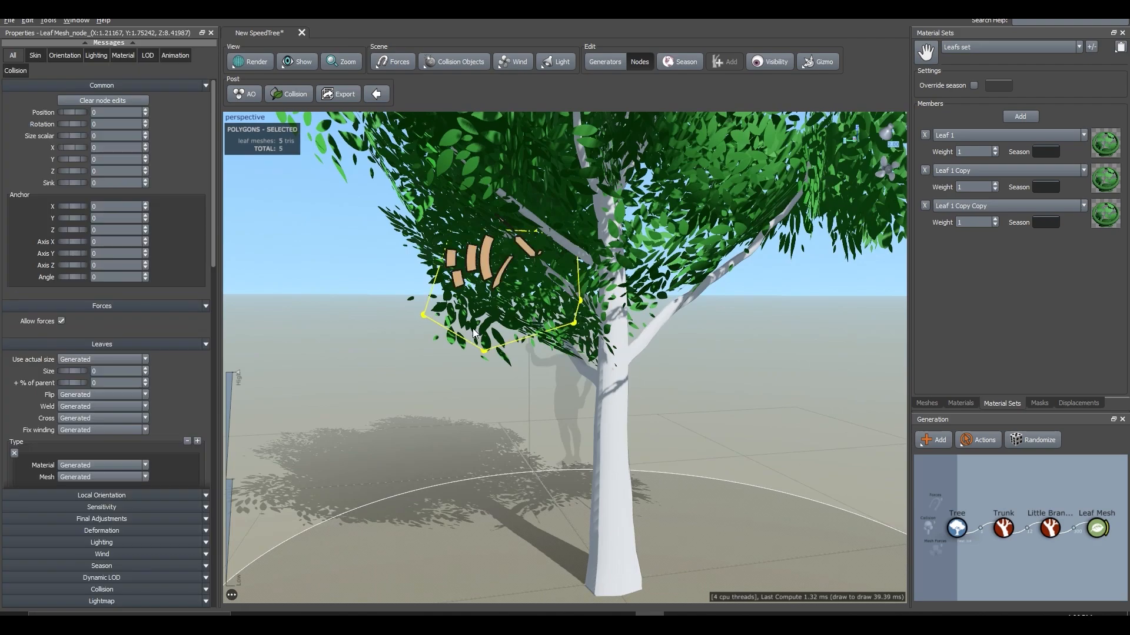
{"action": "key", "text": "Delete"}
{"action": "scroll", "coordinate": [508, 331], "scroll_direction": "down", "scroll_amount": 5}
{"action": "left_click_drag", "start_coordinate": [508, 331], "coordinate": [591, 280]}
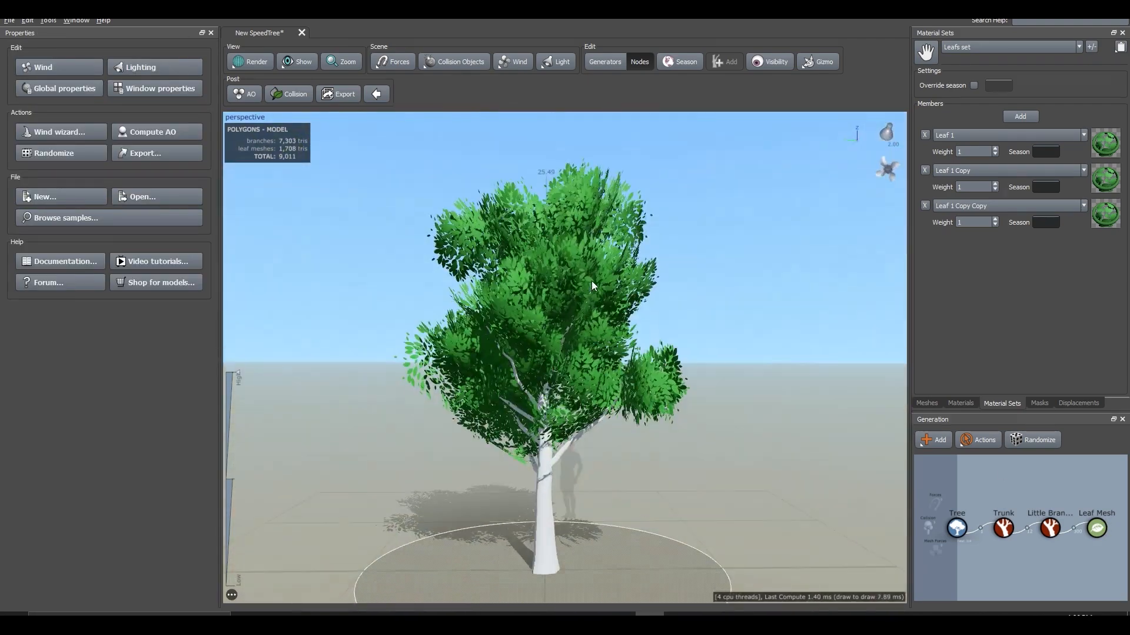
- Select a leaf mesh in the crown and adjust its orientation
{"action": "left_click", "coordinate": [591, 280]}
{"action": "left_click", "coordinate": [87, 54]}
{"action": "left_click_drag", "start_coordinate": [71, 267], "coordinate": [79, 275]}
{"action": "scroll", "coordinate": [411, 347], "scroll_direction": "up", "scroll_amount": 3}
{"action": "left_click_drag", "start_coordinate": [377, 353], "coordinate": [637, 377]}
- Delete the stray leaf mesh low in the crown and inspect the tree's silhouette
{"action": "double_click", "coordinate": [435, 374]}
{"action": "left_click", "coordinate": [438, 383]}
{"action": "left_click", "coordinate": [637, 377]}
{"action": "left_click", "coordinate": [637, 376]}
{"action": "scroll", "coordinate": [564, 344], "scroll_direction": "down", "scroll_amount": 3}
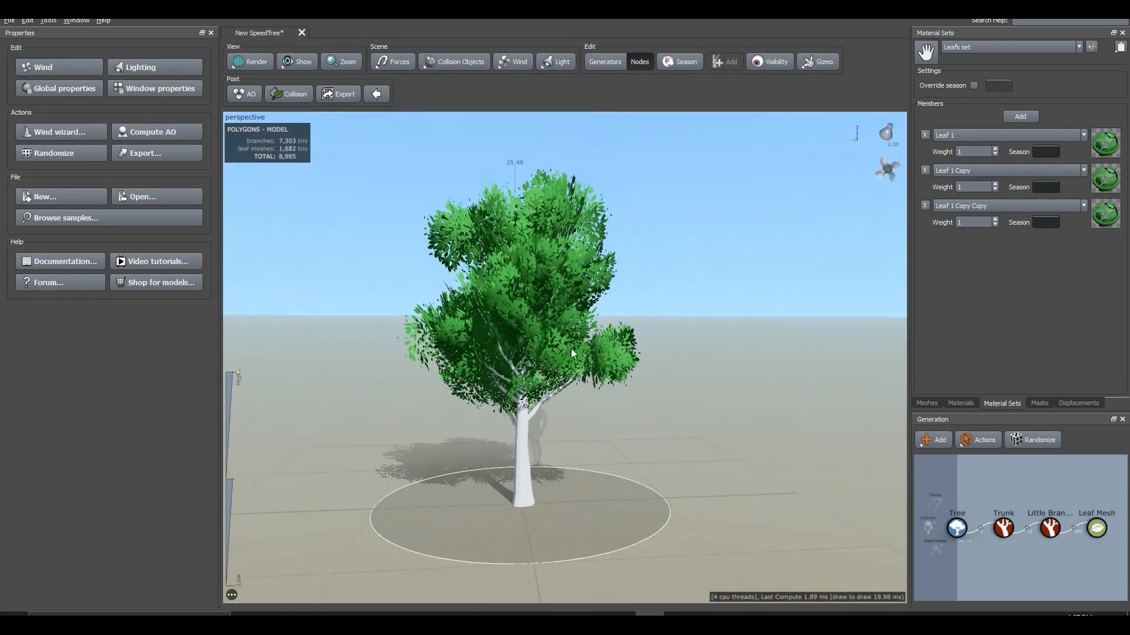
{"action": "left_click_drag", "start_coordinate": [564, 343], "coordinate": [528, 338]}
{"action": "middle_click_drag", "start_coordinate": [527, 338], "coordinate": [553, 357]}
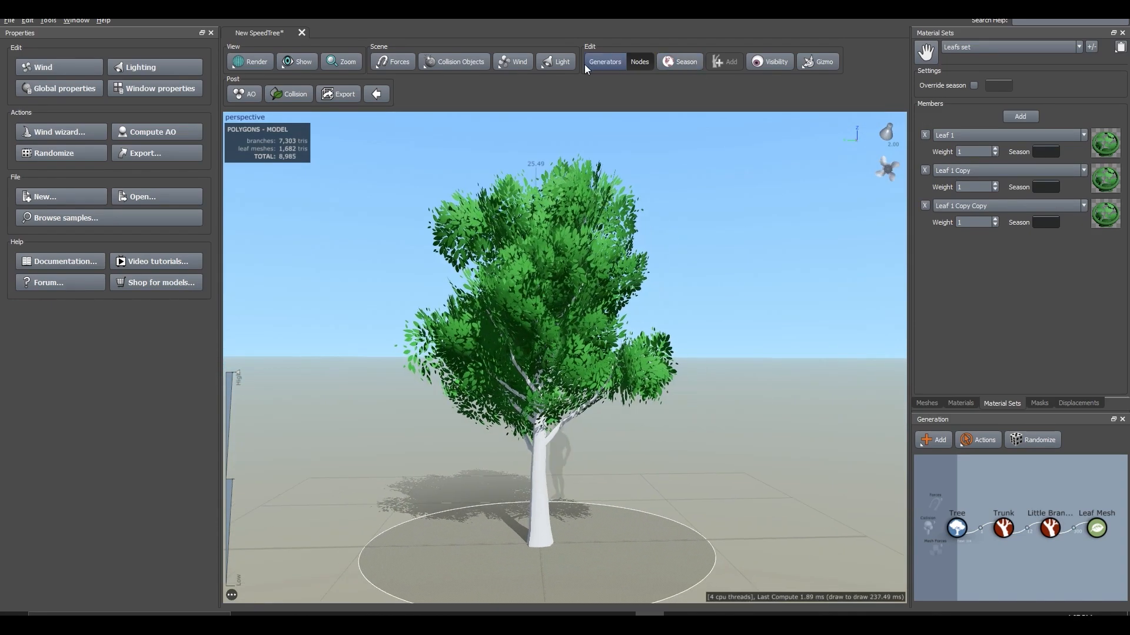
- Generate wind with the Wind Wizard as a Tall pine tree in Breezy conditions, and set the frequency scalar to 0.45
{"action": "left_click", "coordinate": [519, 61]}
{"action": "left_click", "coordinate": [666, 137]}
{"action": "left_click", "coordinate": [623, 204]}
{"action": "left_click", "coordinate": [626, 271]}
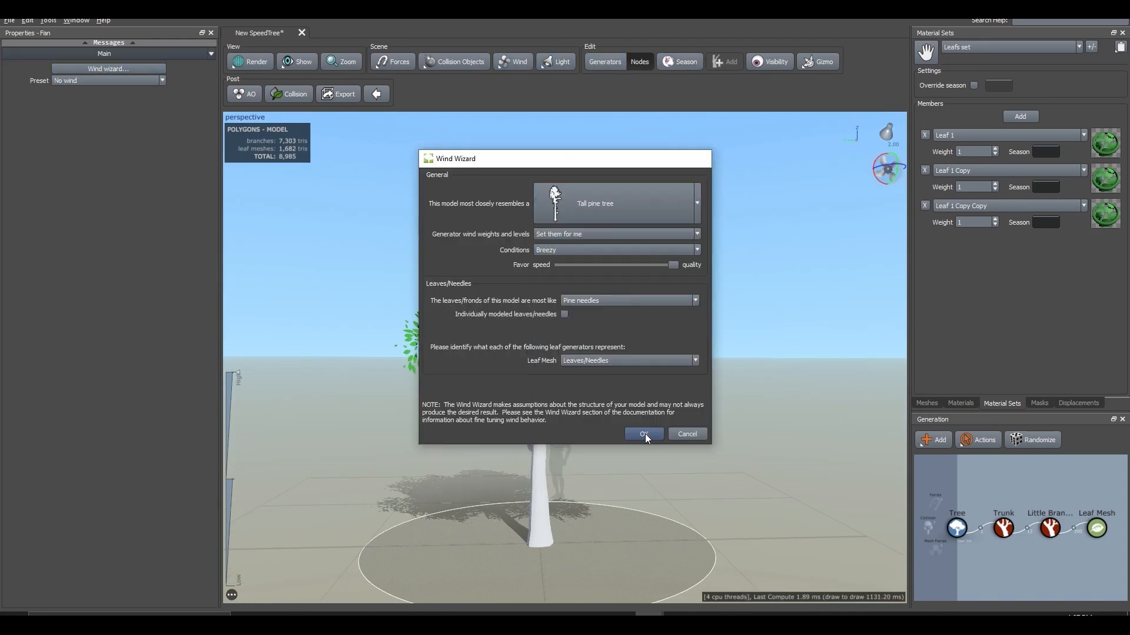
{"action": "left_click", "coordinate": [646, 432]}
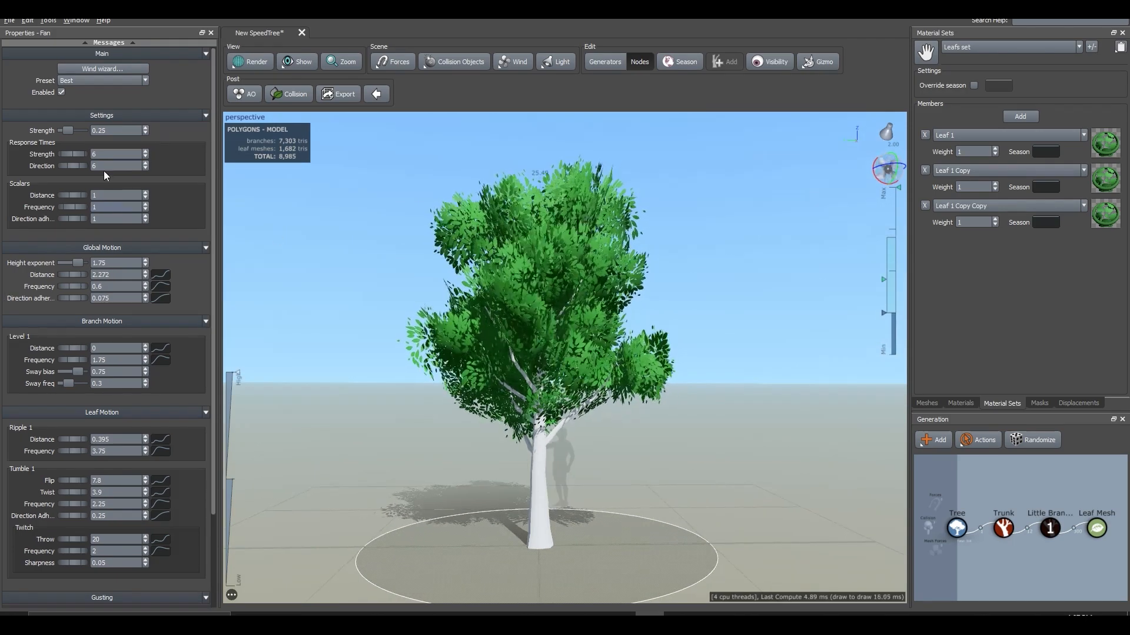
{"action": "left_click_drag", "start_coordinate": [65, 210], "coordinate": [48, 209]}
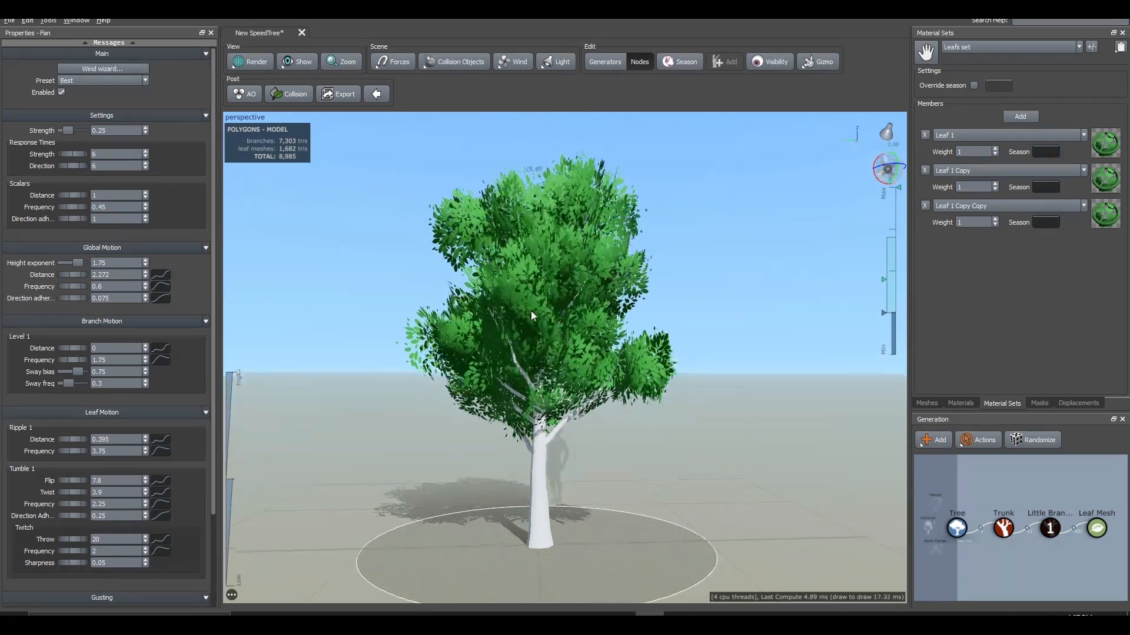
{"action": "left_click_drag", "start_coordinate": [520, 306], "coordinate": [658, 319]}
- Rename the default material as Bark and make it the active material
{"action": "left_click", "coordinate": [965, 401]}
{"action": "left_click", "coordinate": [1092, 47]}
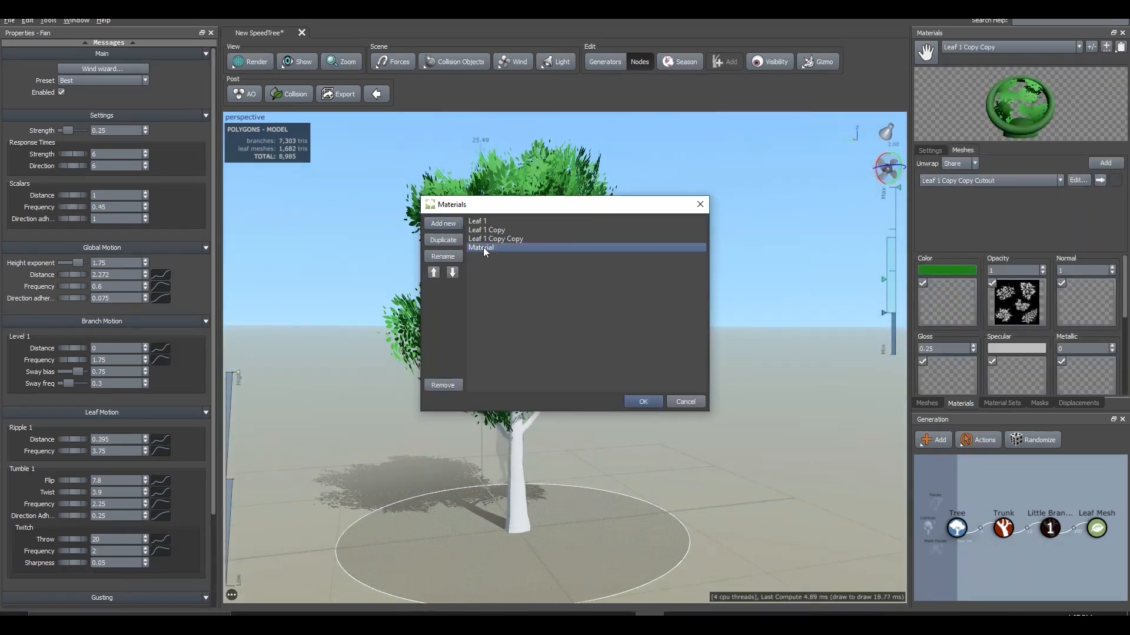
{"action": "left_click", "coordinate": [640, 405]}
{"action": "left_click", "coordinate": [984, 46]}
{"action": "left_click", "coordinate": [977, 79]}
- Load the bark texture as the Bark material's color map, along with its normal map
{"action": "left_click", "coordinate": [955, 293]}
{"action": "left_click", "coordinate": [957, 295]}
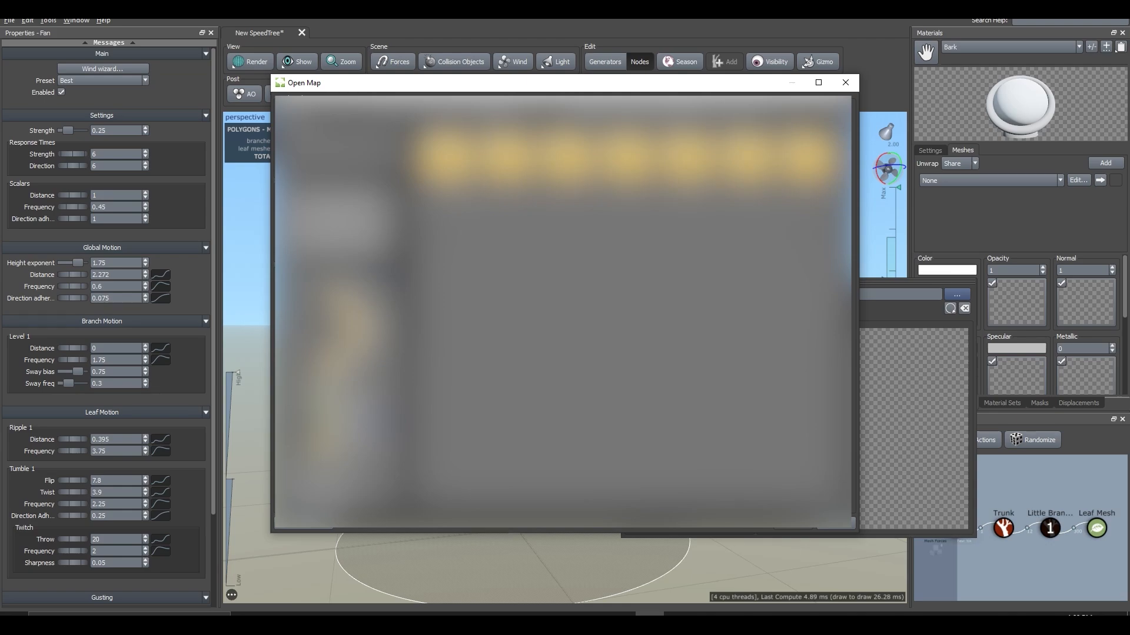
{"action": "double_click", "coordinate": [568, 159]}
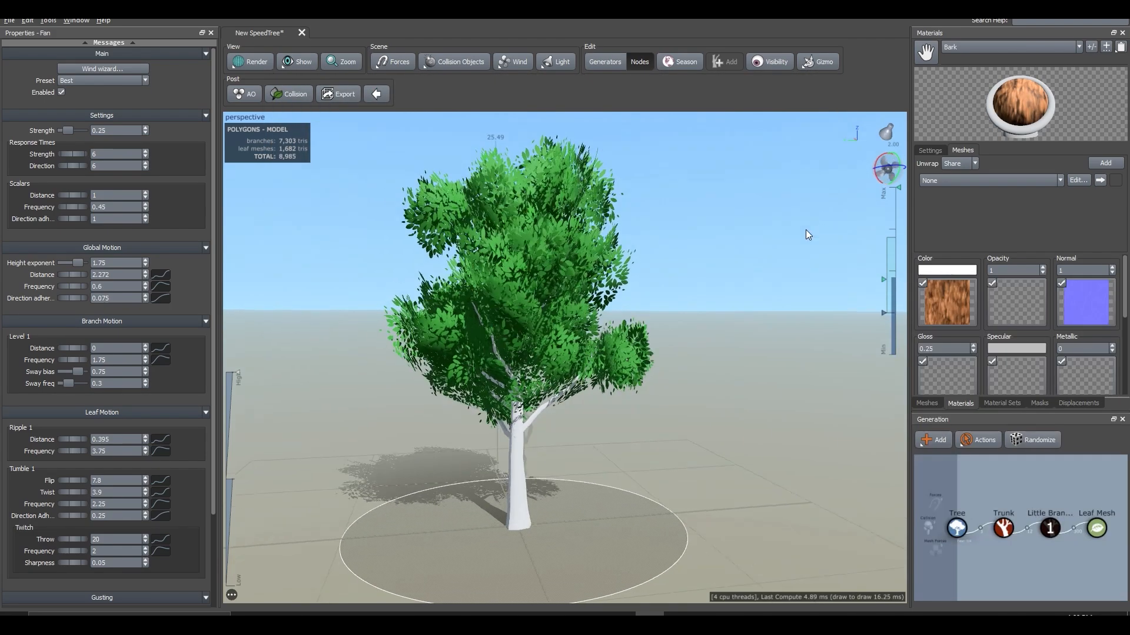
- Assign the Bark material to the trunk's branch geometry
{"action": "left_click", "coordinate": [514, 471]}
{"action": "left_click", "coordinate": [115, 126]}
{"action": "left_click", "coordinate": [128, 176]}
{"action": "scroll", "coordinate": [337, 159], "scroll_direction": "up", "scroll_amount": 5}
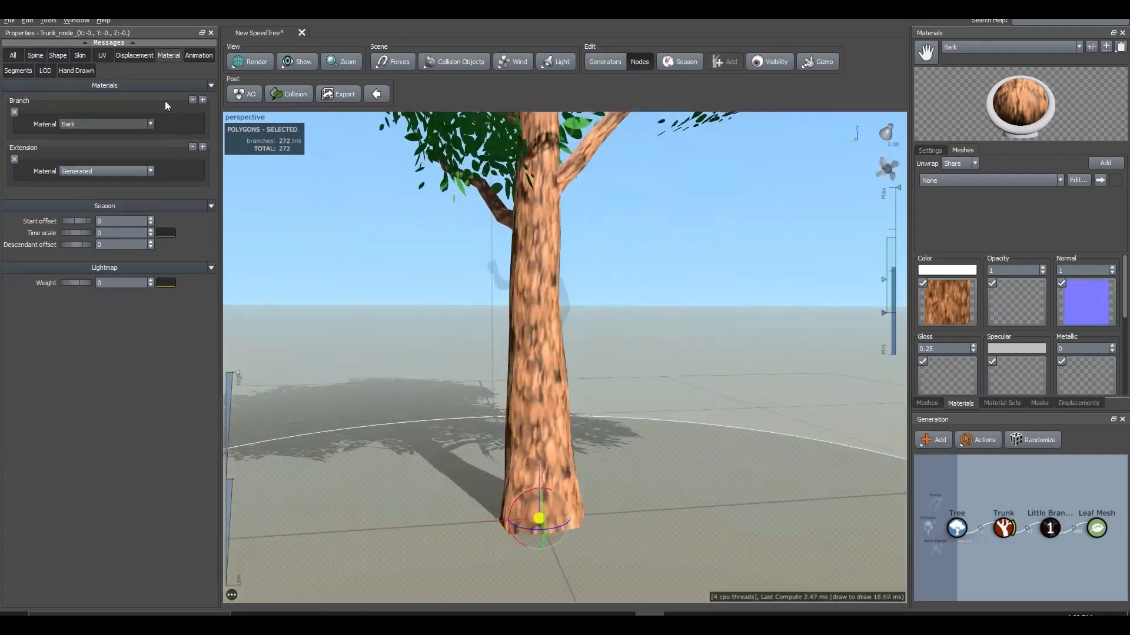
- Adjust the V scale in the UV mapping to stretch the bark along the trunk and little branches
{"action": "left_click", "coordinate": [101, 56]}
{"action": "left_click_drag", "start_coordinate": [78, 283], "coordinate": [91, 285]}
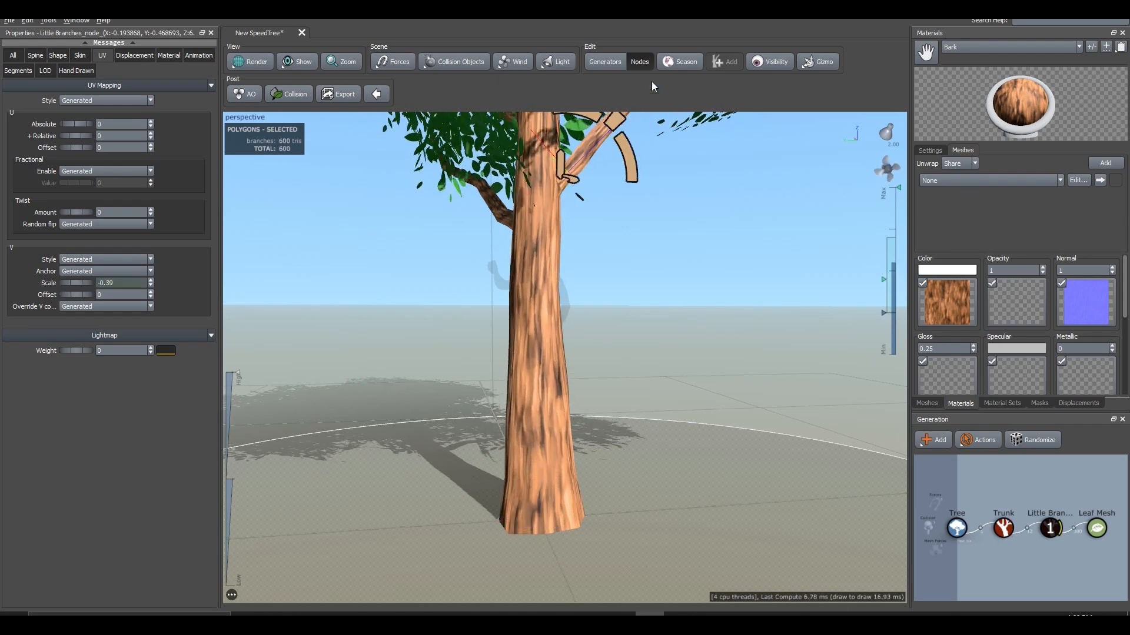
{"action": "left_click", "coordinate": [605, 62]}
{"action": "left_click", "coordinate": [125, 55]}
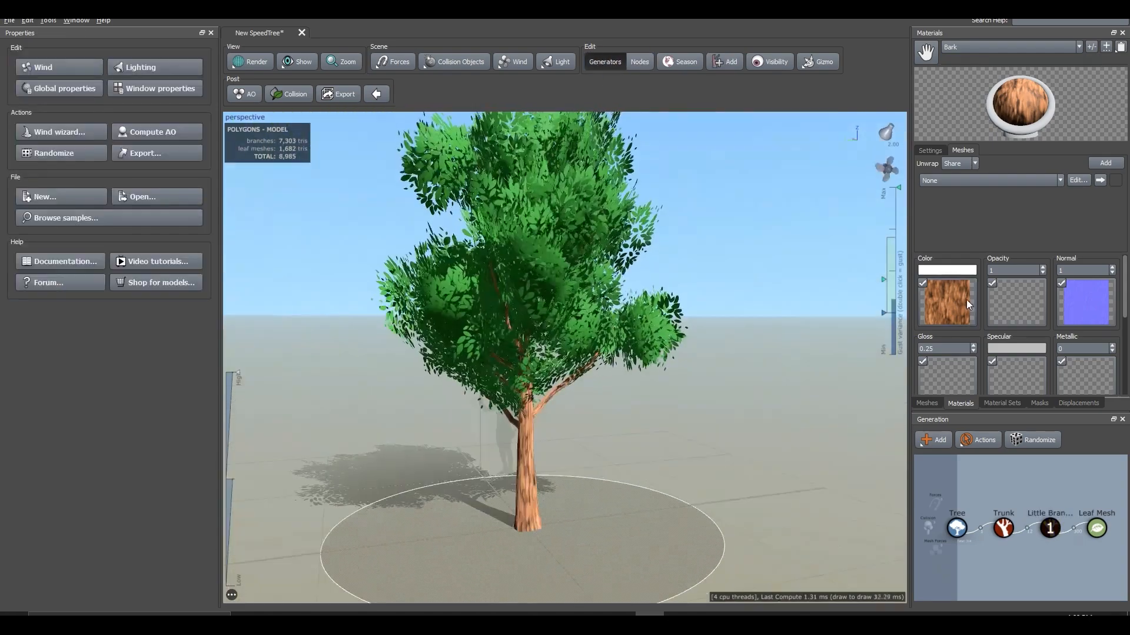
- Darken the Bark material's color map to a deeper brown
{"action": "left_click", "coordinate": [947, 303]}
{"action": "left_click_drag", "start_coordinate": [703, 425], "coordinate": [692, 400]}
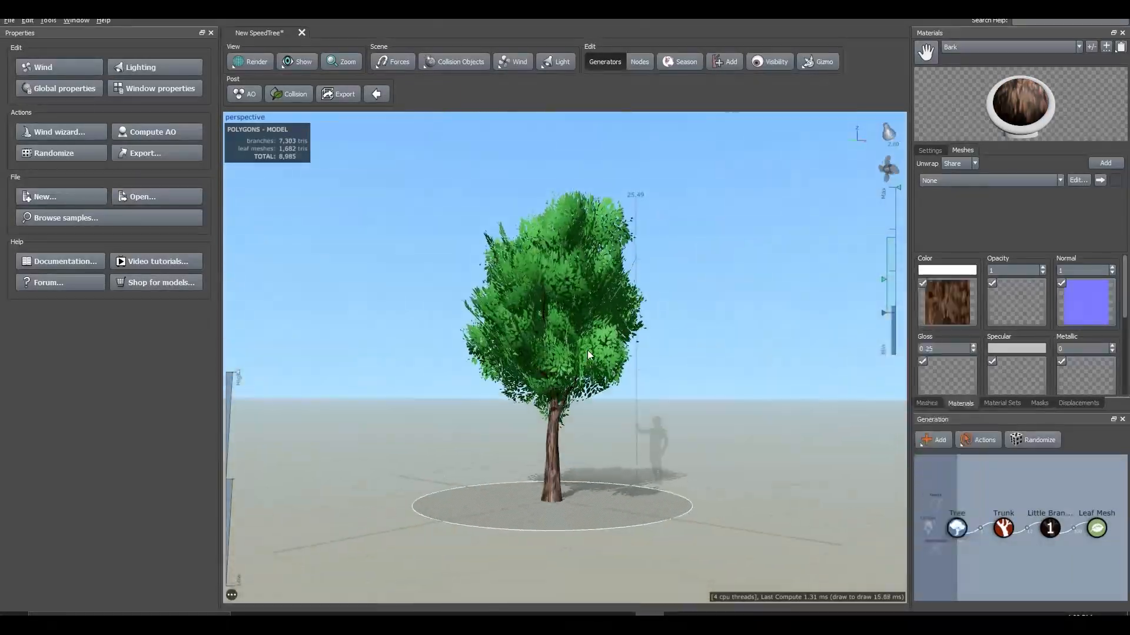
{"action": "left_click_drag", "start_coordinate": [588, 351], "coordinate": [491, 223]}
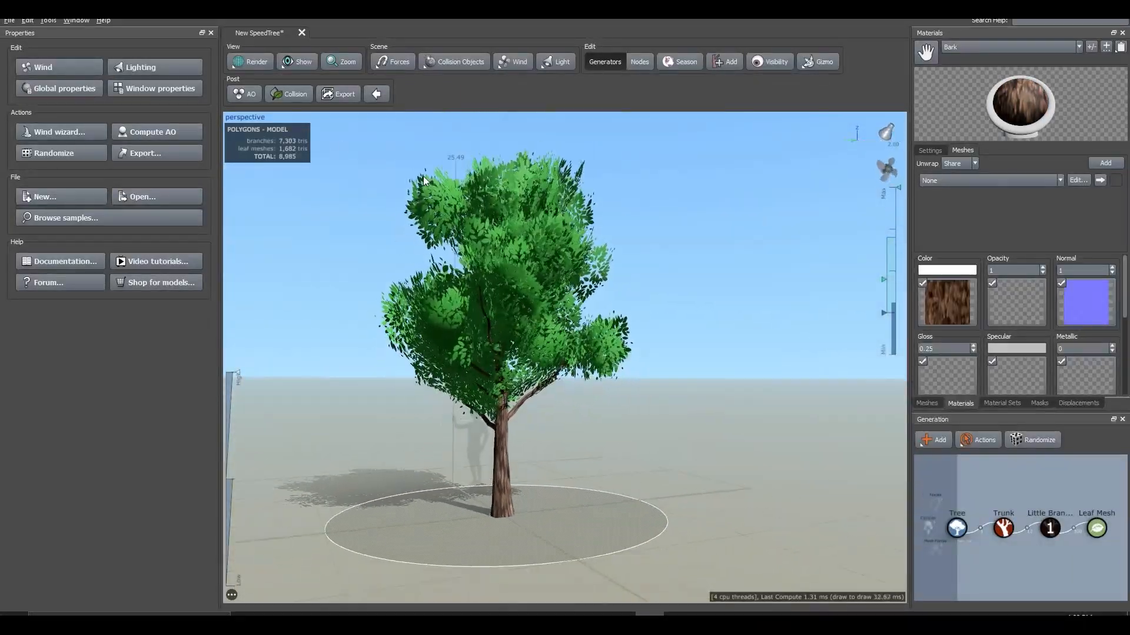
- Set the directional light intensity to 2.09 and adjust the ambient occlusion settings
{"action": "left_click", "coordinate": [557, 62]}
{"action": "left_click", "coordinate": [571, 69]}
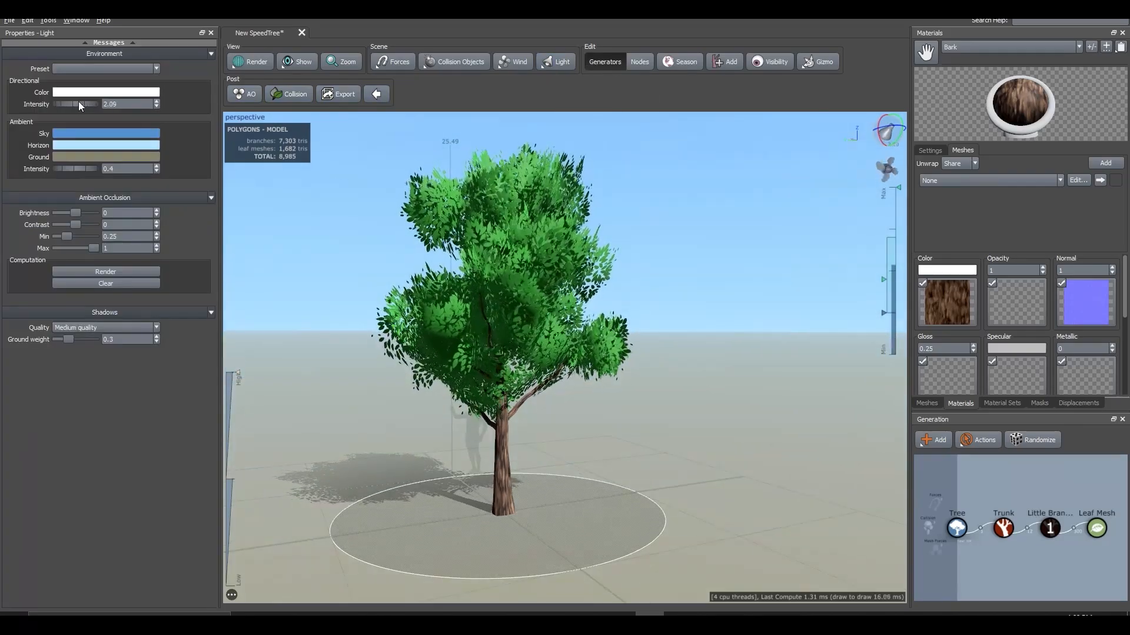
{"action": "mouse_move", "coordinate": [76, 213]}
{"action": "left_mouse_down"}
{"action": "mouse_move", "coordinate": [106, 241]}
{"action": "mouse_move", "coordinate": [52, 239]}
{"action": "left_mouse_up"}
{"action": "mouse_move", "coordinate": [93, 248]}
{"action": "left_mouse_down"}
{"action": "mouse_move", "coordinate": [118, 245]}
{"action": "mouse_move", "coordinate": [49, 225]}
{"action": "mouse_move", "coordinate": [98, 214]}
{"action": "left_mouse_up"}
{"action": "left_click_drag", "start_coordinate": [331, 252], "coordinate": [585, 322]}
- Randomize the leafy tree repeatedly to generate different trunk, branch and foliage variations
{"action": "left_click", "coordinate": [1035, 441]}
{"action": "left_click_drag", "start_coordinate": [693, 390], "coordinate": [347, 393]}
{"action": "left_click", "coordinate": [1033, 438]}
{"action": "left_click", "coordinate": [1034, 437]}
{"action": "left_click", "coordinate": [1034, 441]}
{"action": "left_click", "coordinate": [1034, 440]}
{"action": "left_click", "coordinate": [1035, 441]}
{"action": "left_click", "coordinate": [1034, 441]}
{"action": "left_click", "coordinate": [1034, 441]}
{"action": "left_click", "coordinate": [1035, 441]}
{"action": "left_click", "coordinate": [1035, 441]}
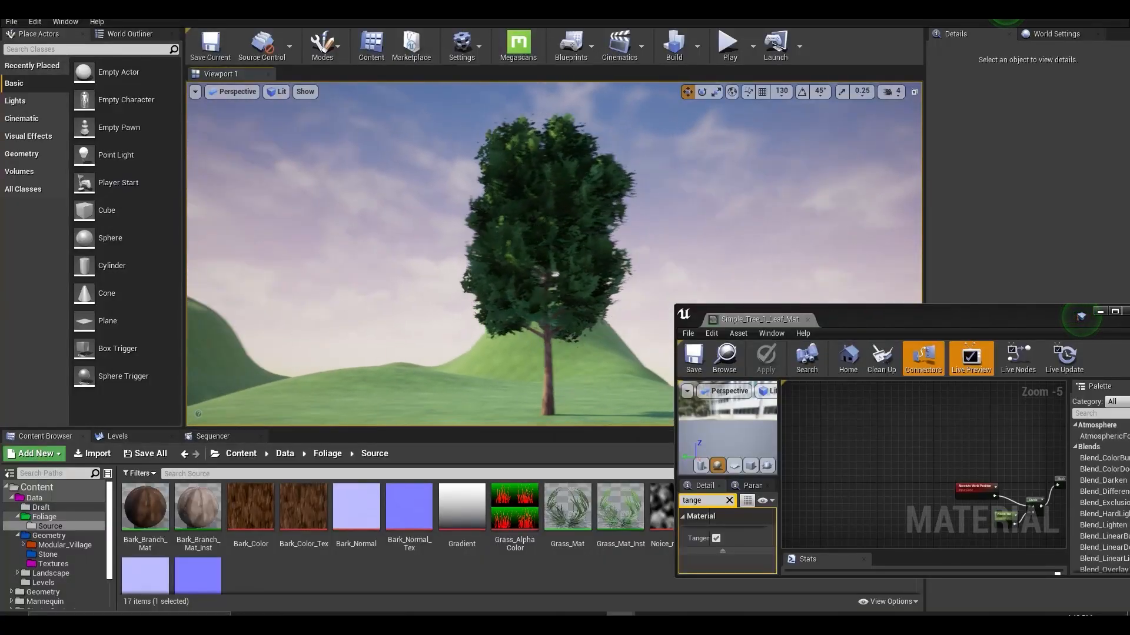
- Switch to Unreal Editor and examine the tree's foliage shading from different sides and across the landscape
{"action": "right_click_drag", "start_coordinate": [555, 253], "coordinate": [359, 228]}
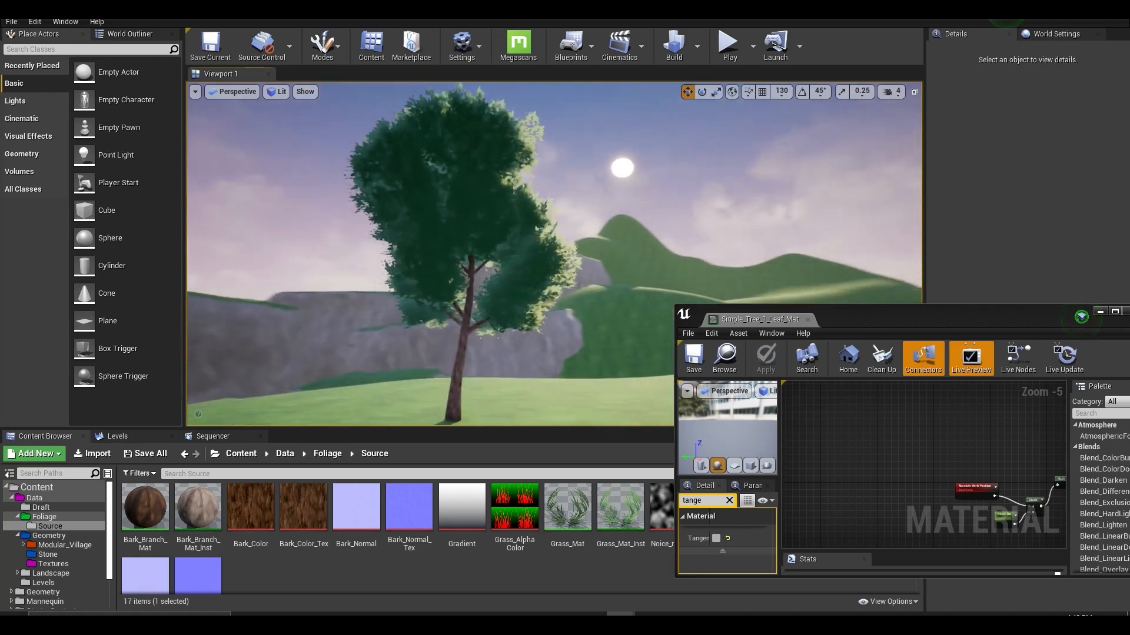
{"action": "right_click_drag", "start_coordinate": [447, 247], "coordinate": [541, 246]}
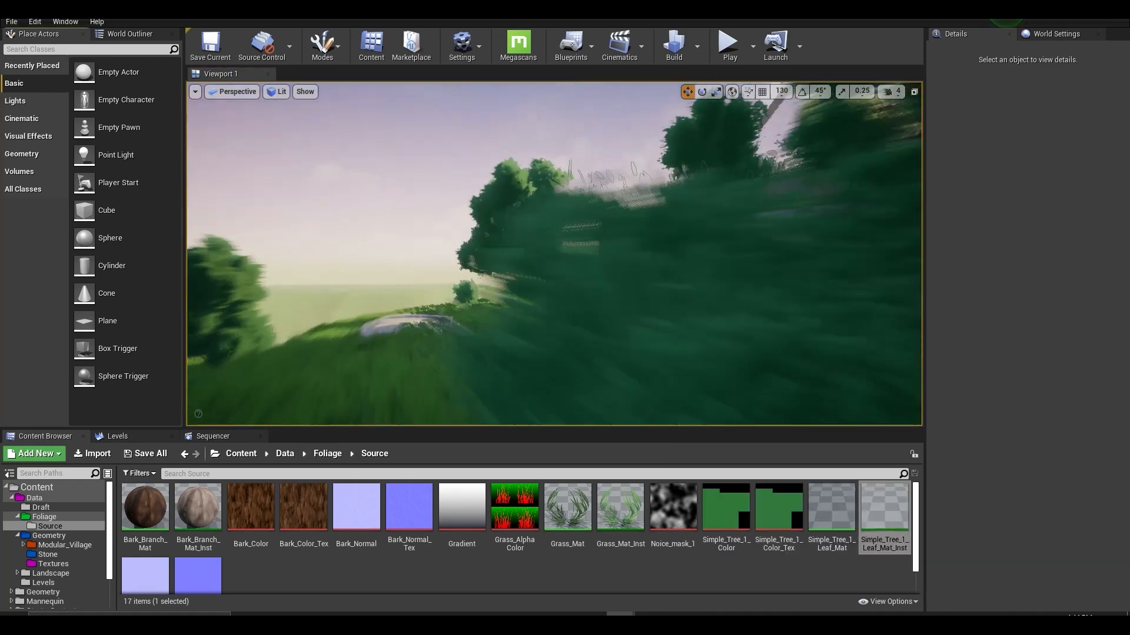
{"action": "right_click_drag", "start_coordinate": [554, 253], "coordinate": [518, 257]}
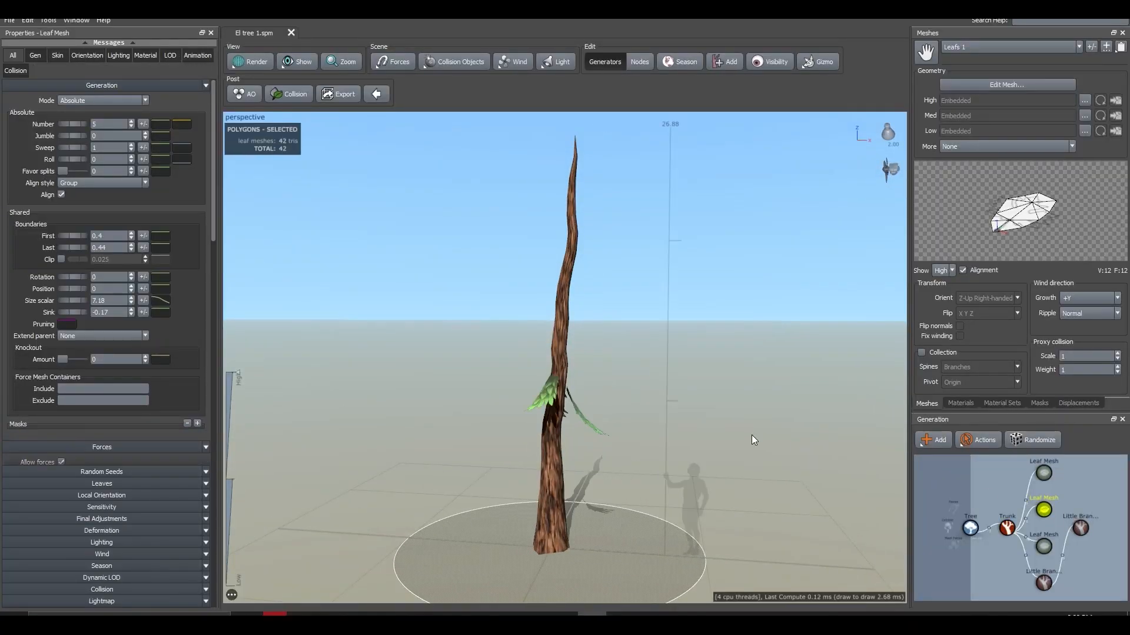
- In SpeedTree's El tree 1.spm, show the trunk's main Leaf Mesh generators for the conifer's crown
{"action": "left_click_drag", "start_coordinate": [752, 436], "coordinate": [702, 424]}
{"action": "key", "text": "h"}
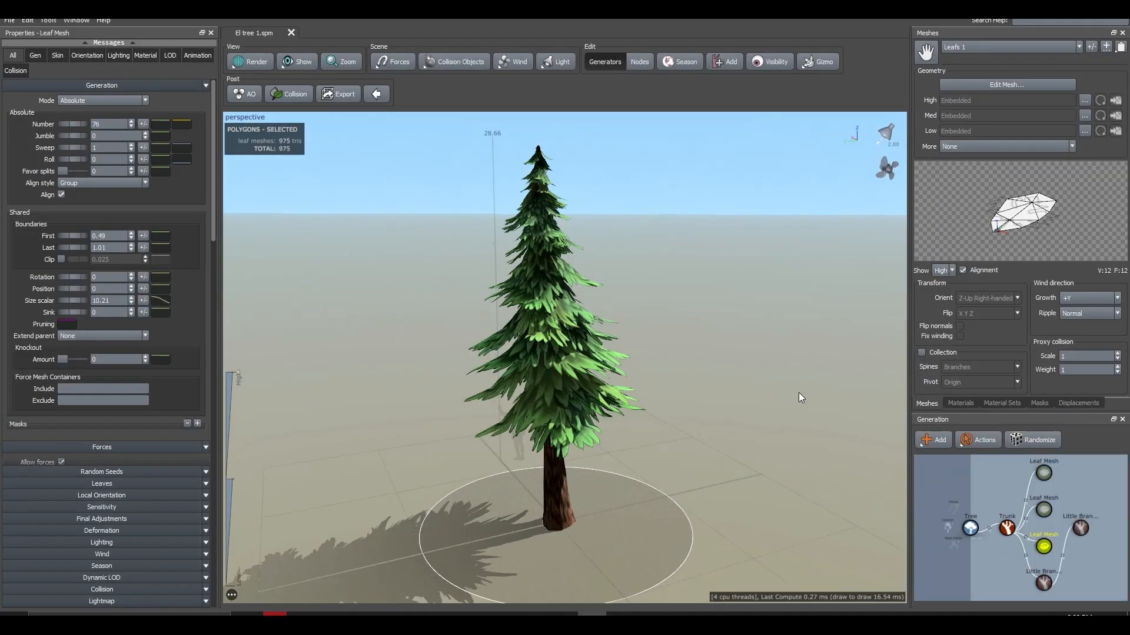
{"action": "left_click_drag", "start_coordinate": [799, 393], "coordinate": [631, 318]}
{"action": "left_click", "coordinate": [1042, 472]}
{"action": "key", "text": "h"}
{"action": "mouse_move", "coordinate": [771, 388]}
{"action": "left_mouse_down"}
{"action": "mouse_move", "coordinate": [846, 428]}
{"action": "mouse_move", "coordinate": [759, 391]}
{"action": "left_mouse_up"}
{"action": "middle_click_drag", "start_coordinate": [700, 500], "coordinate": [671, 368]}
{"action": "left_click_drag", "start_coordinate": [671, 368], "coordinate": [677, 329]}
- Show both Little Branches generators of the conifer
{"action": "left_click", "coordinate": [1044, 583]}
{"action": "key", "text": "h"}
{"action": "left_click_drag", "start_coordinate": [864, 426], "coordinate": [742, 438]}
{"action": "left_click", "coordinate": [1081, 529]}
{"action": "key", "text": "h"}
{"action": "left_click_drag", "start_coordinate": [824, 456], "coordinate": [759, 441]}
- Show the remaining five-leaf Leaf Mesh generator on the conifer's lower trunk
{"action": "left_click", "coordinate": [1044, 508]}
{"action": "key", "text": "h"}
{"action": "left_click_drag", "start_coordinate": [848, 439], "coordinate": [697, 95]}
{"action": "scroll", "coordinate": [727, 472], "scroll_direction": "down", "scroll_amount": 4}
{"action": "middle_click_drag", "start_coordinate": [697, 94], "coordinate": [681, 135]}
- Open the conifer's wind settings and examine how the tree moves
{"action": "left_click", "coordinate": [513, 62]}
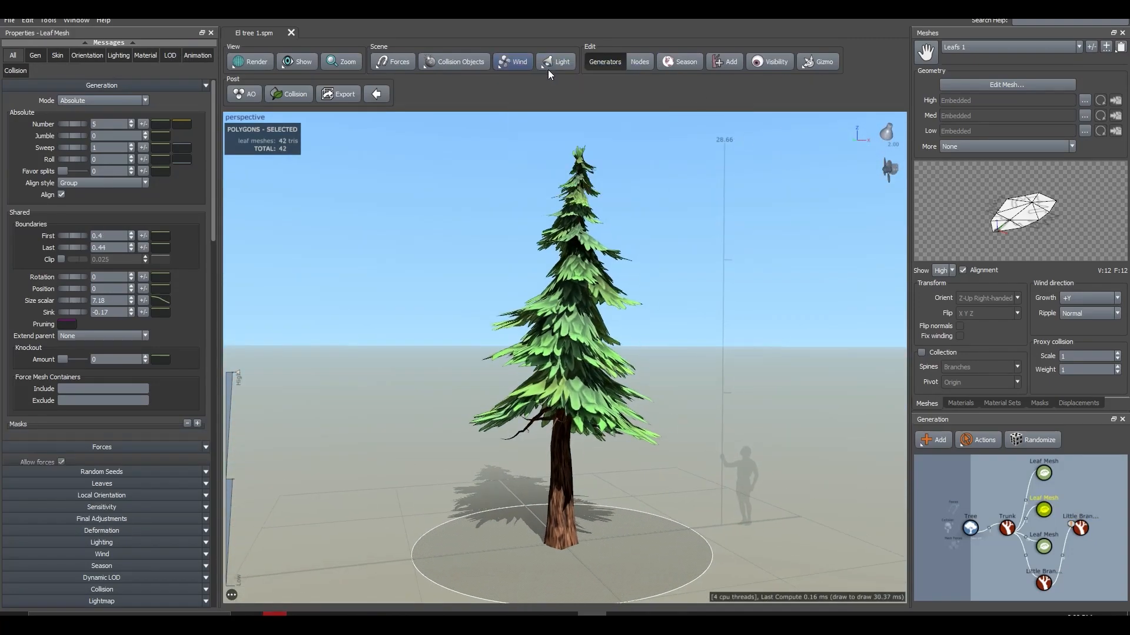
{"action": "left_click", "coordinate": [559, 70]}
{"action": "scroll", "coordinate": [684, 256], "scroll_direction": "up", "scroll_amount": 3}
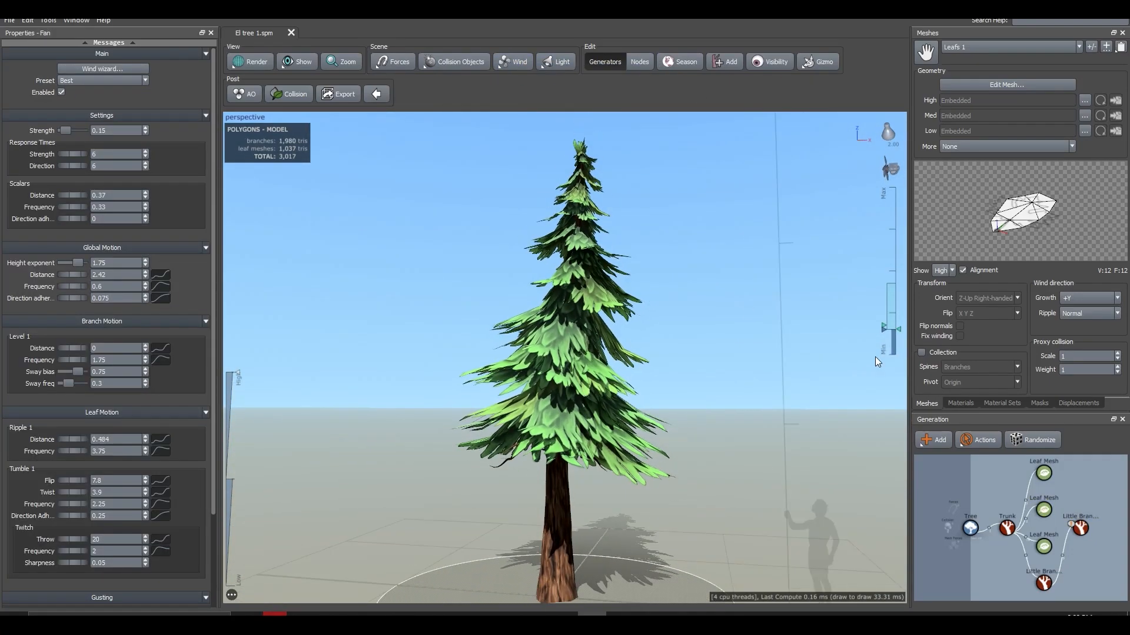
{"action": "scroll", "coordinate": [772, 333], "scroll_direction": "down", "scroll_amount": 2}
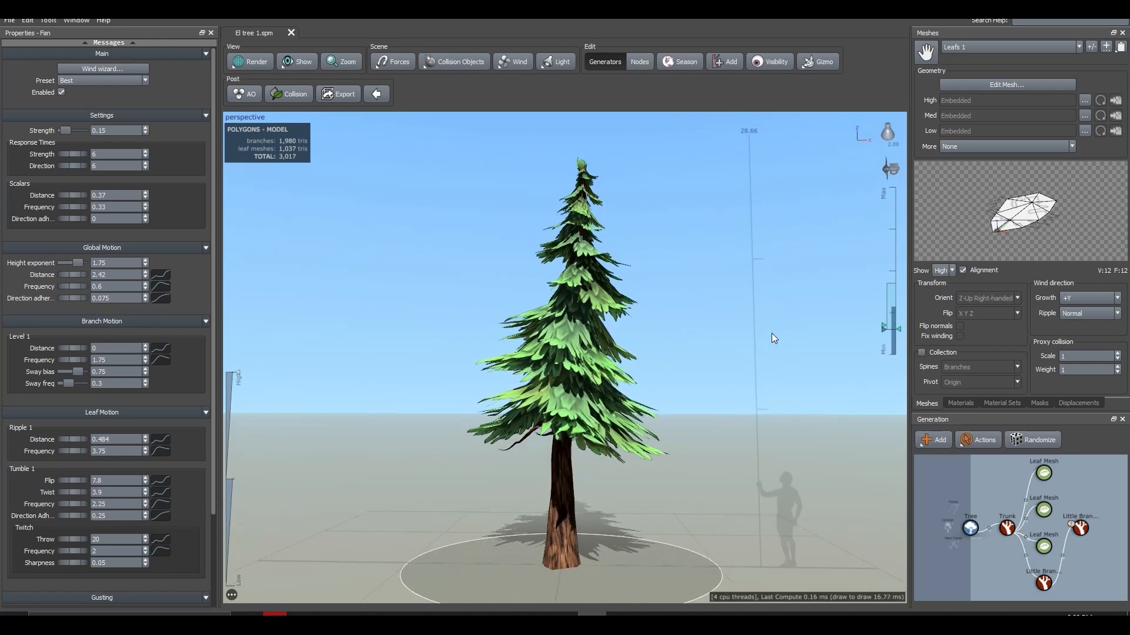
- Randomize the conifer several times to generate different shape variations
{"action": "left_click_drag", "start_coordinate": [771, 333], "coordinate": [744, 344]}
{"action": "left_click", "coordinate": [1039, 442]}
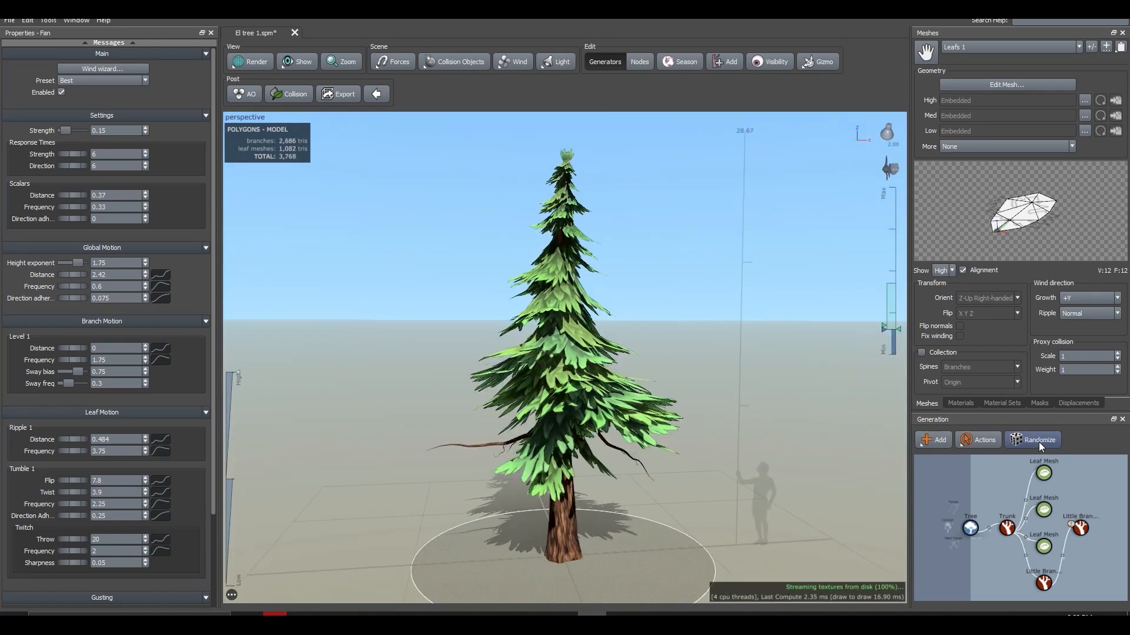
{"action": "left_click", "coordinate": [1036, 439]}
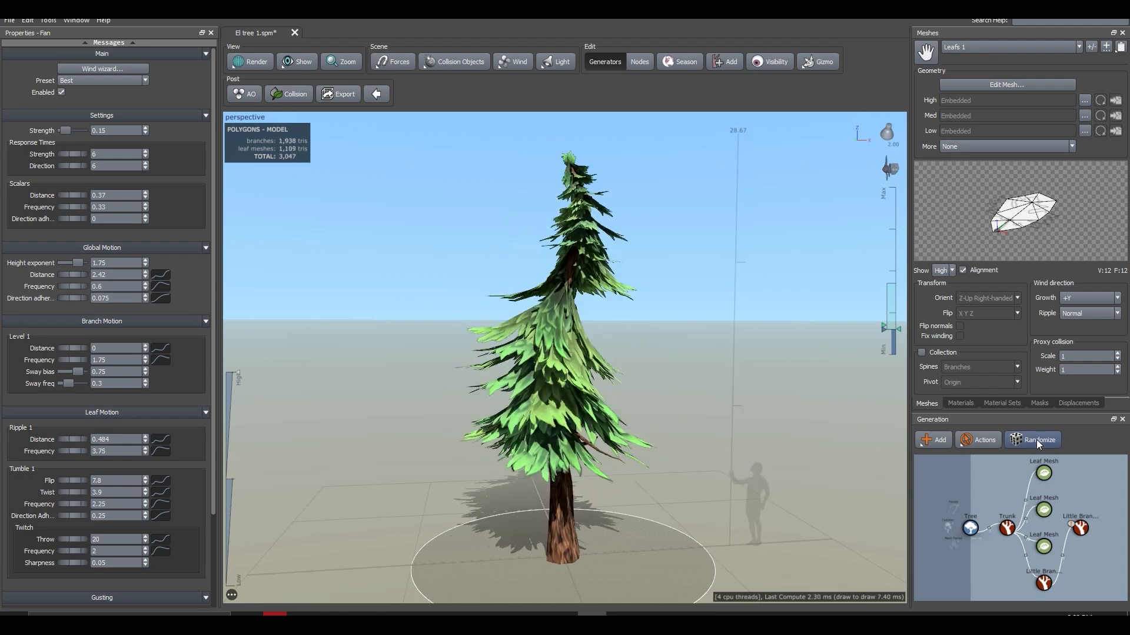
{"action": "left_click", "coordinate": [1030, 443]}
{"action": "left_click", "coordinate": [1030, 442]}
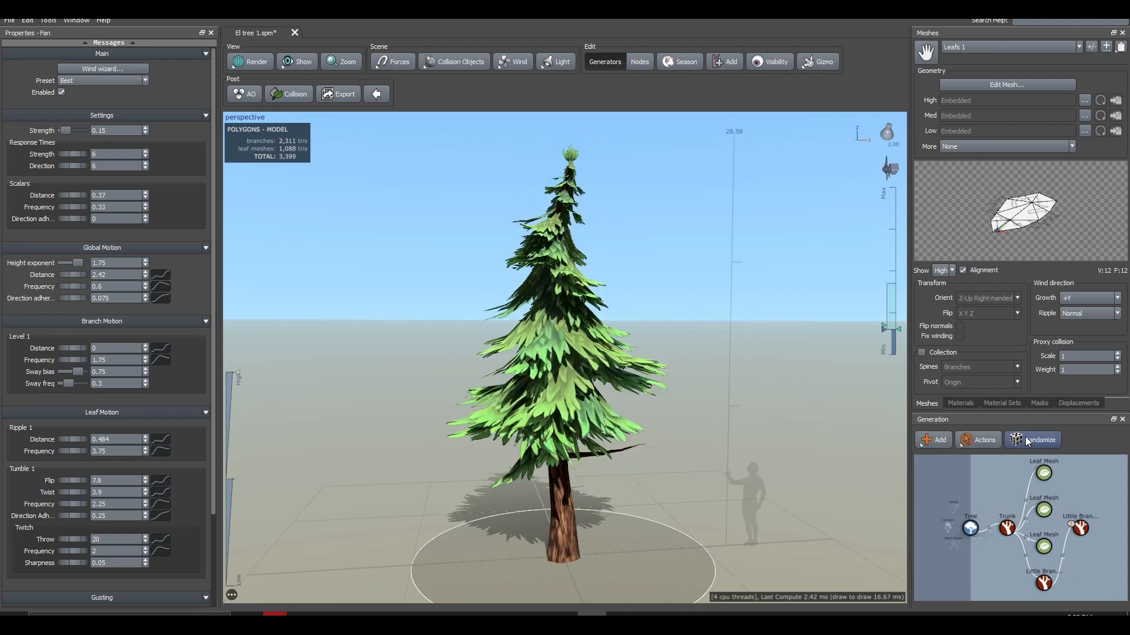